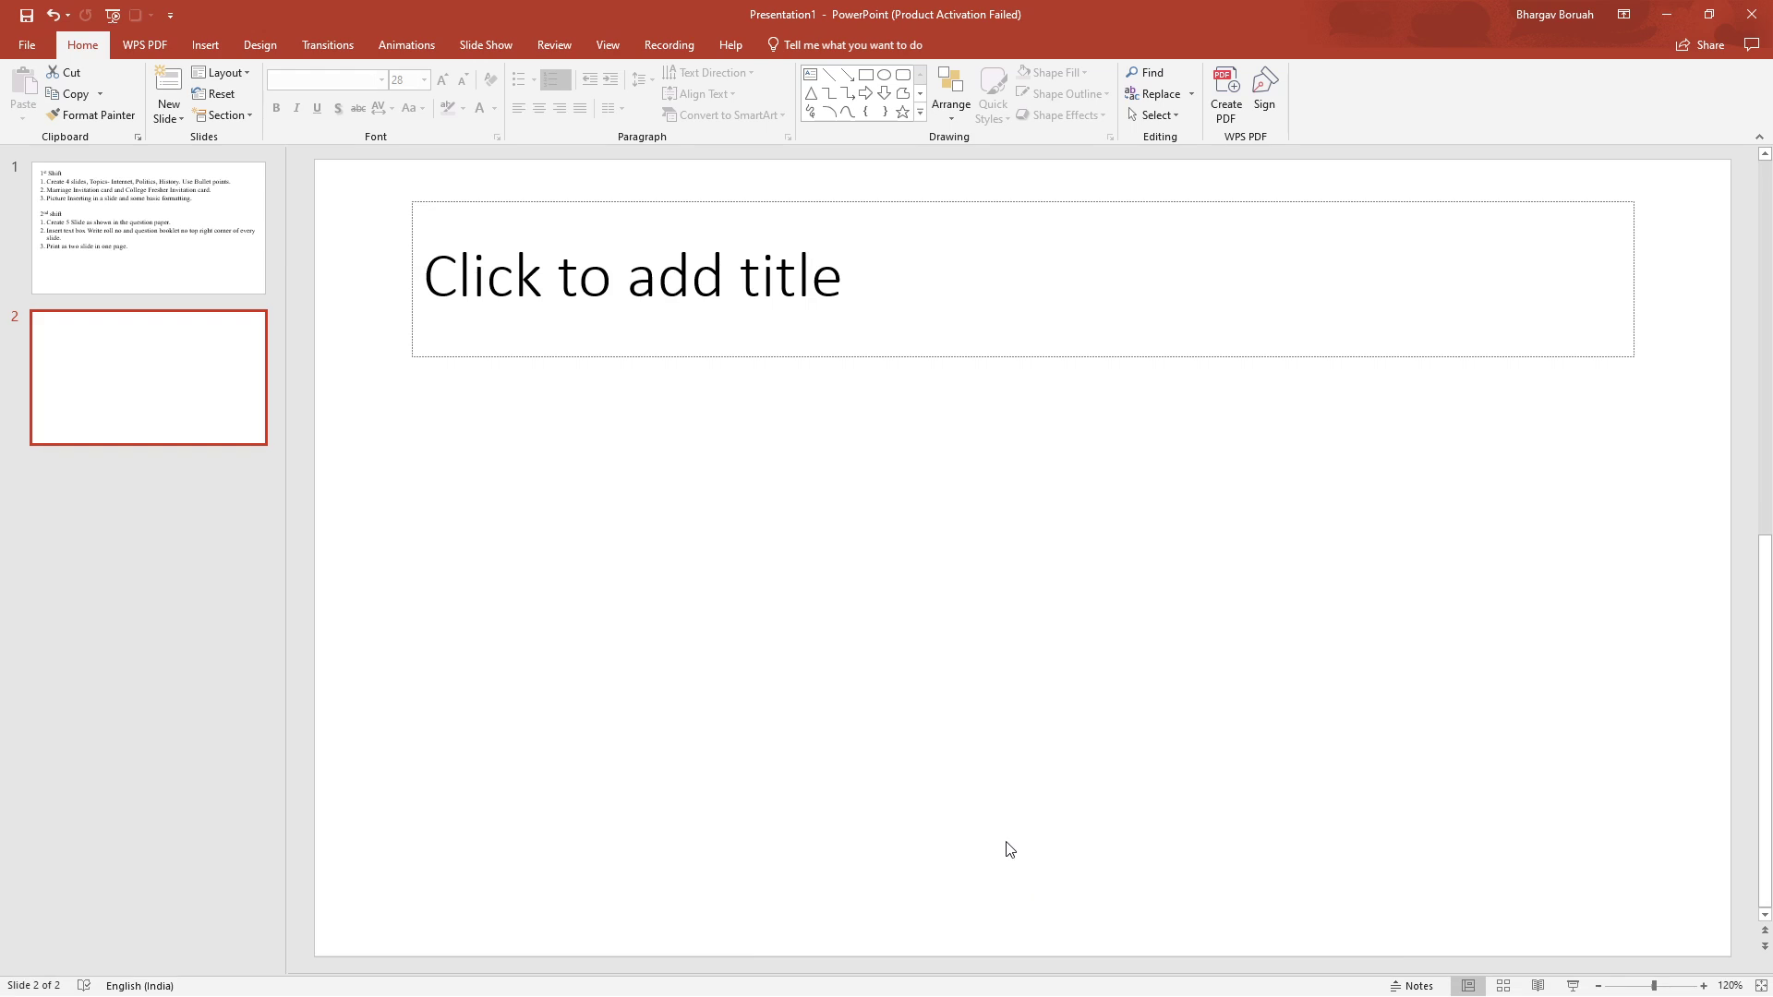
Step: Display slide 1 with the 1st Shift and 2nd shift task list
click(246, 261)
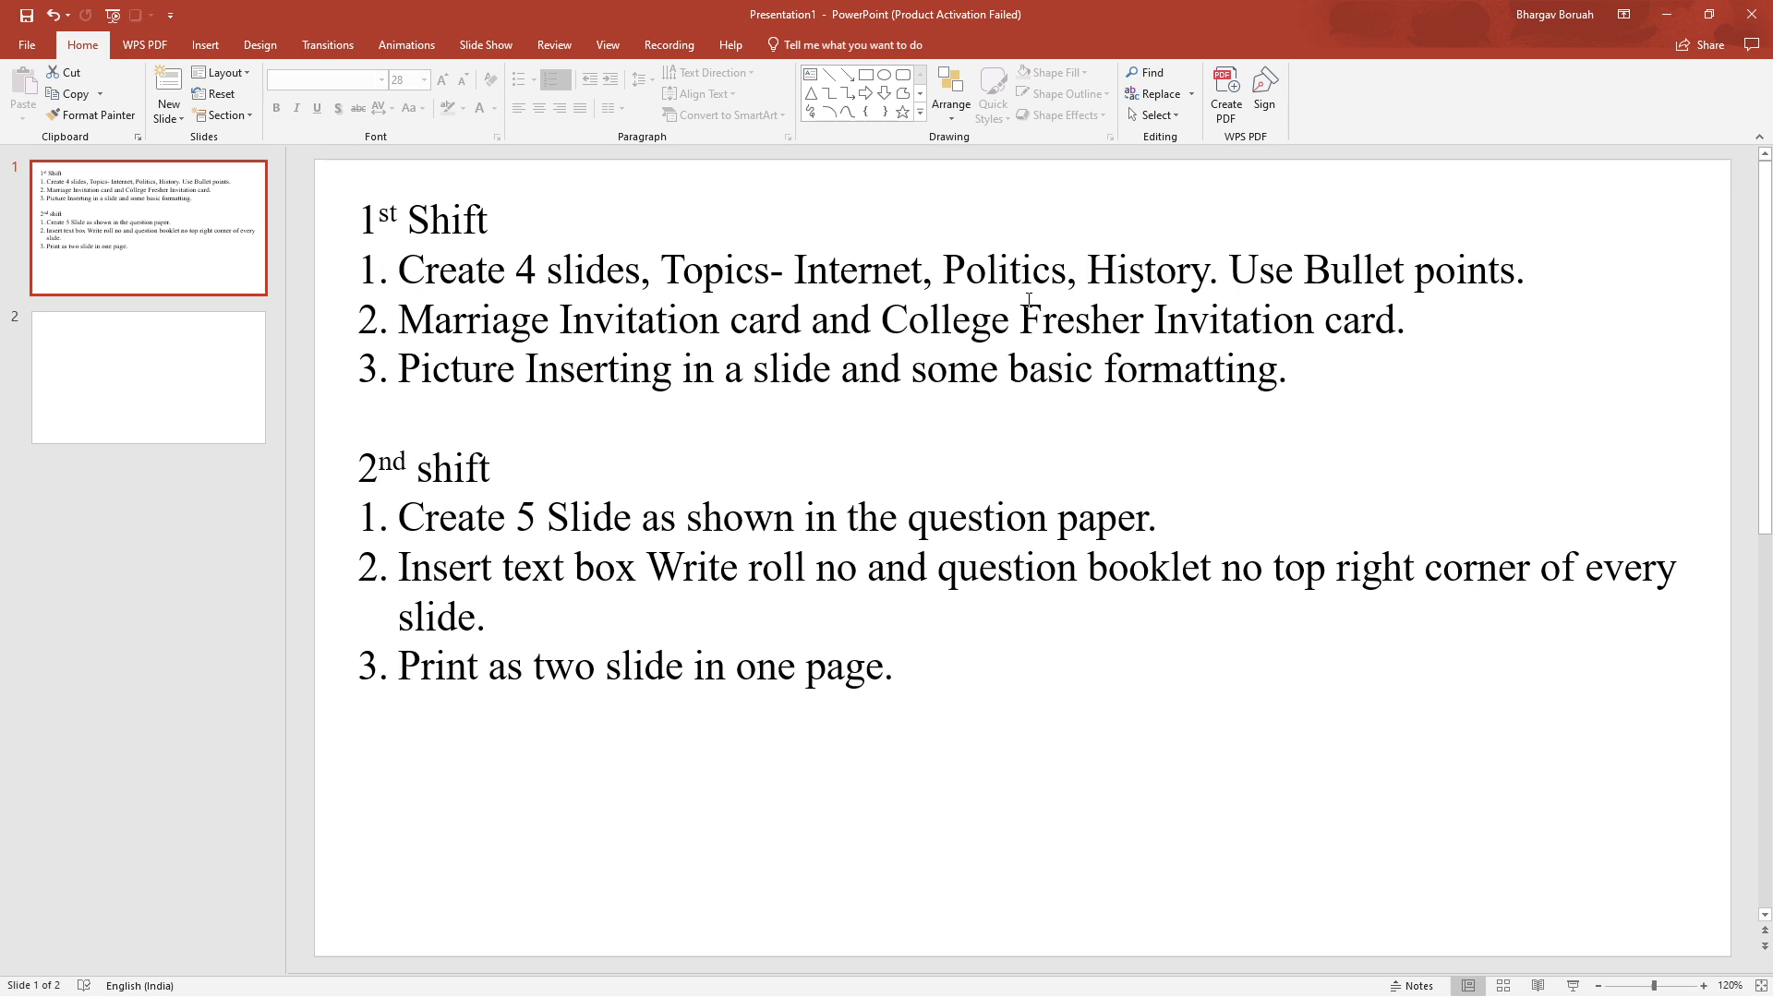
Step: Show the empty second slide and bring up the Office Theme layouts for a new slide
click(89, 323)
click(173, 247)
click(178, 376)
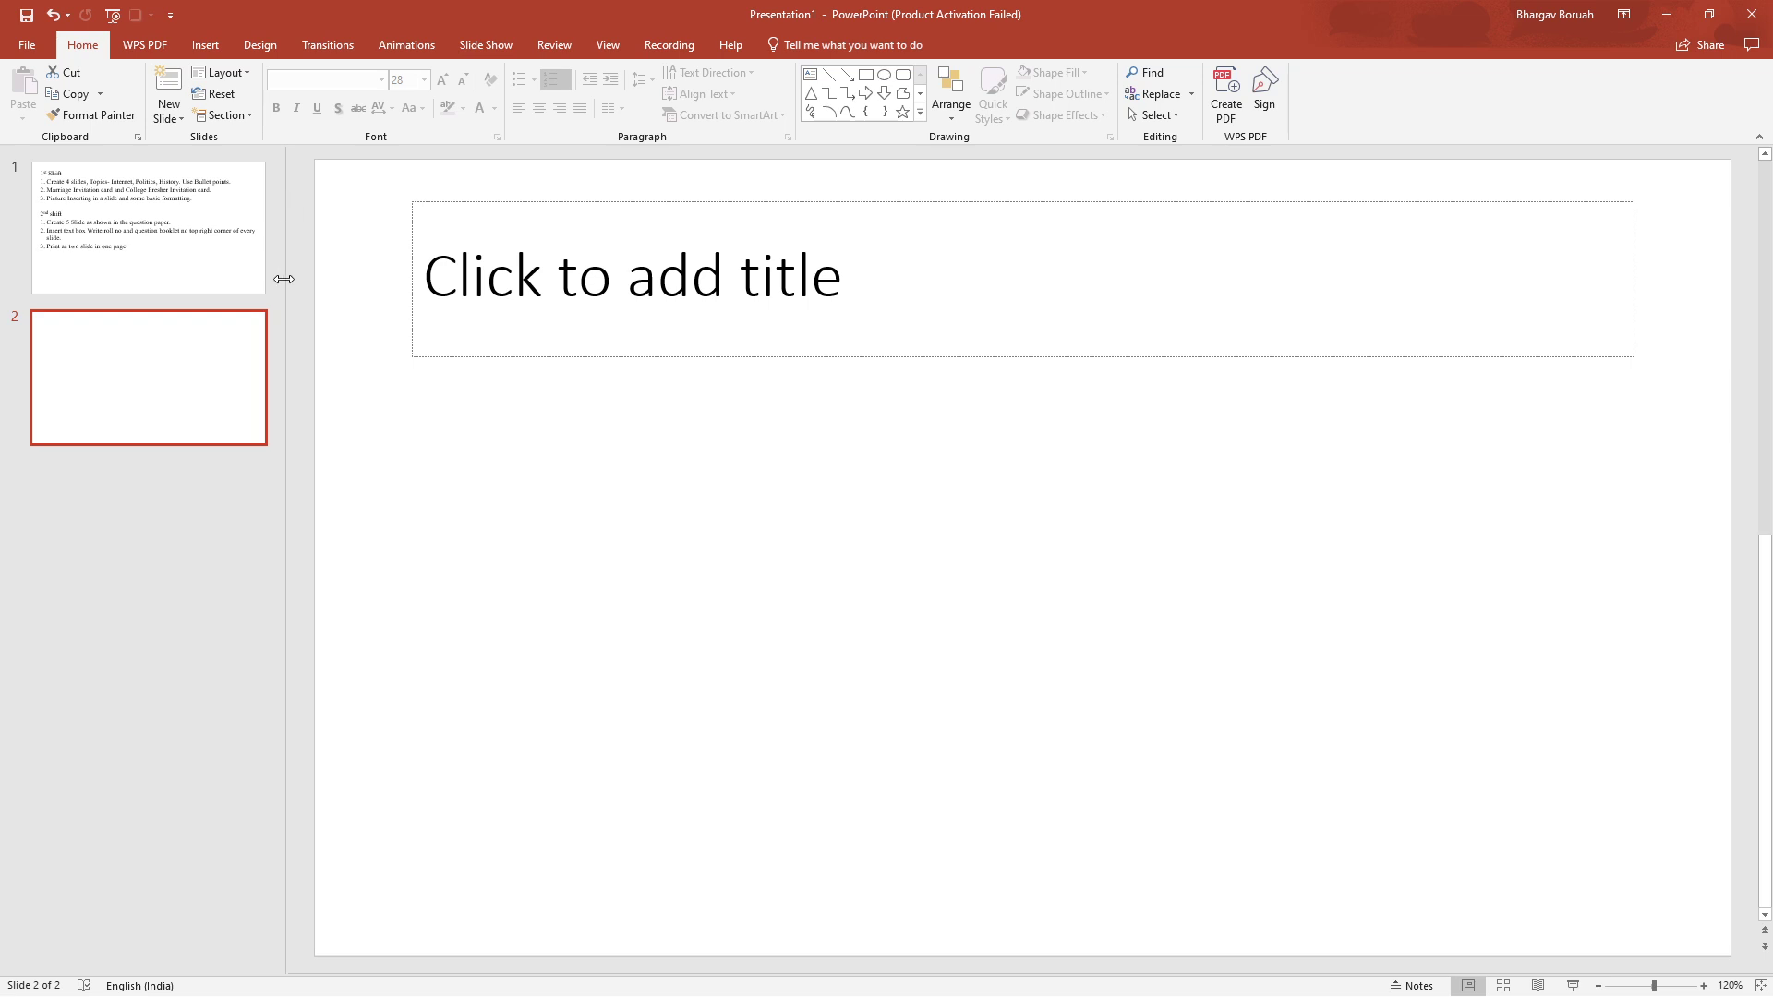
click(185, 118)
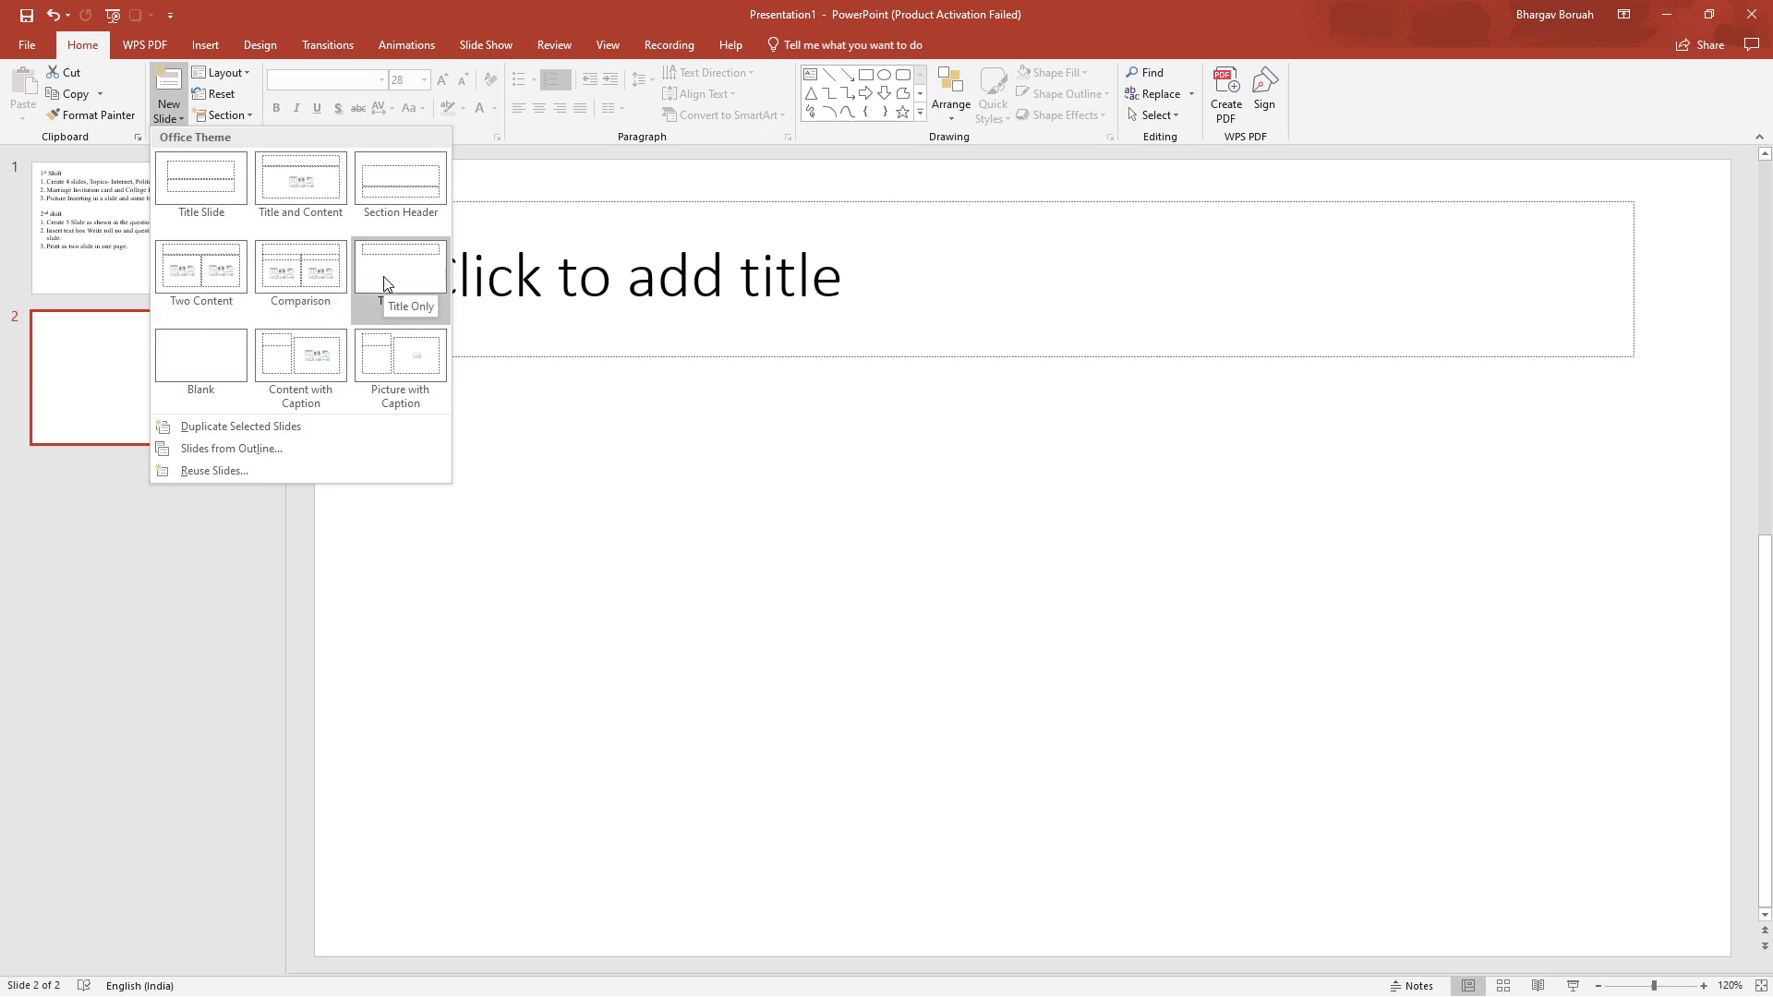
Step: Add a blank third slide after slide 2
click(207, 371)
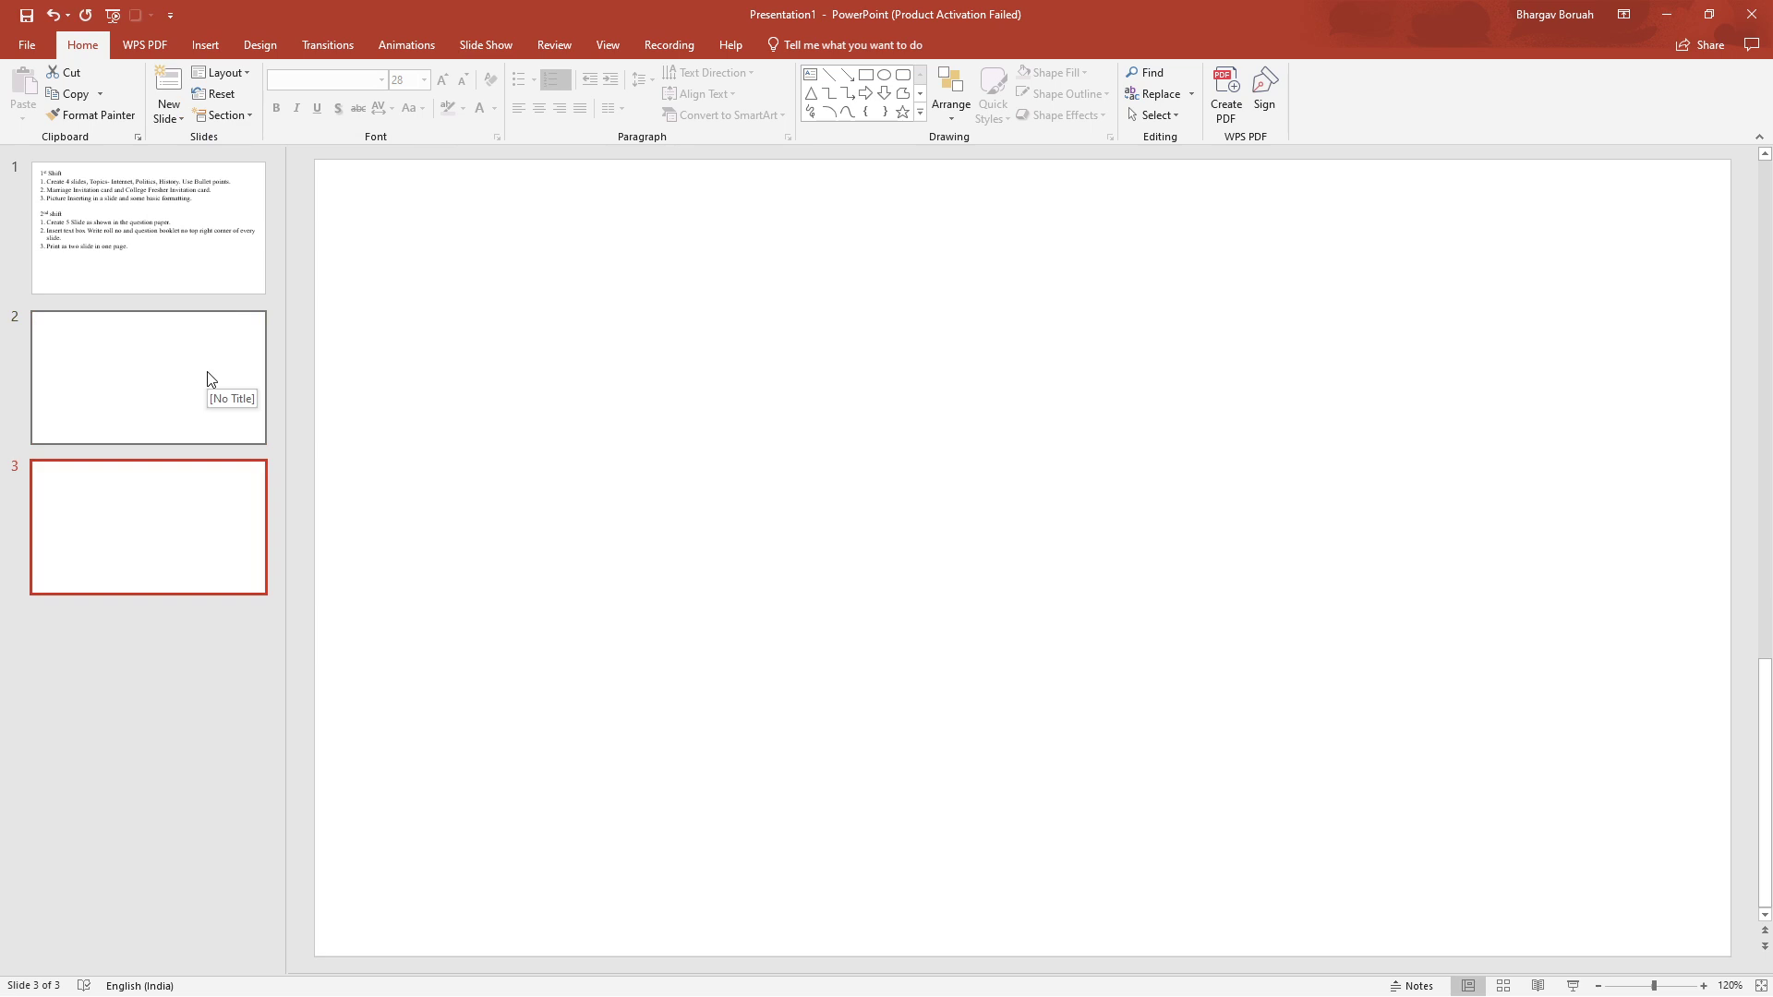
click(168, 399)
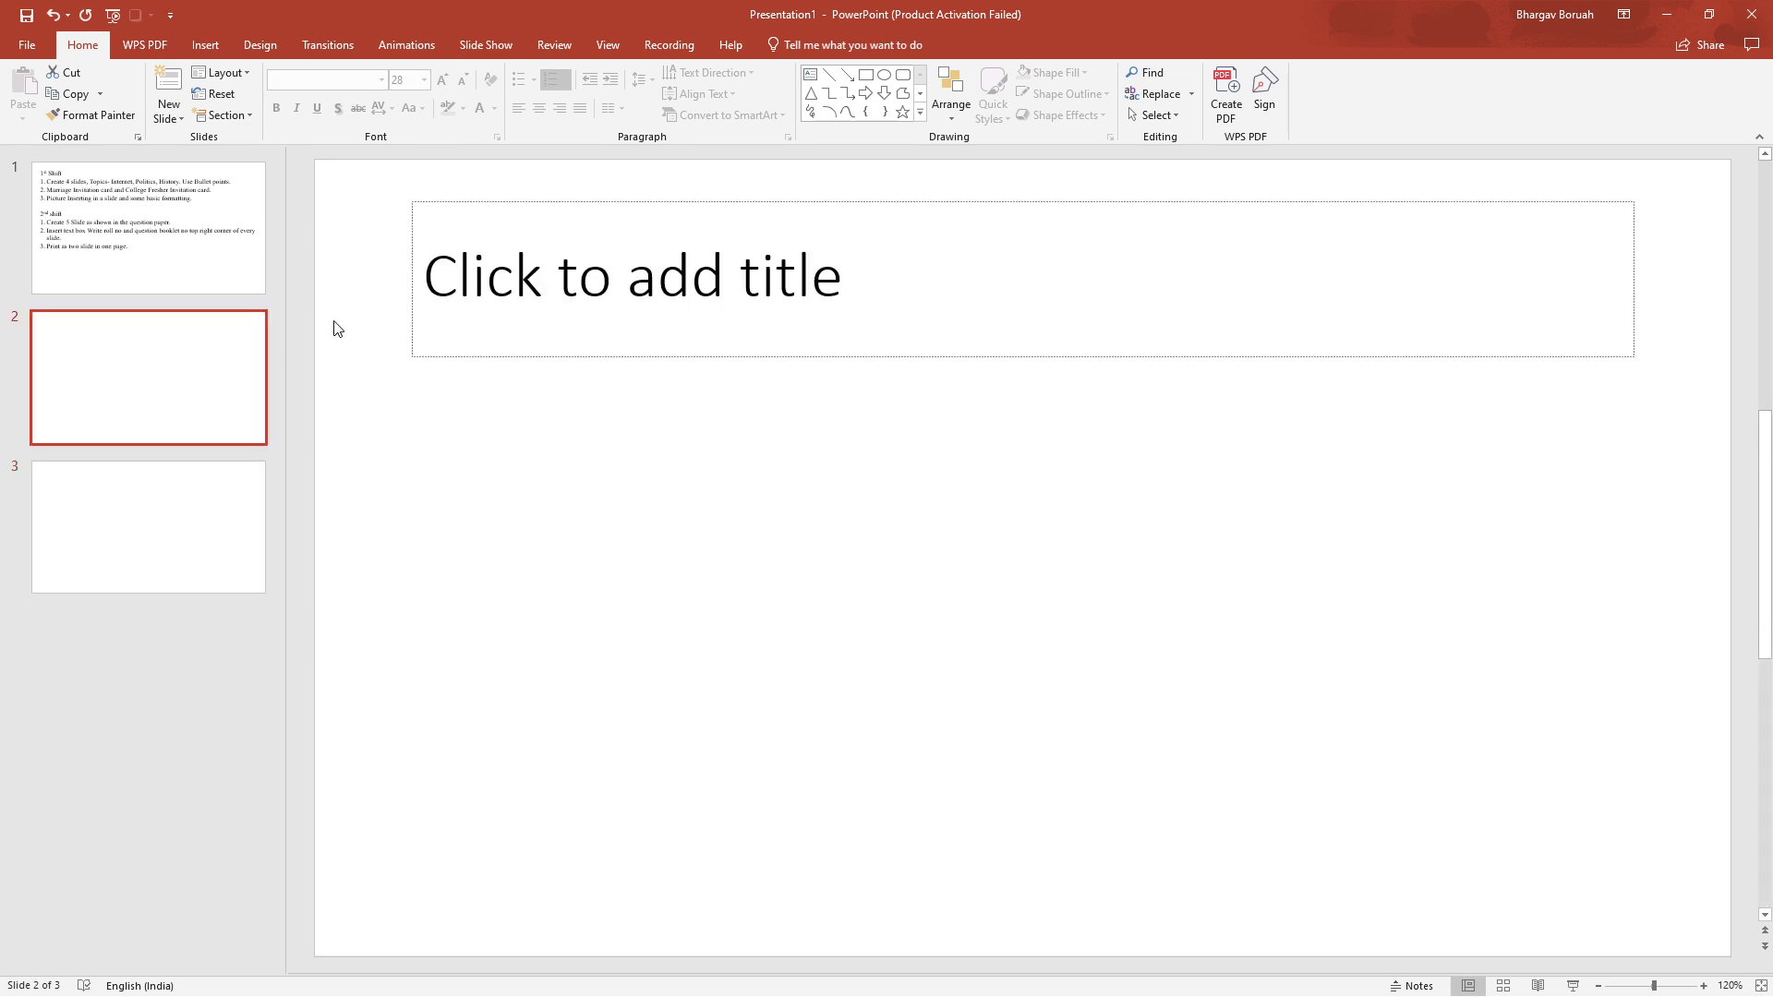
click(571, 280)
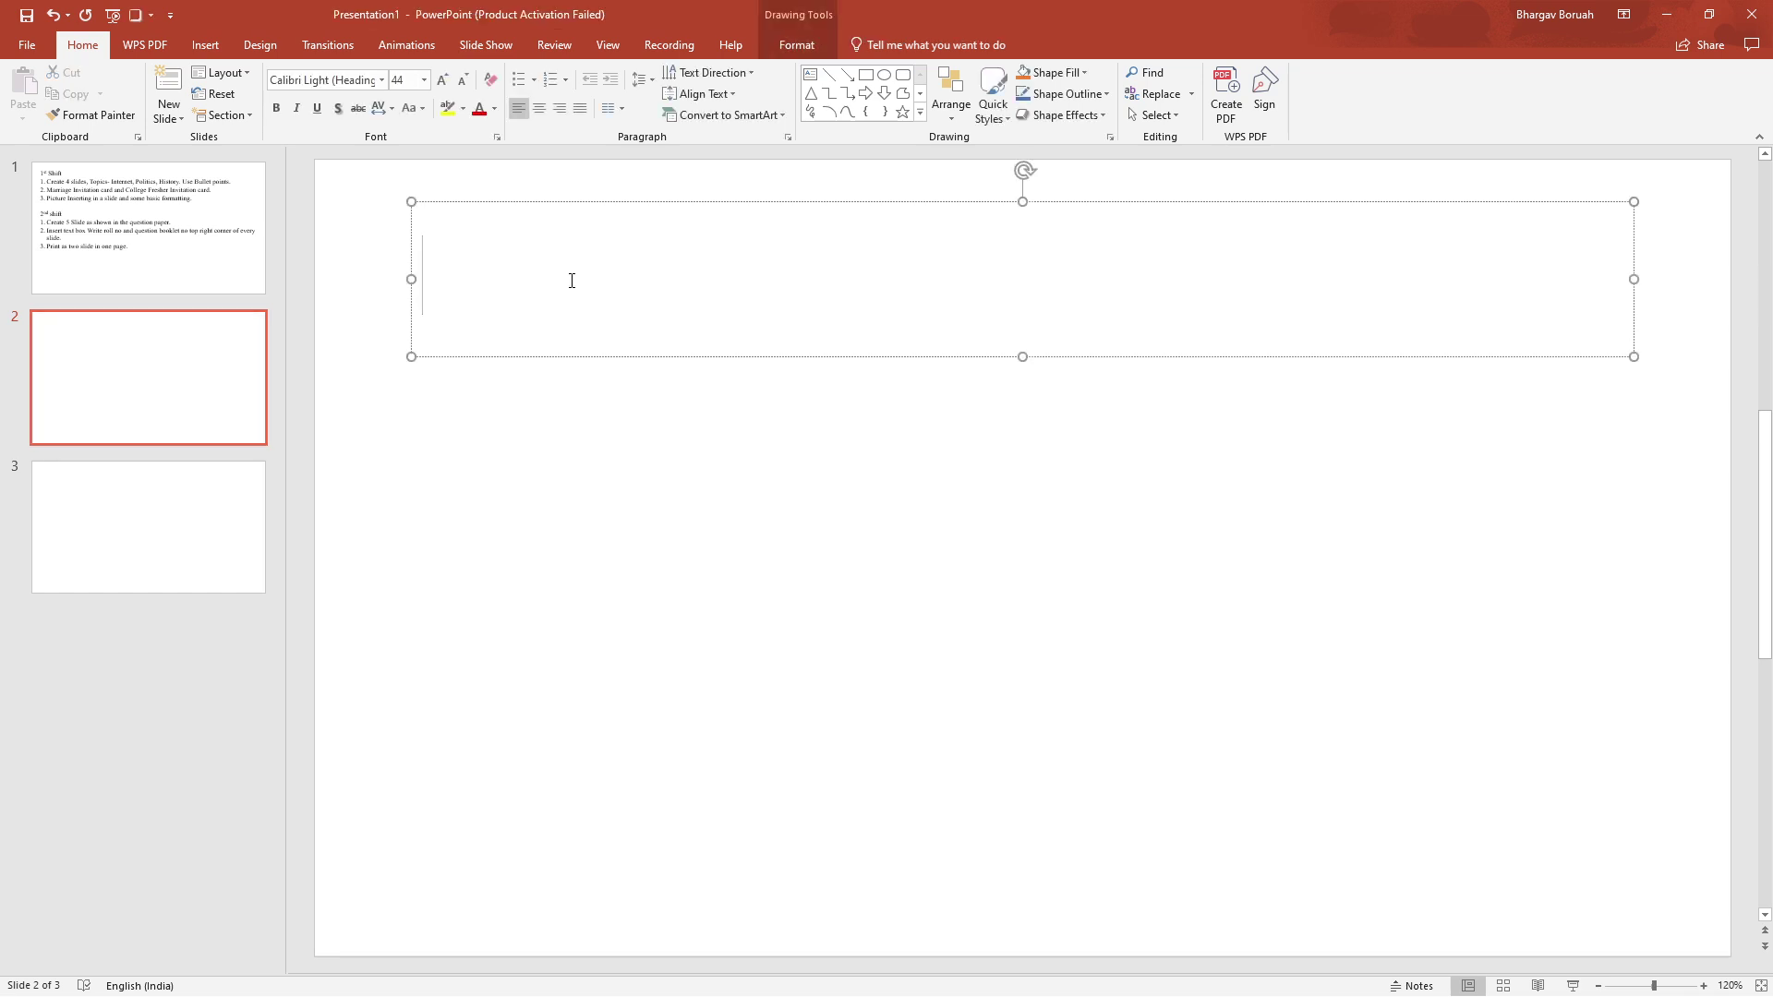
click(170, 116)
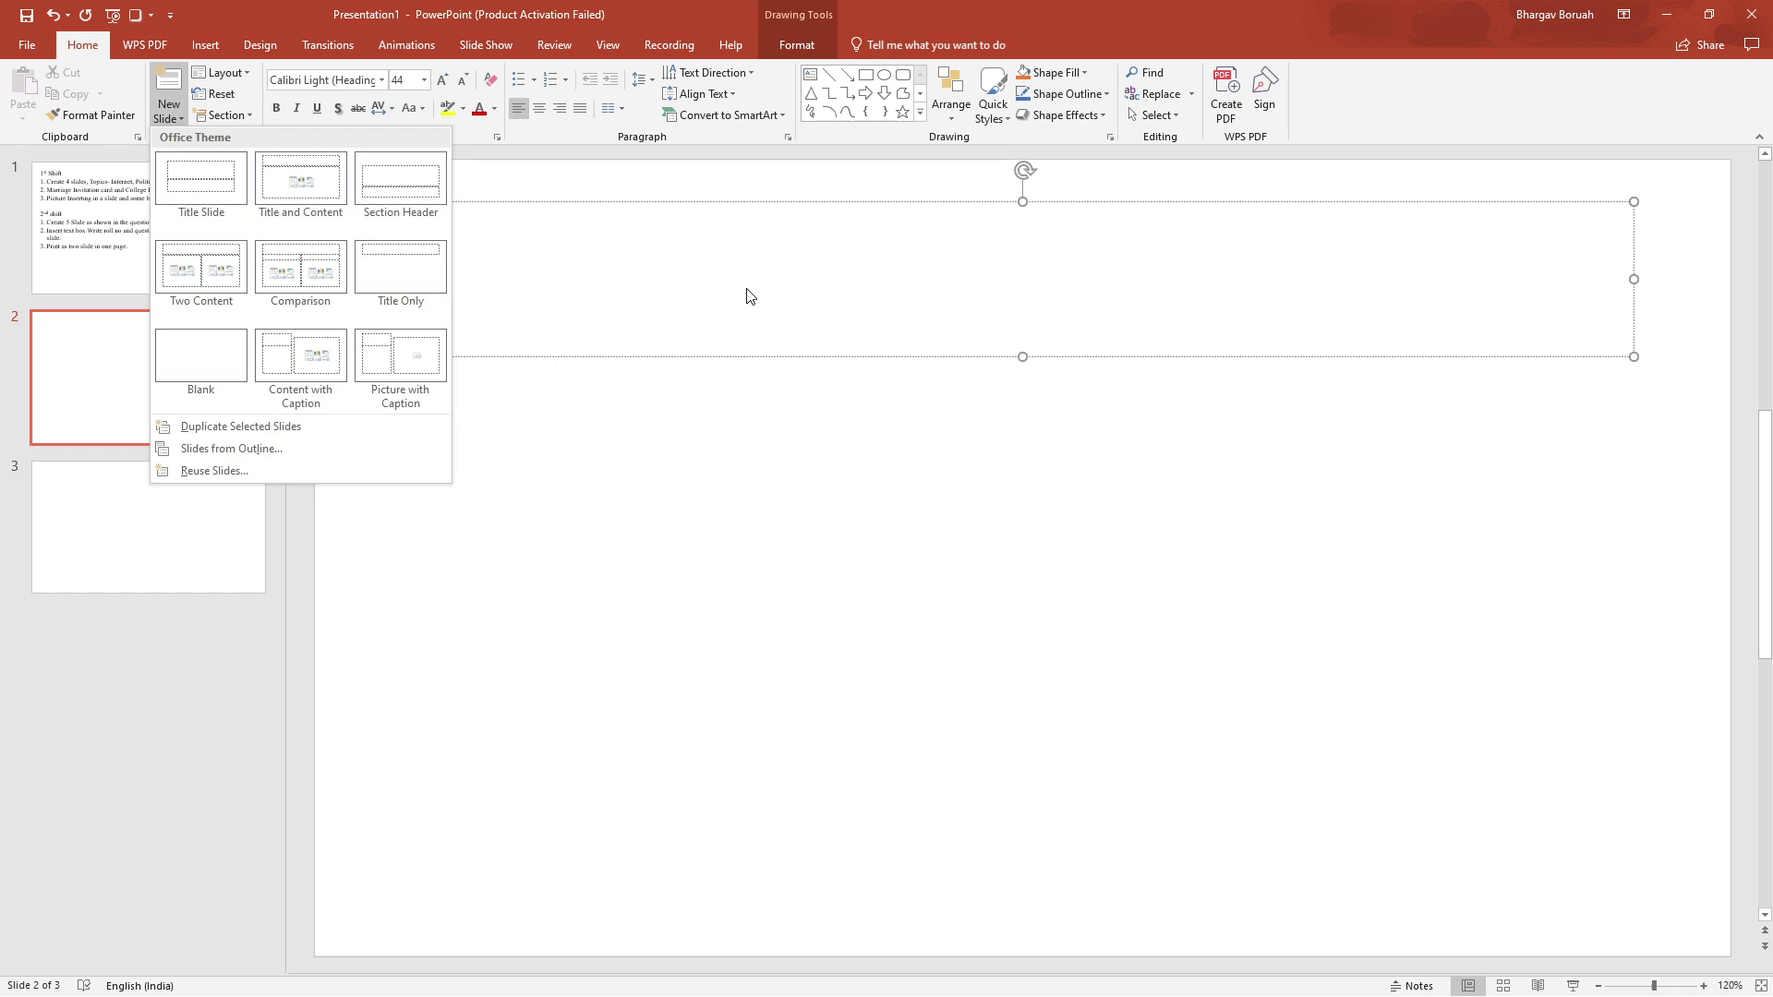
click(207, 644)
Step: Give slide 3 the Title Slide layout, then return to slide 2
click(205, 494)
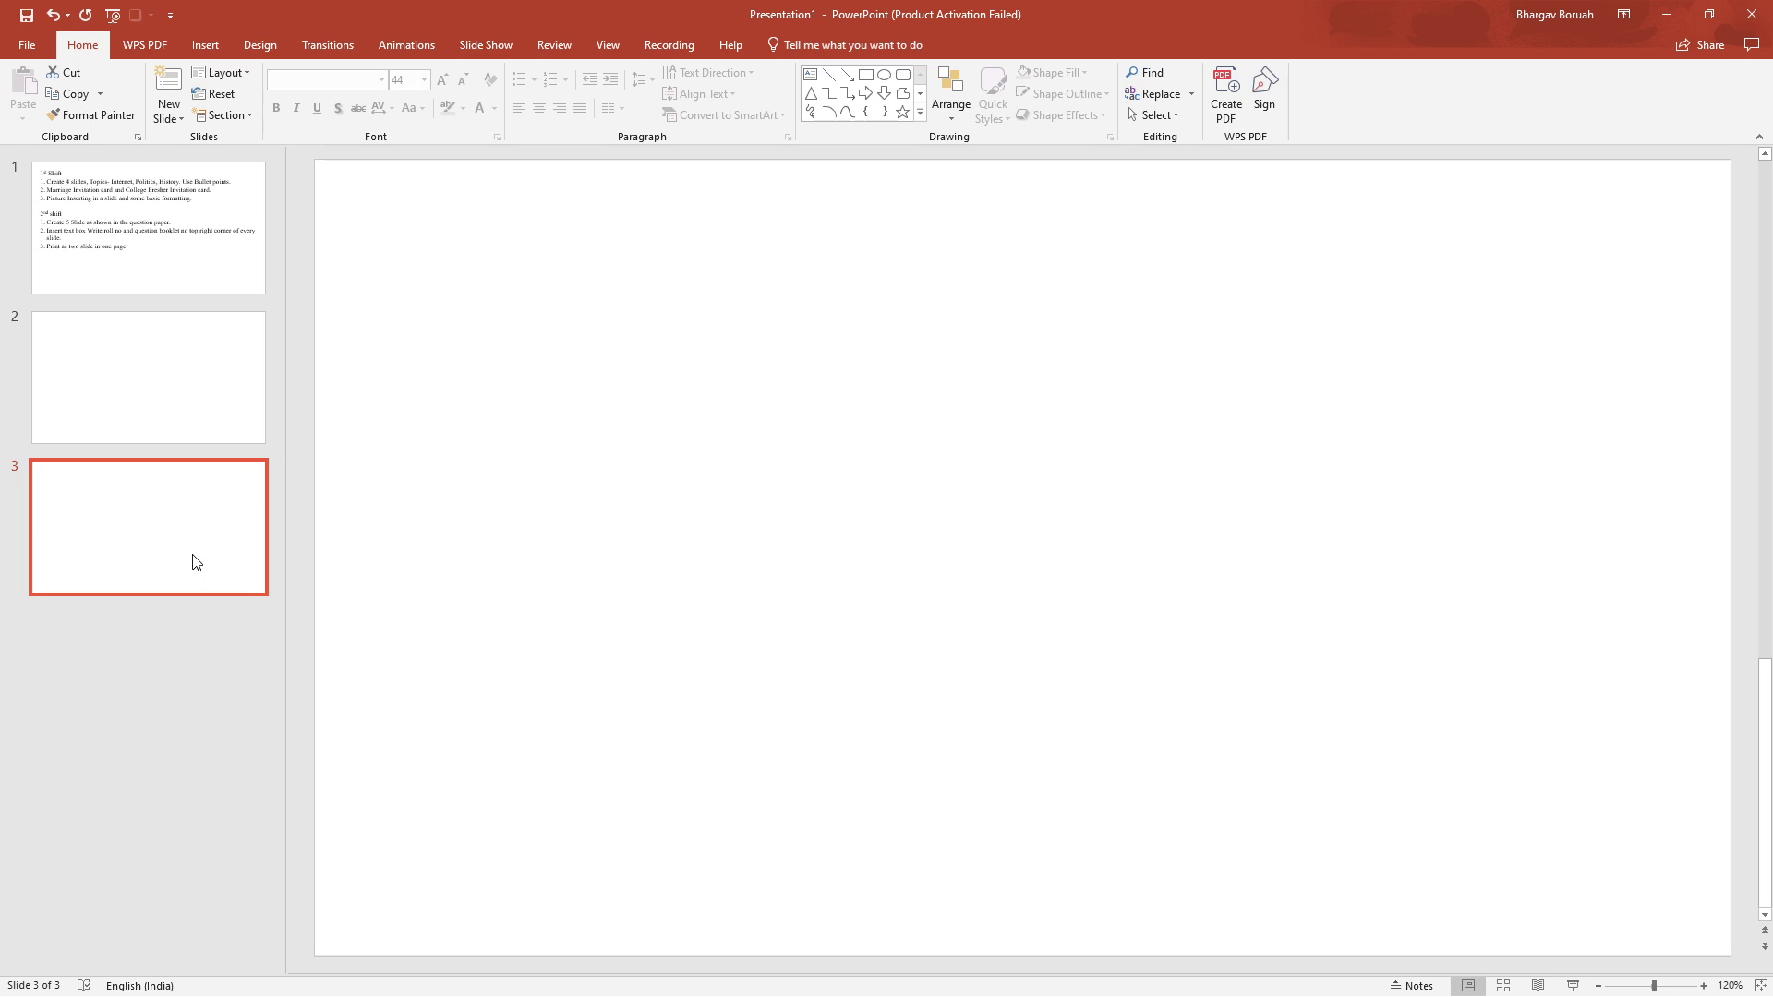
click(224, 72)
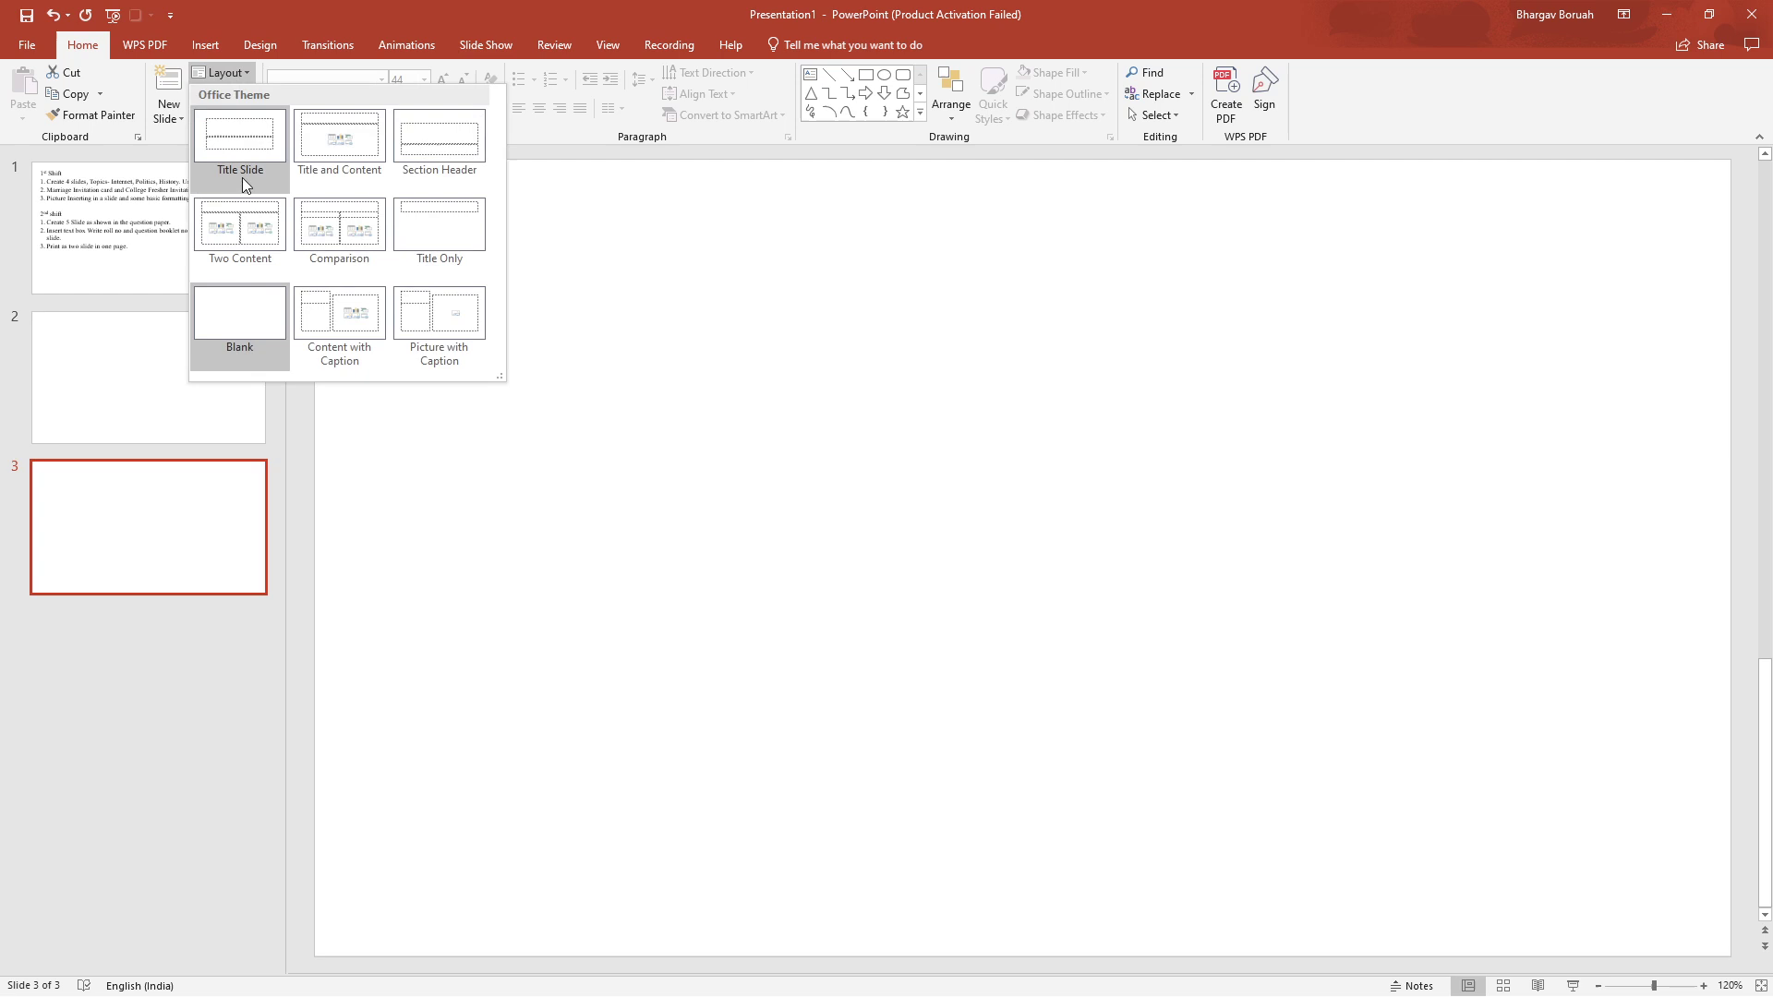
click(242, 151)
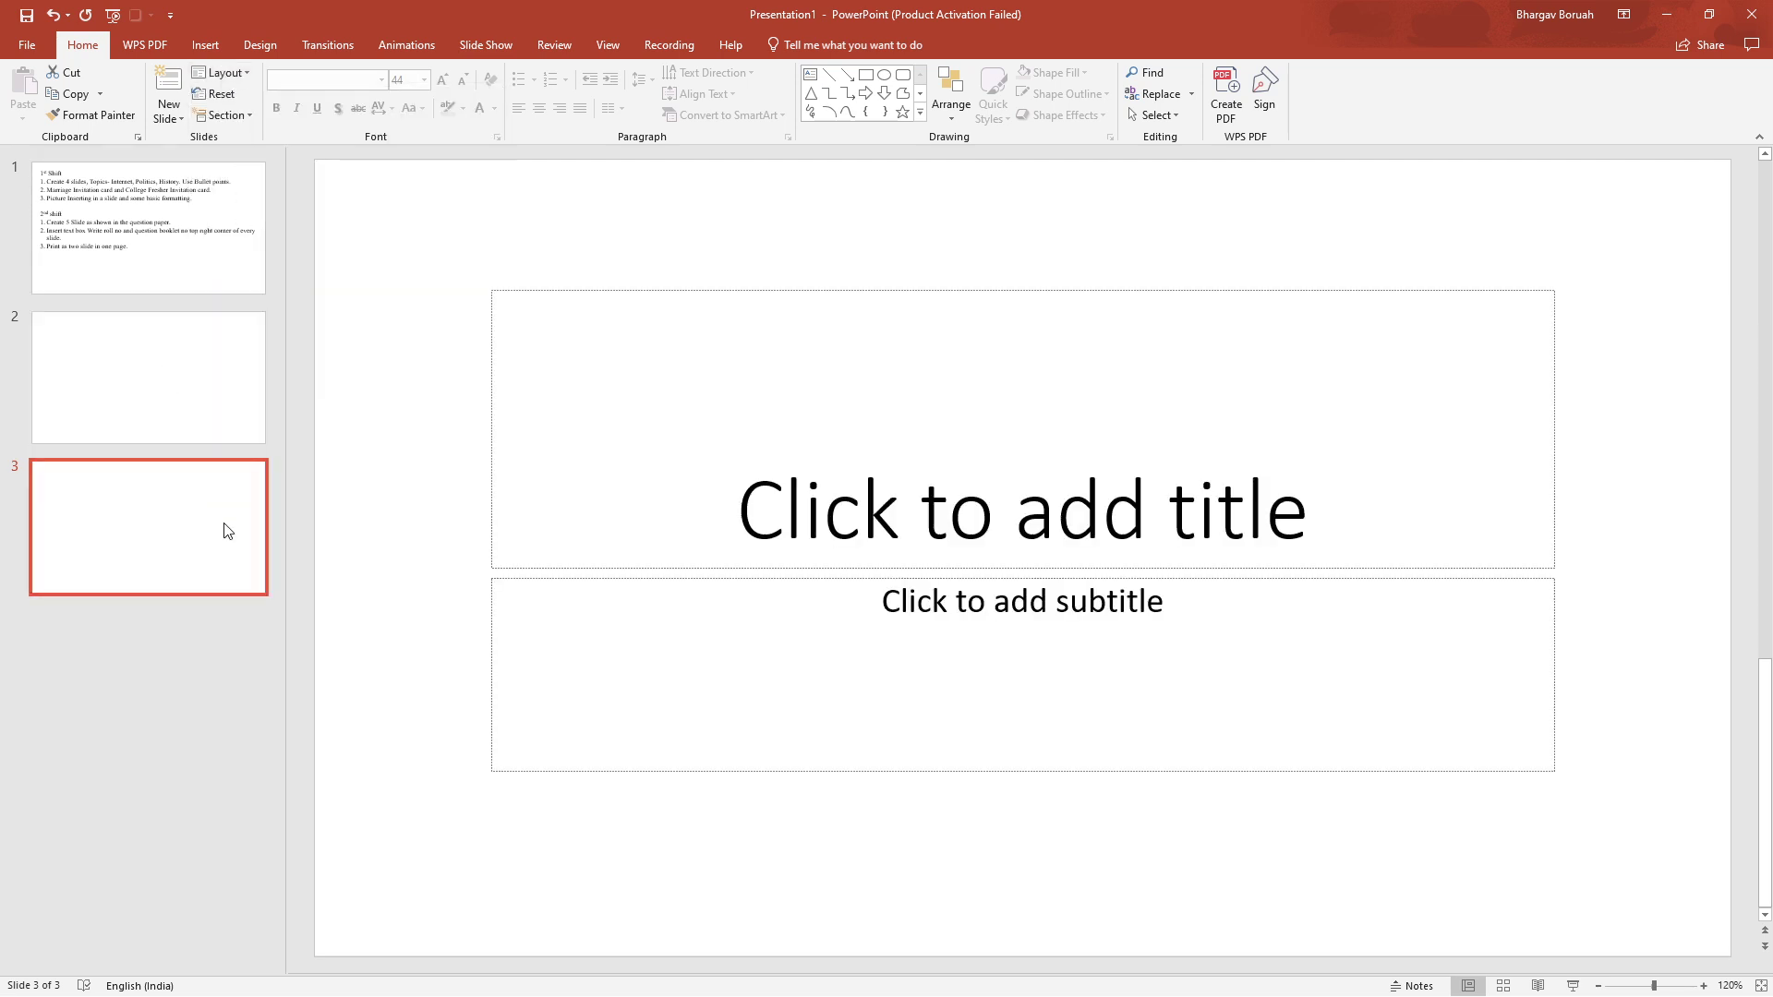
click(223, 72)
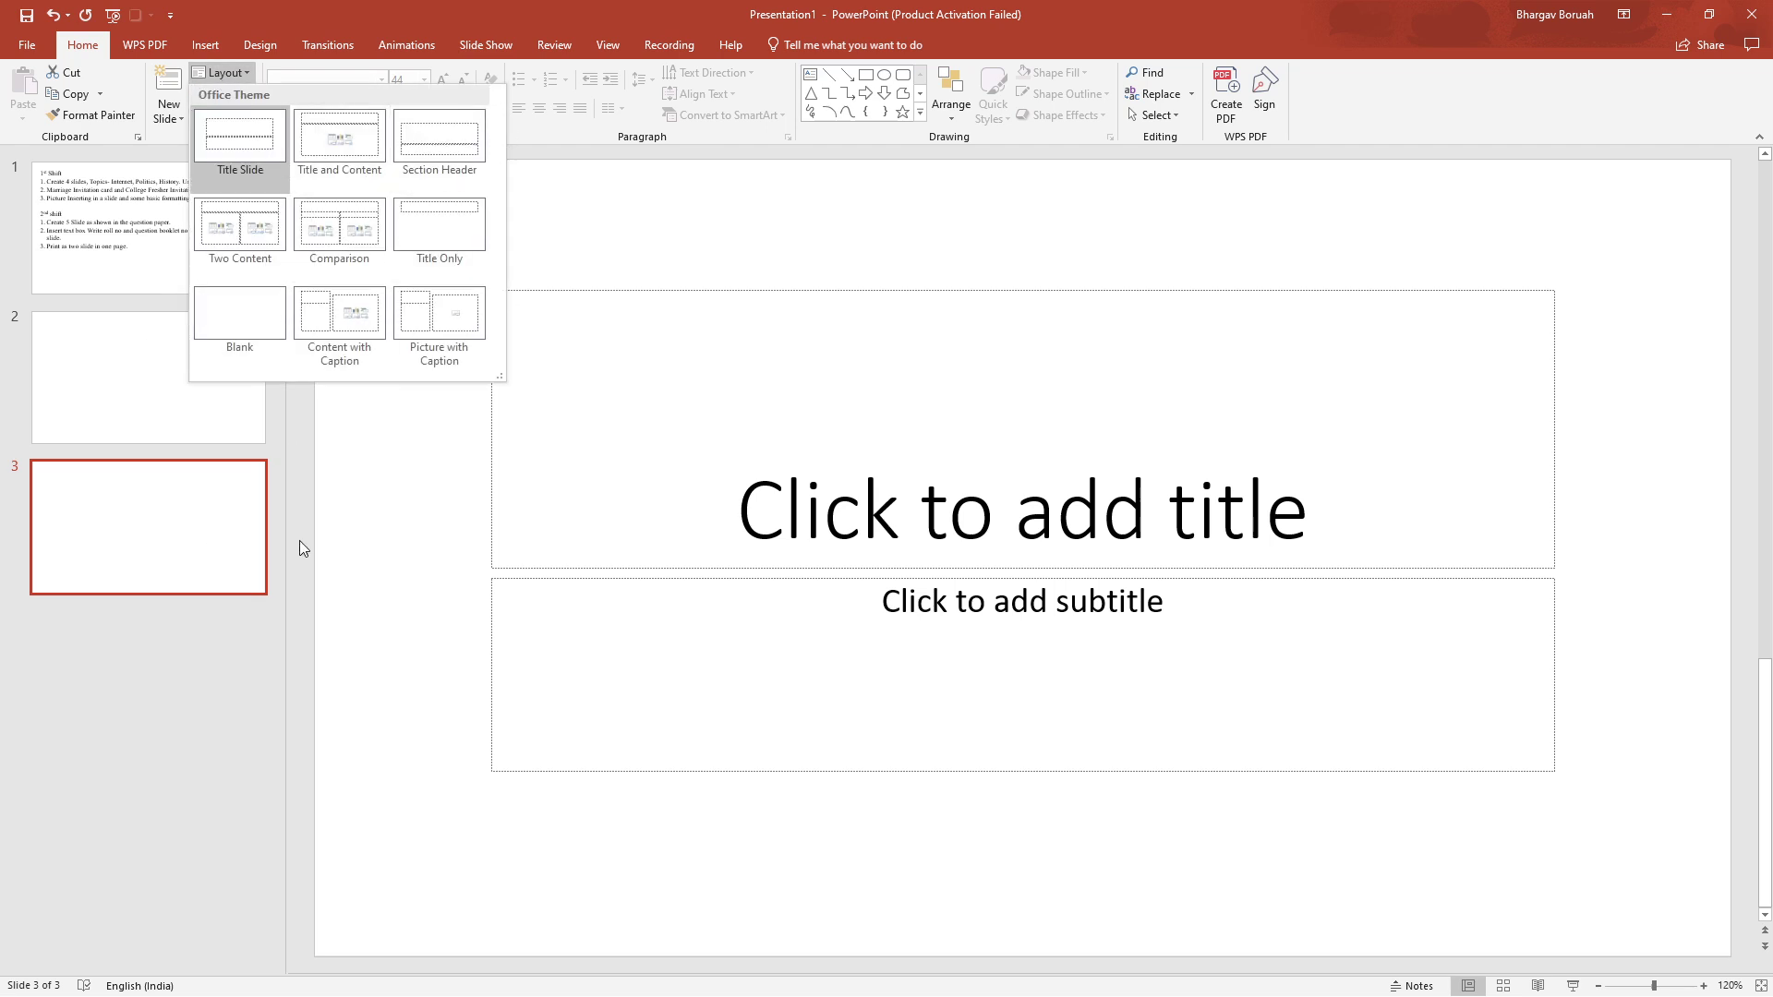
click(164, 345)
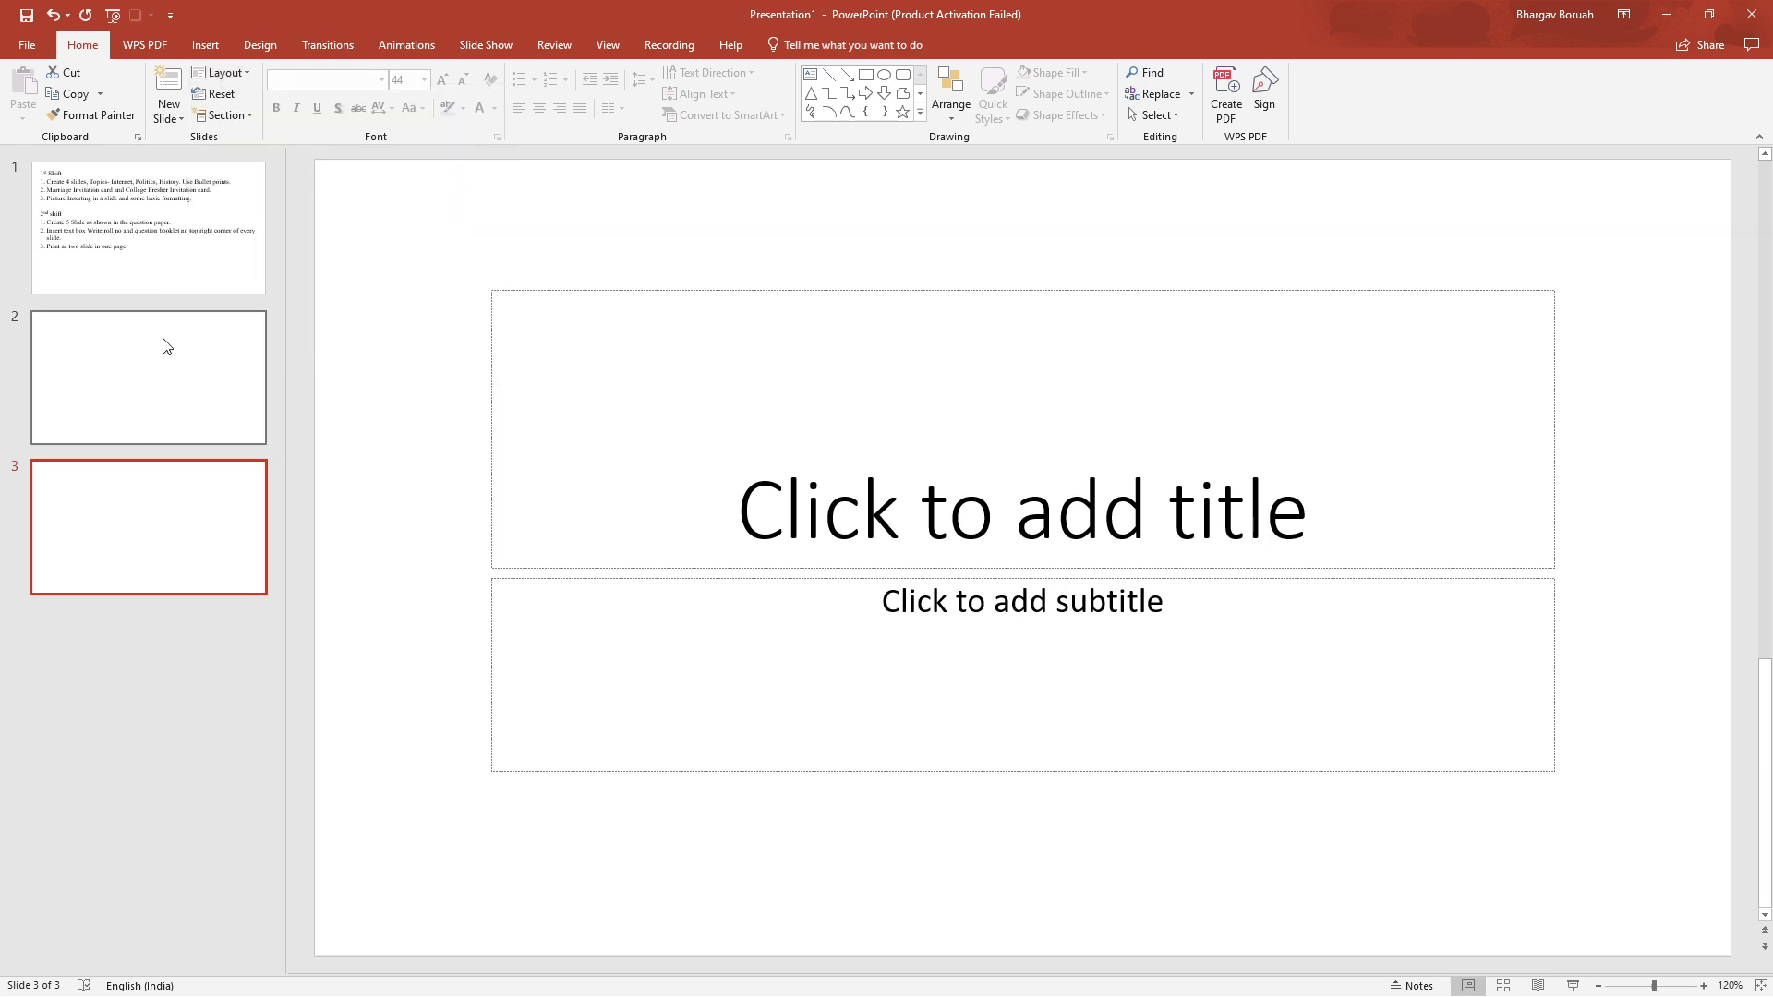
click(163, 346)
Step: Type the heading INTERNET in slide 2's title box
click(608, 268)
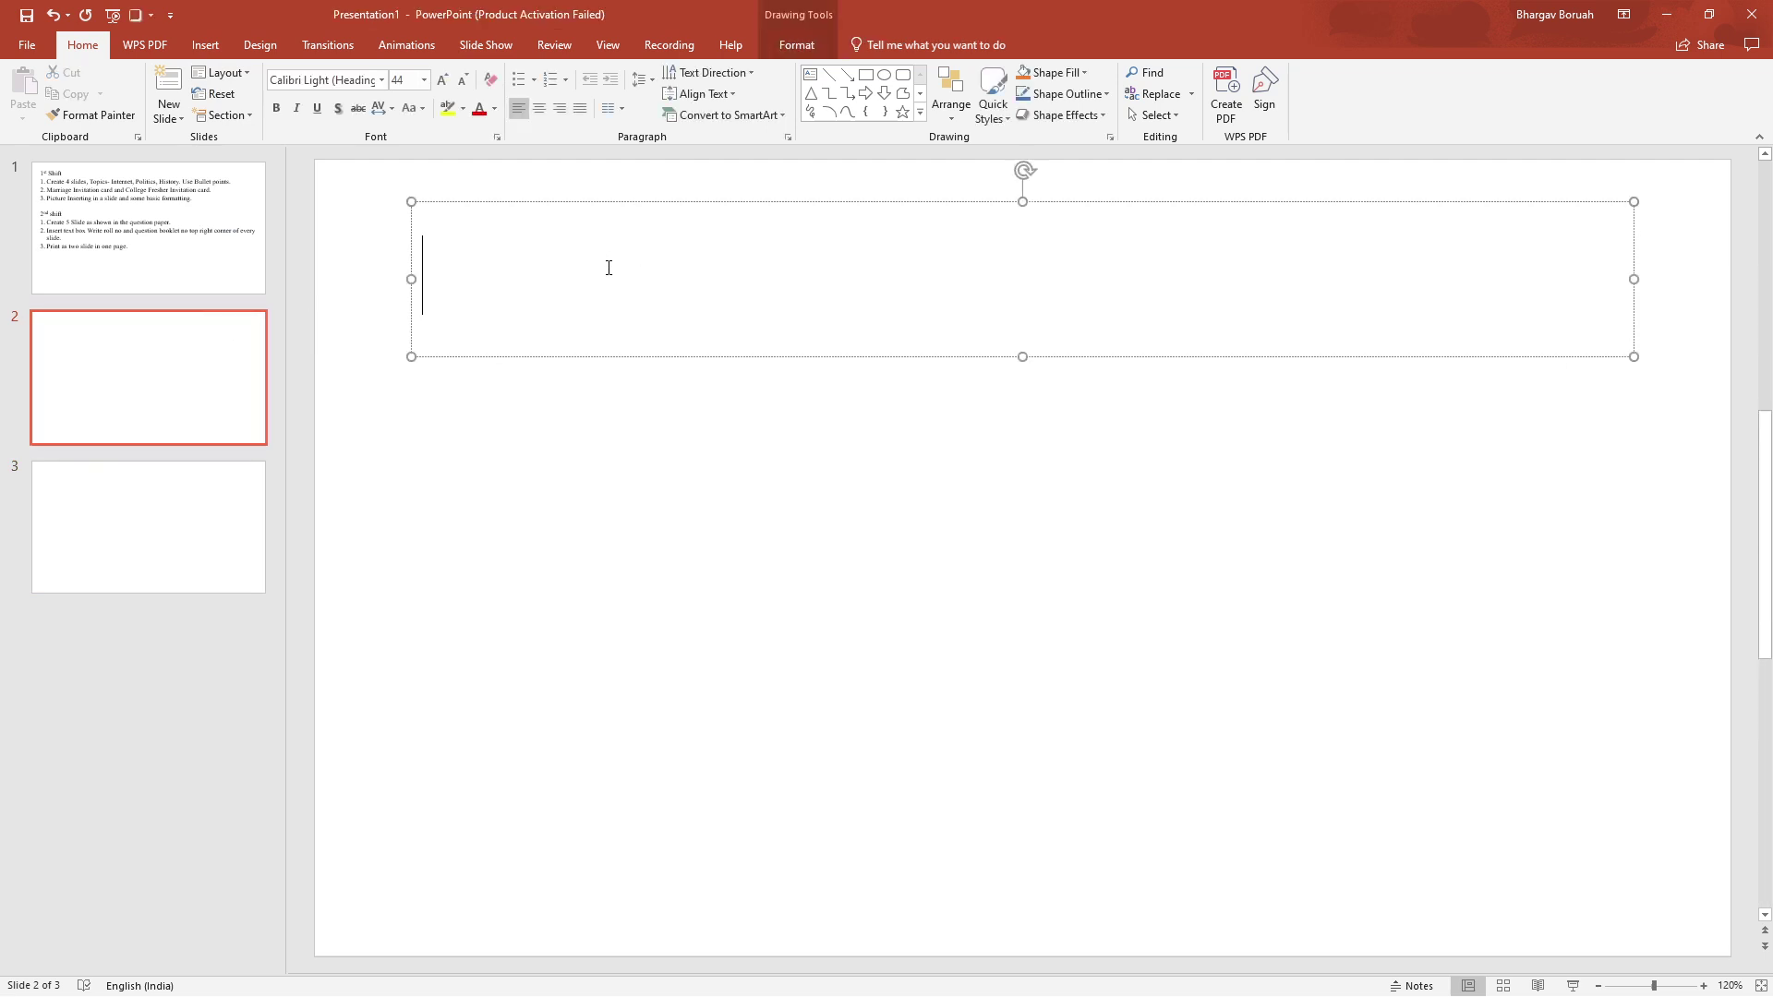
click(64, 272)
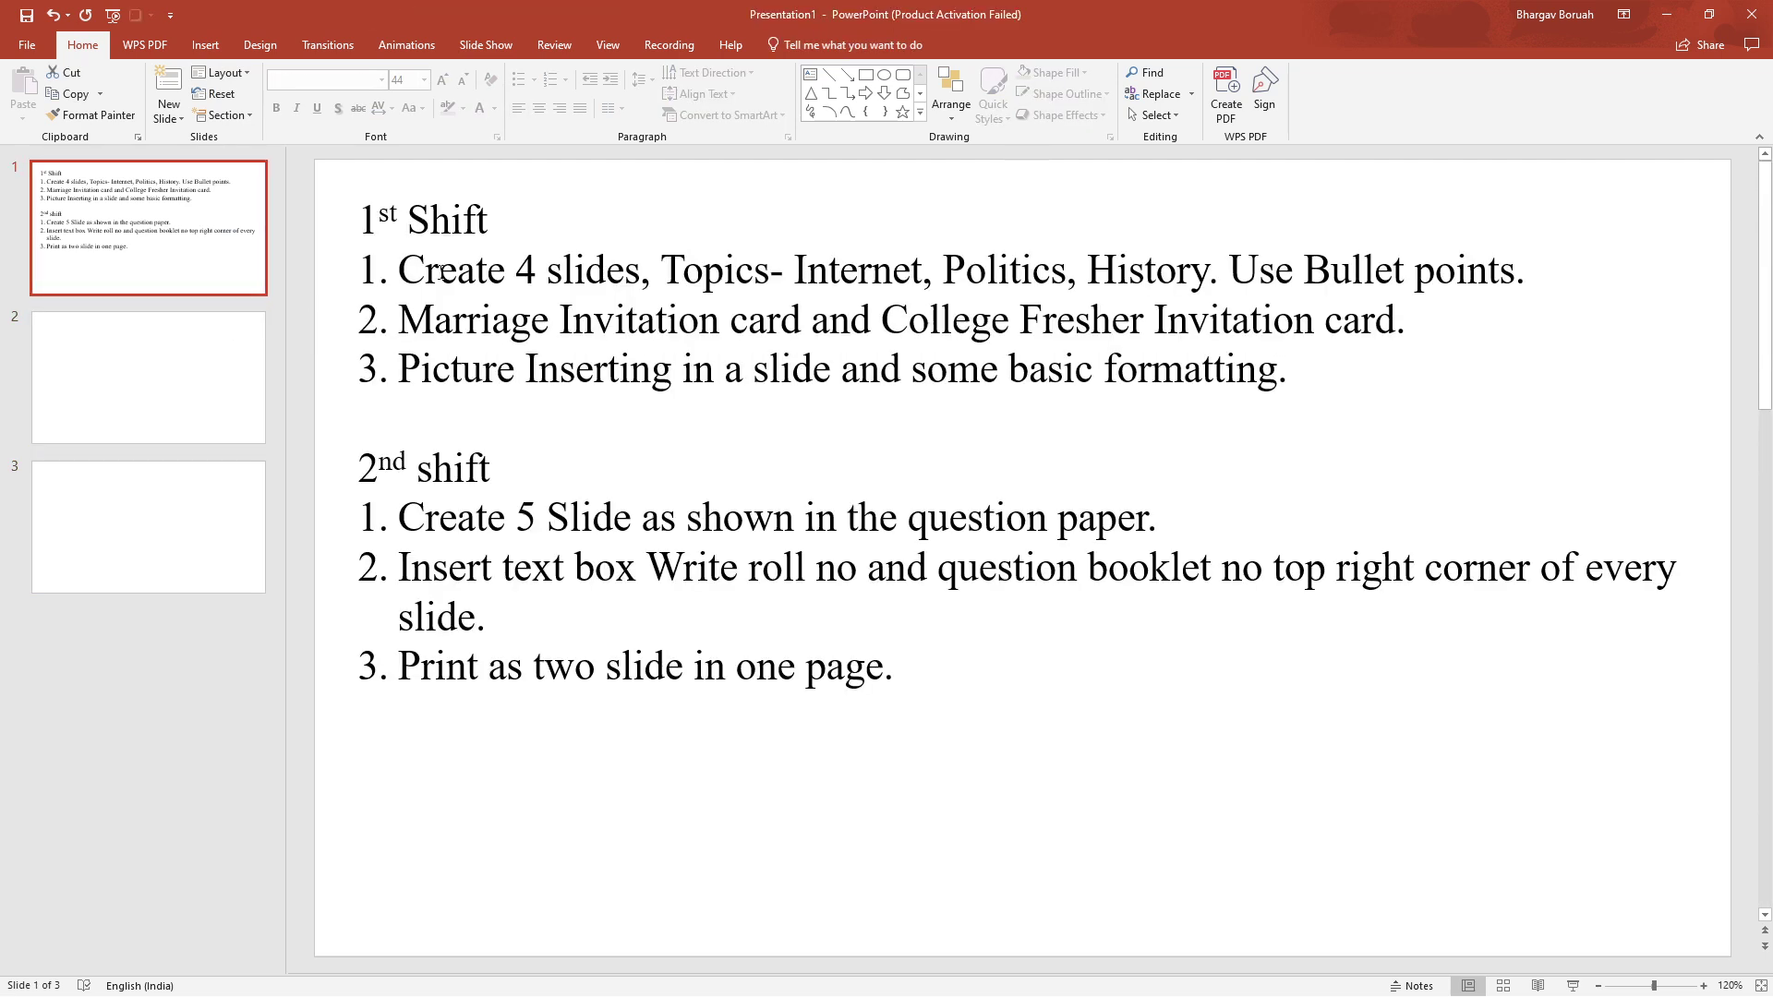
click(202, 386)
click(733, 278)
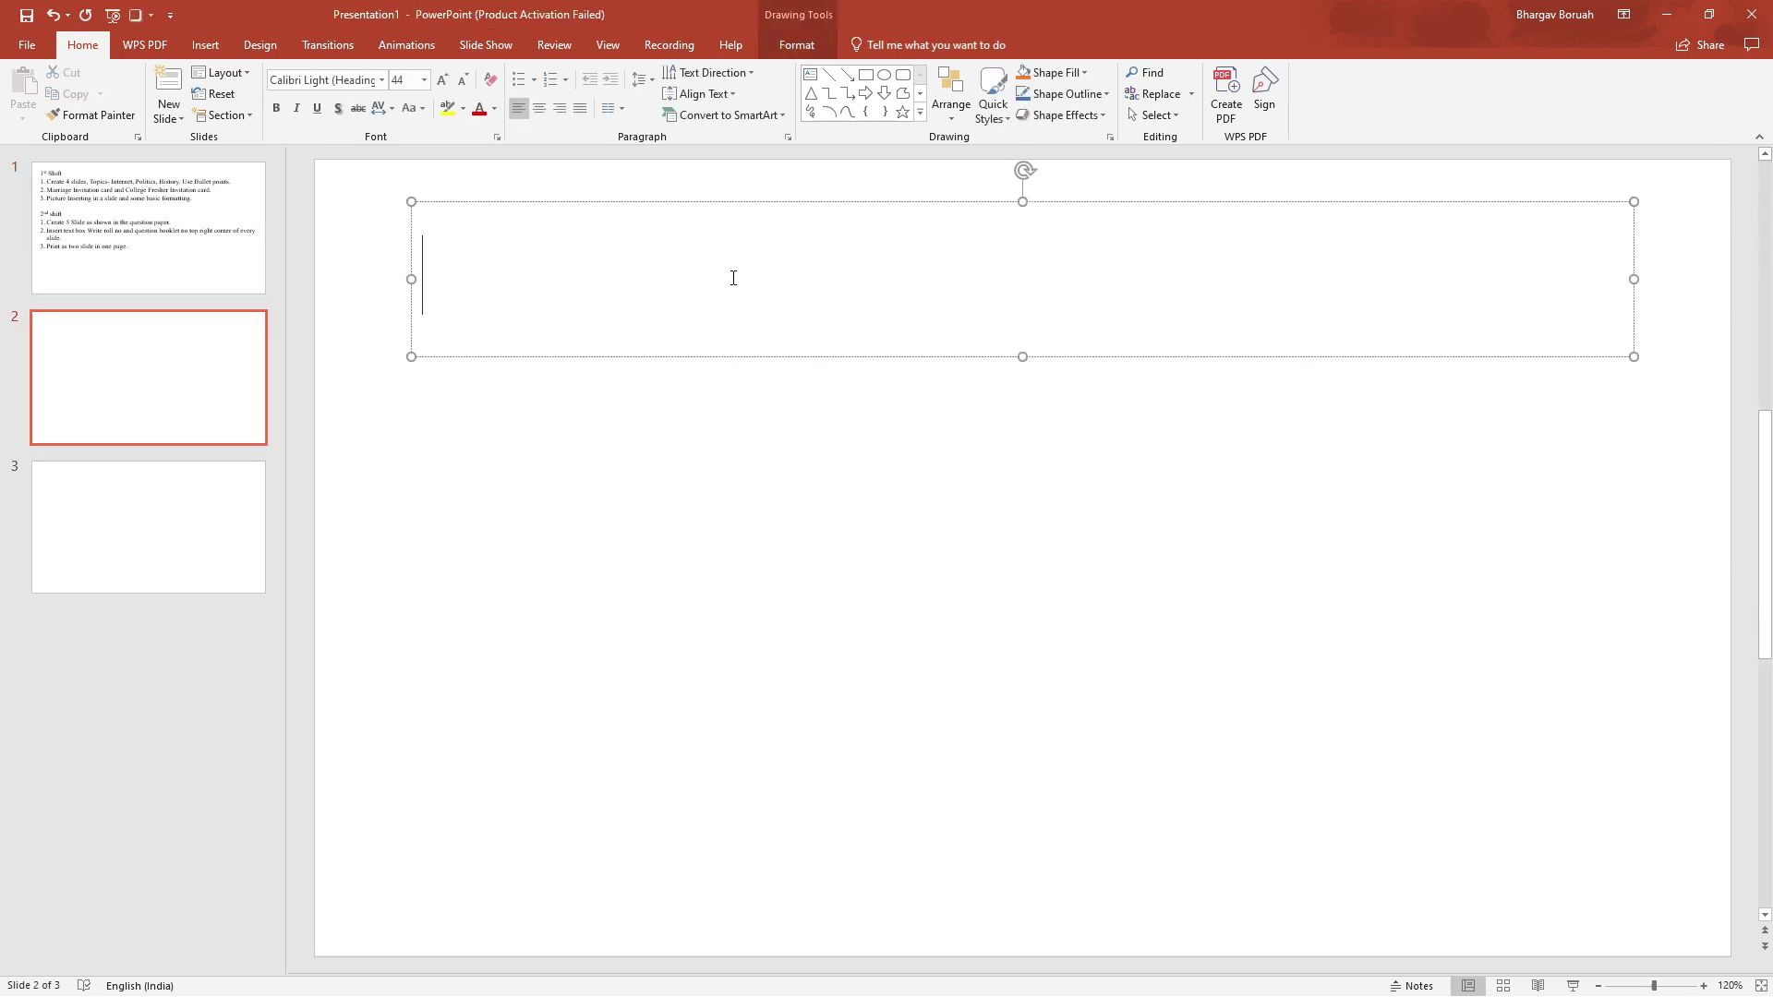
text(intene)
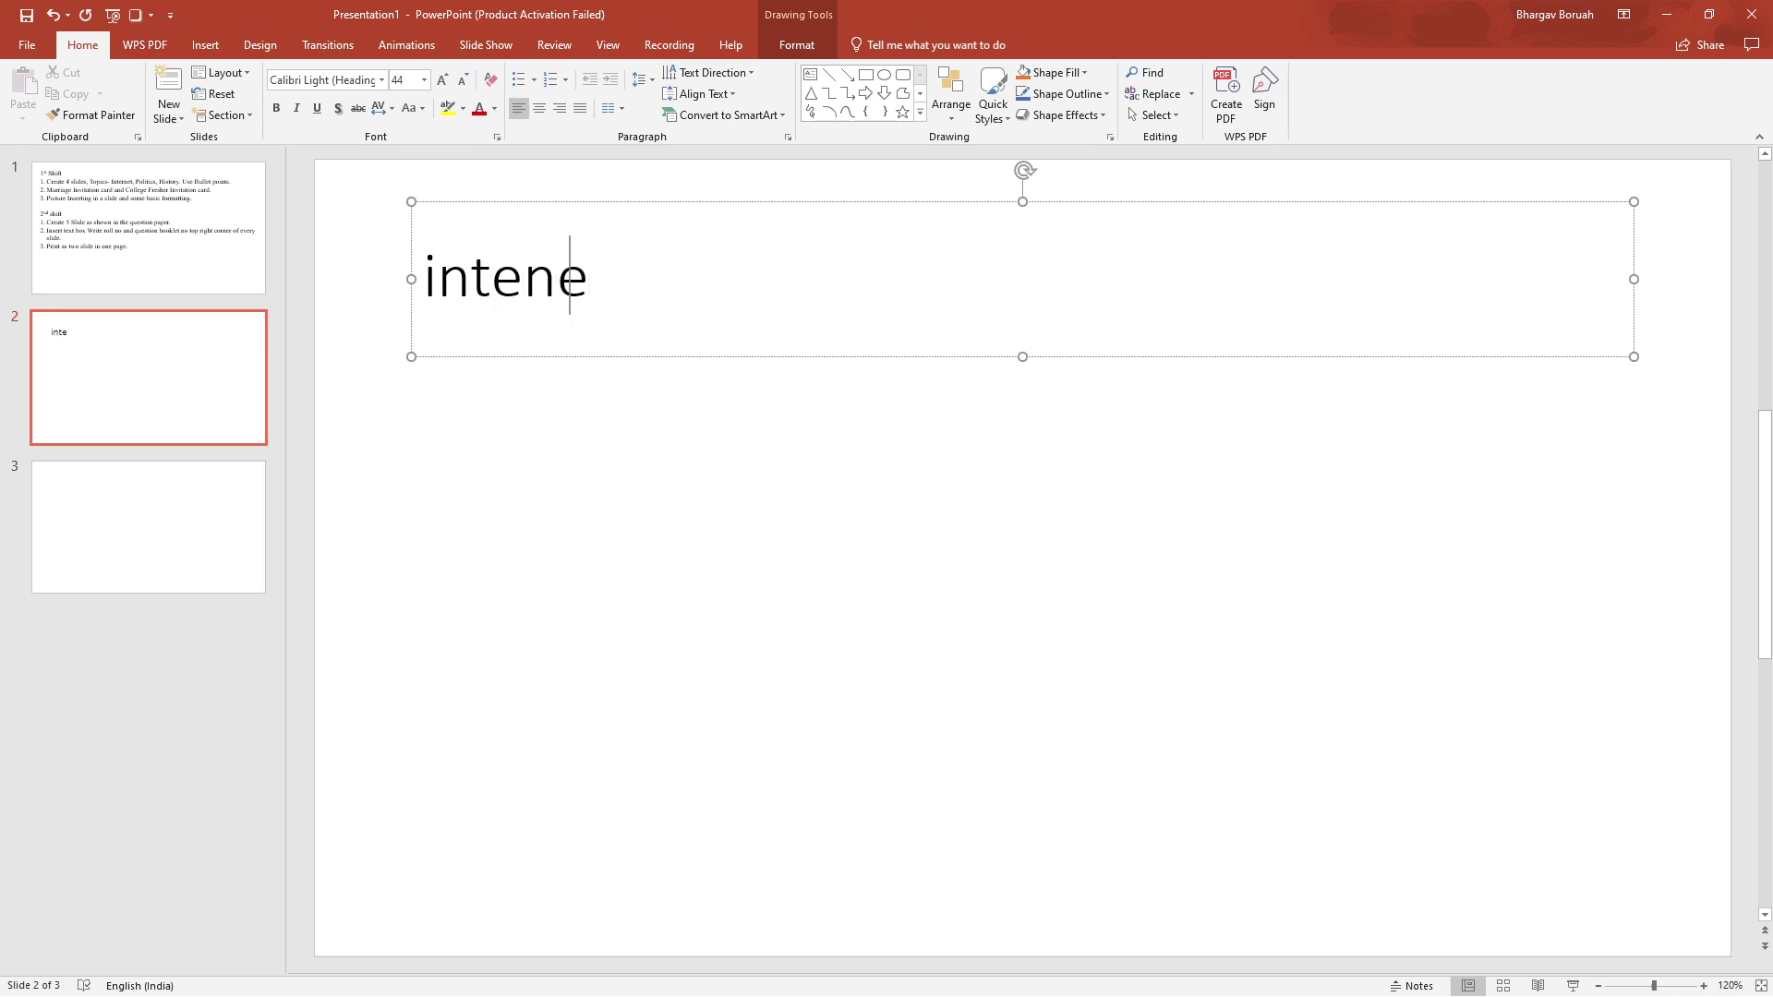
key(BackSpace)
key(BackSpace)
key(BackSpace)
key(BackSpace)
key(BackSpace)
key(BackSpace)
text(INTERNET)
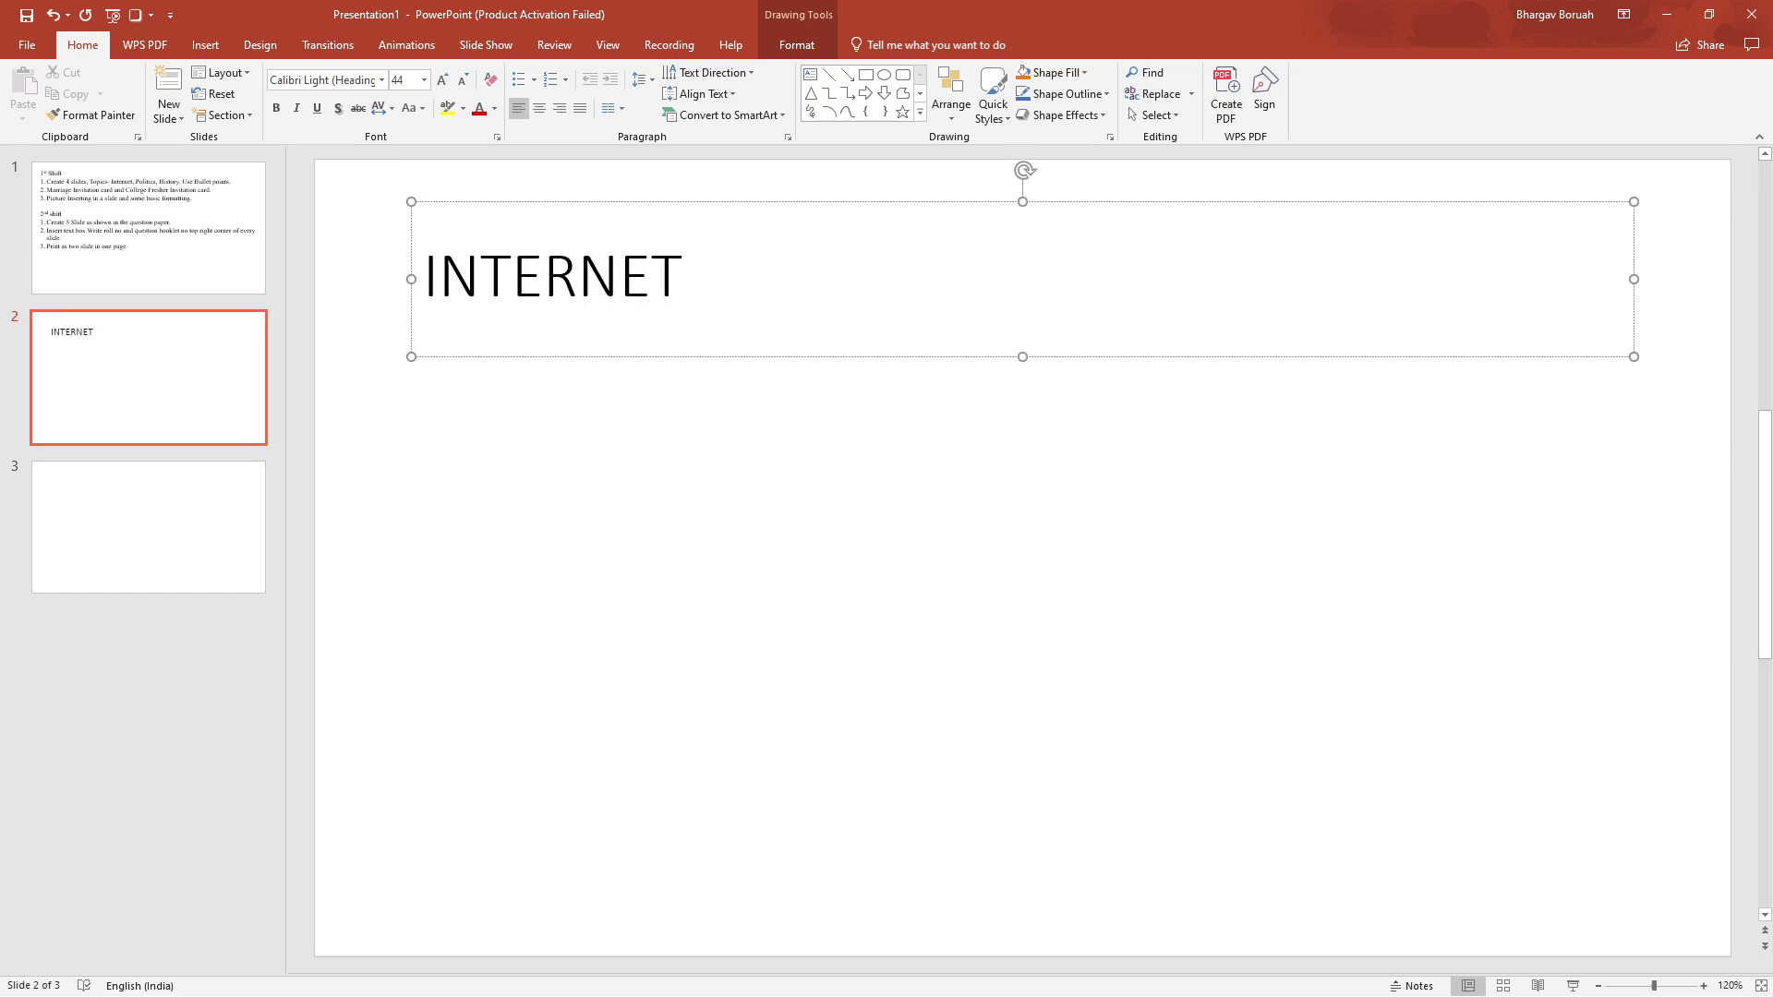
key(Return)
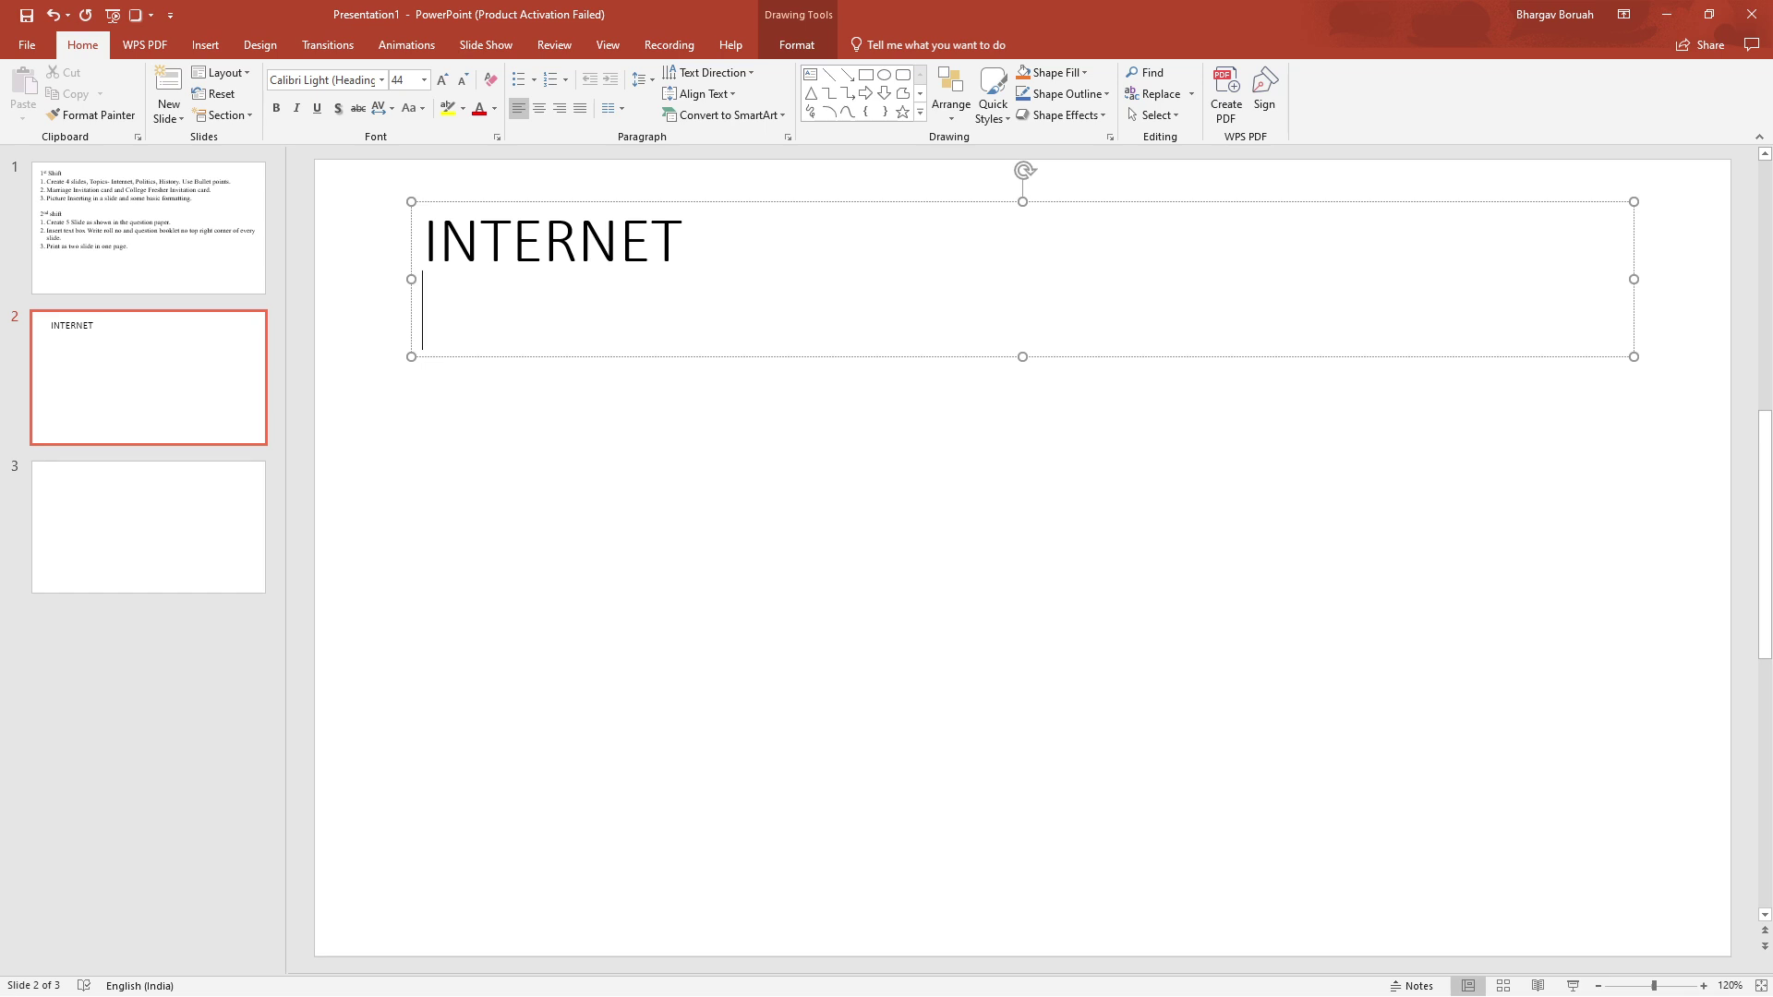
Step: Add 'Internet is an important invention of the modern era.' and 'The Internet is a huge store house of knowledge.'
text(i)
key(BackSpace)
text(Internet)
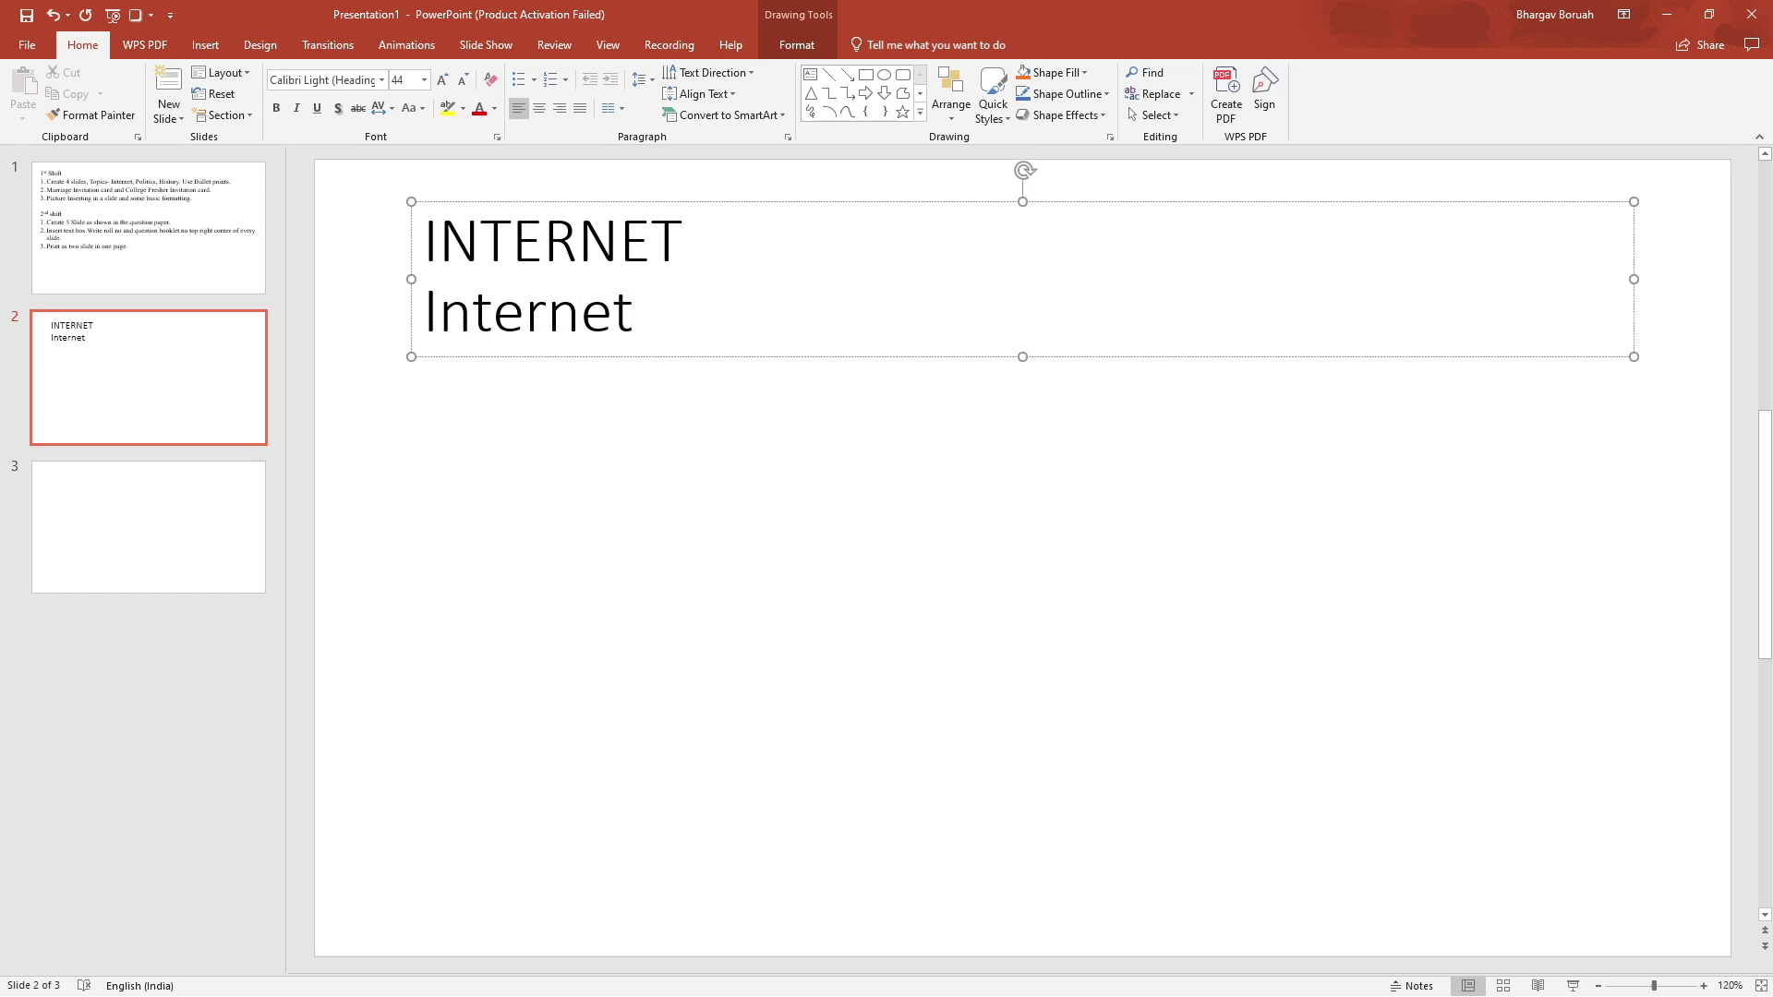
text( is an important invention o)
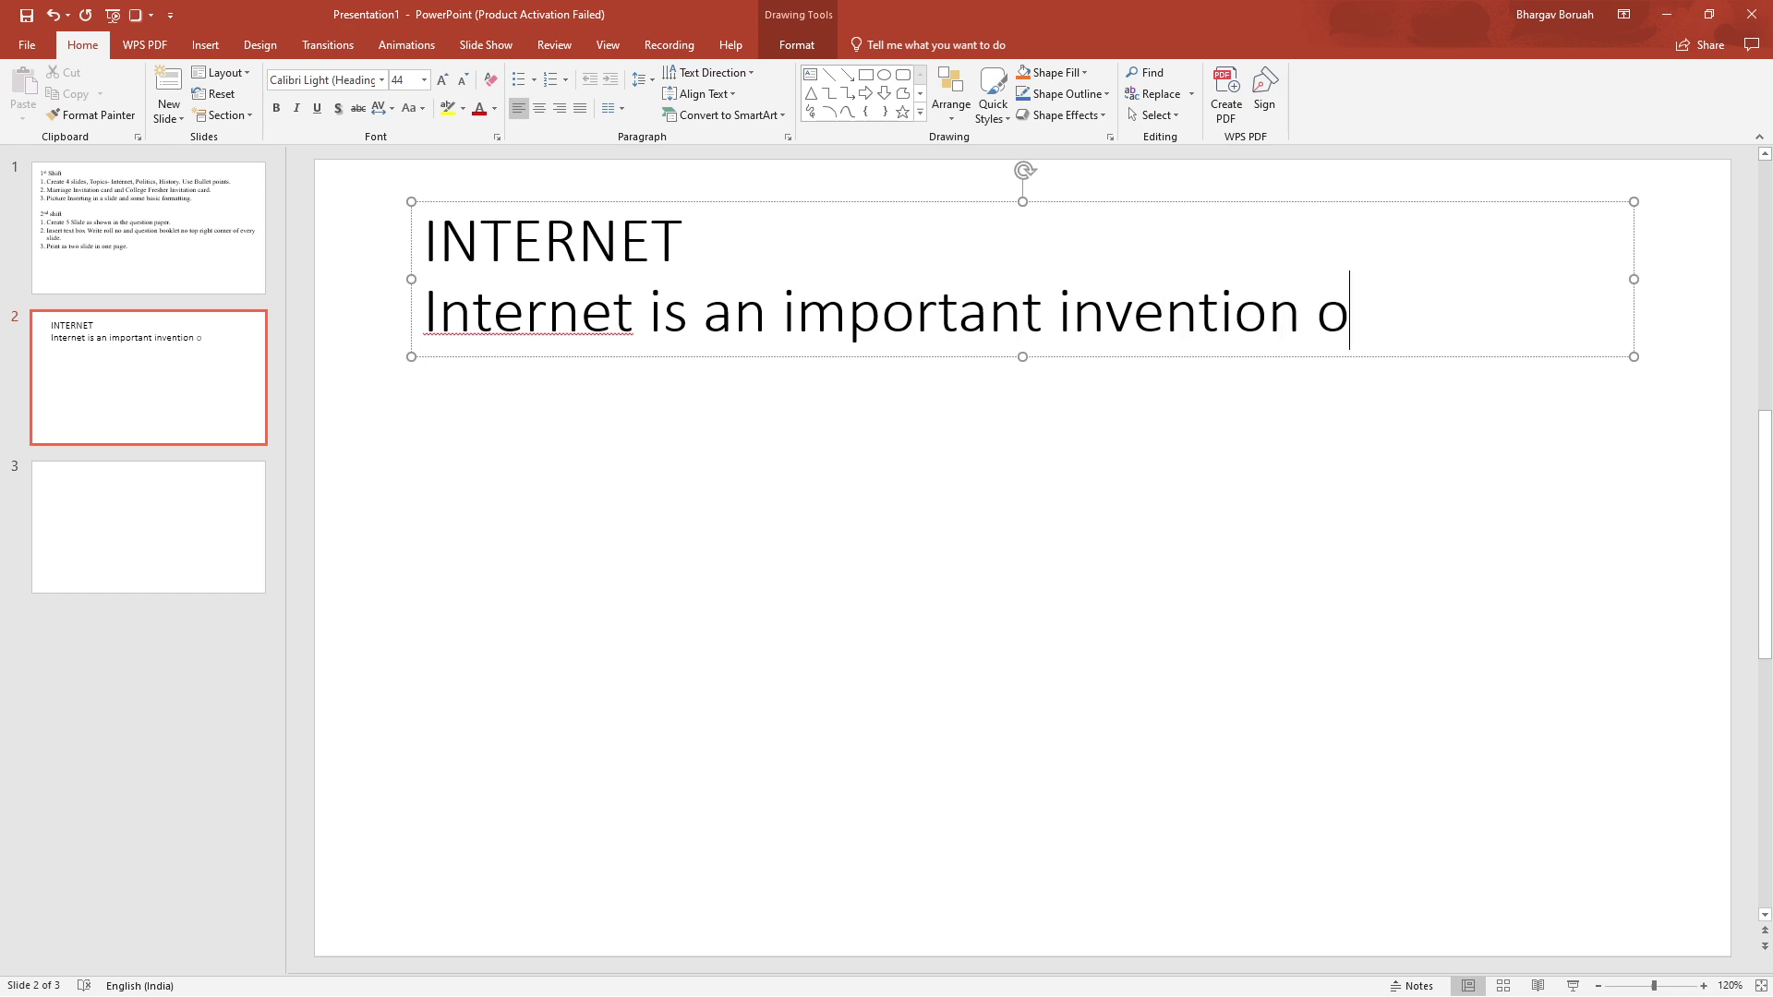
text(f the m)
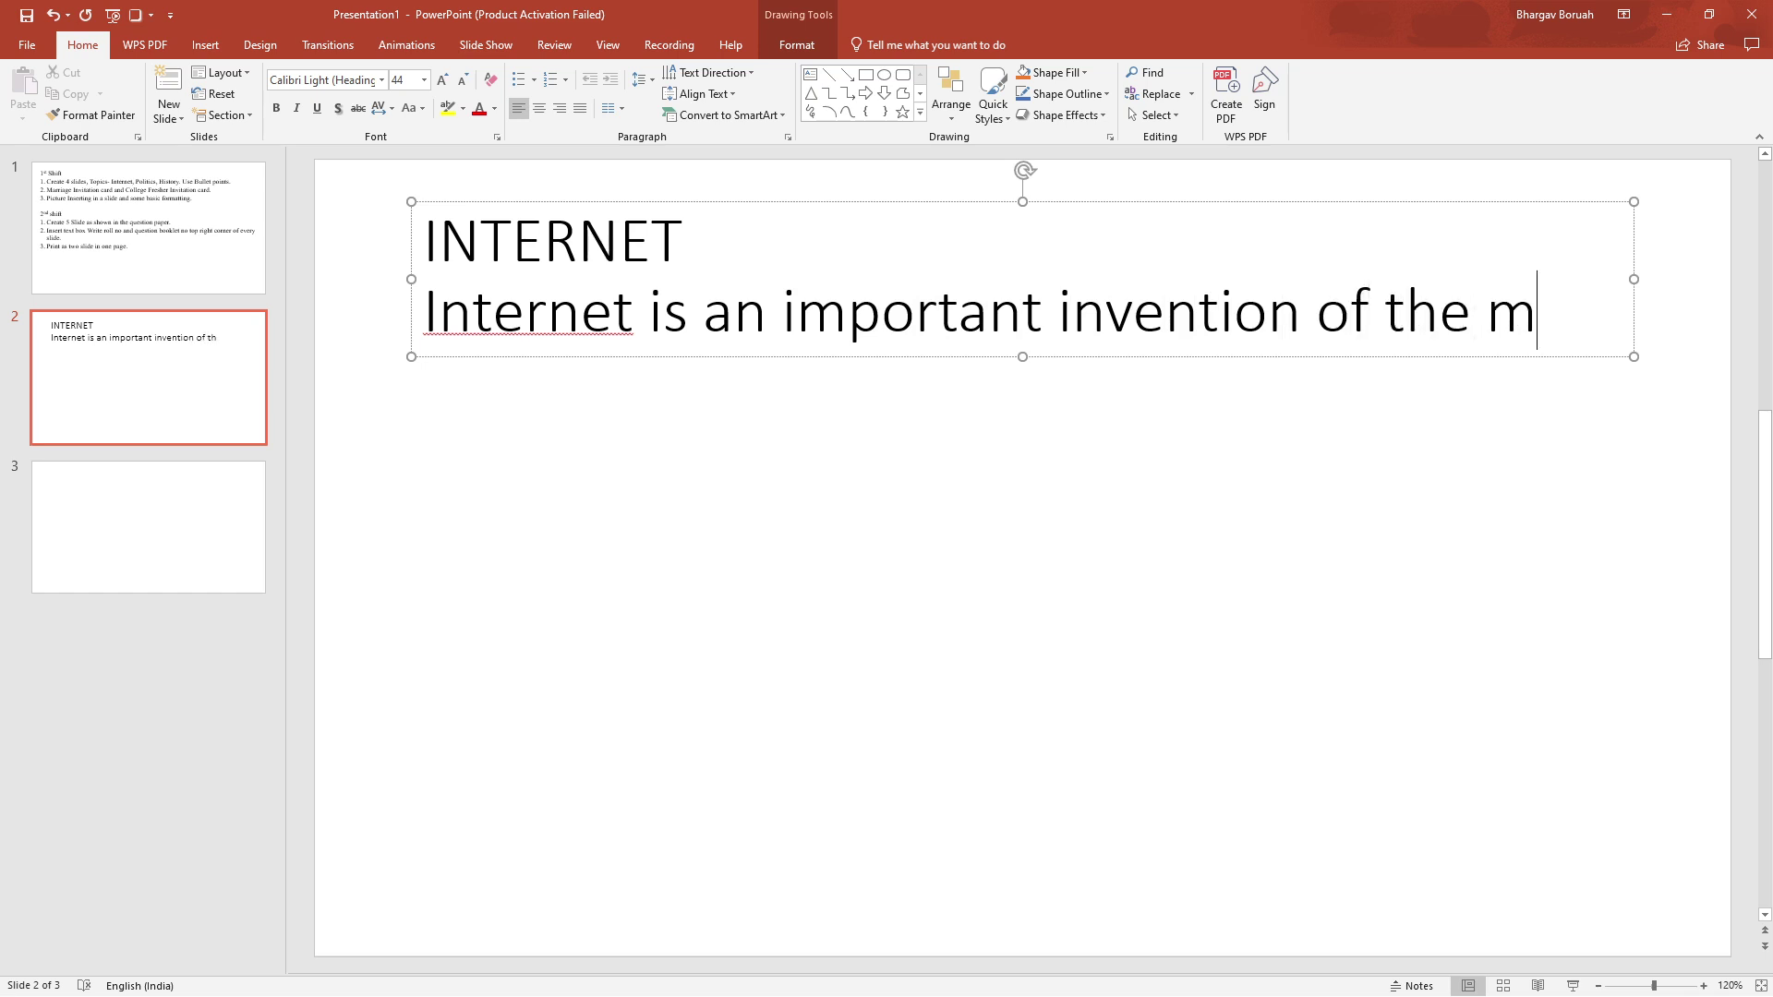
text(odern era.)
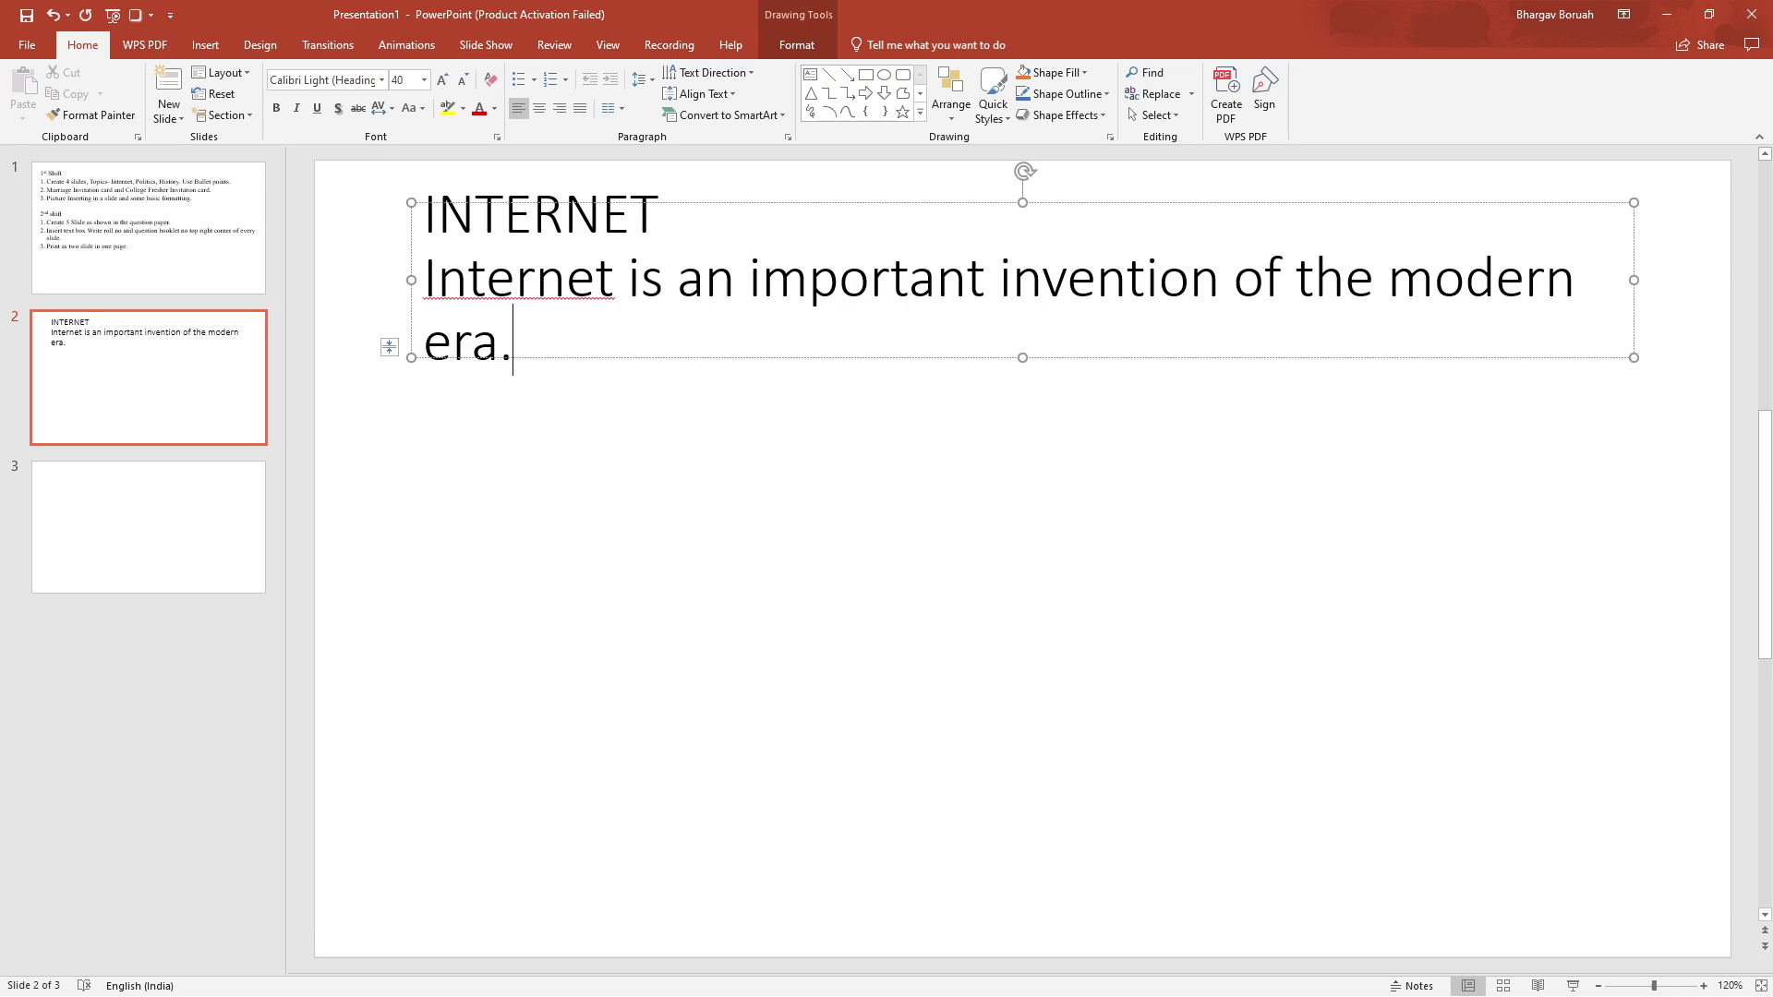
key(Return)
text(Th)
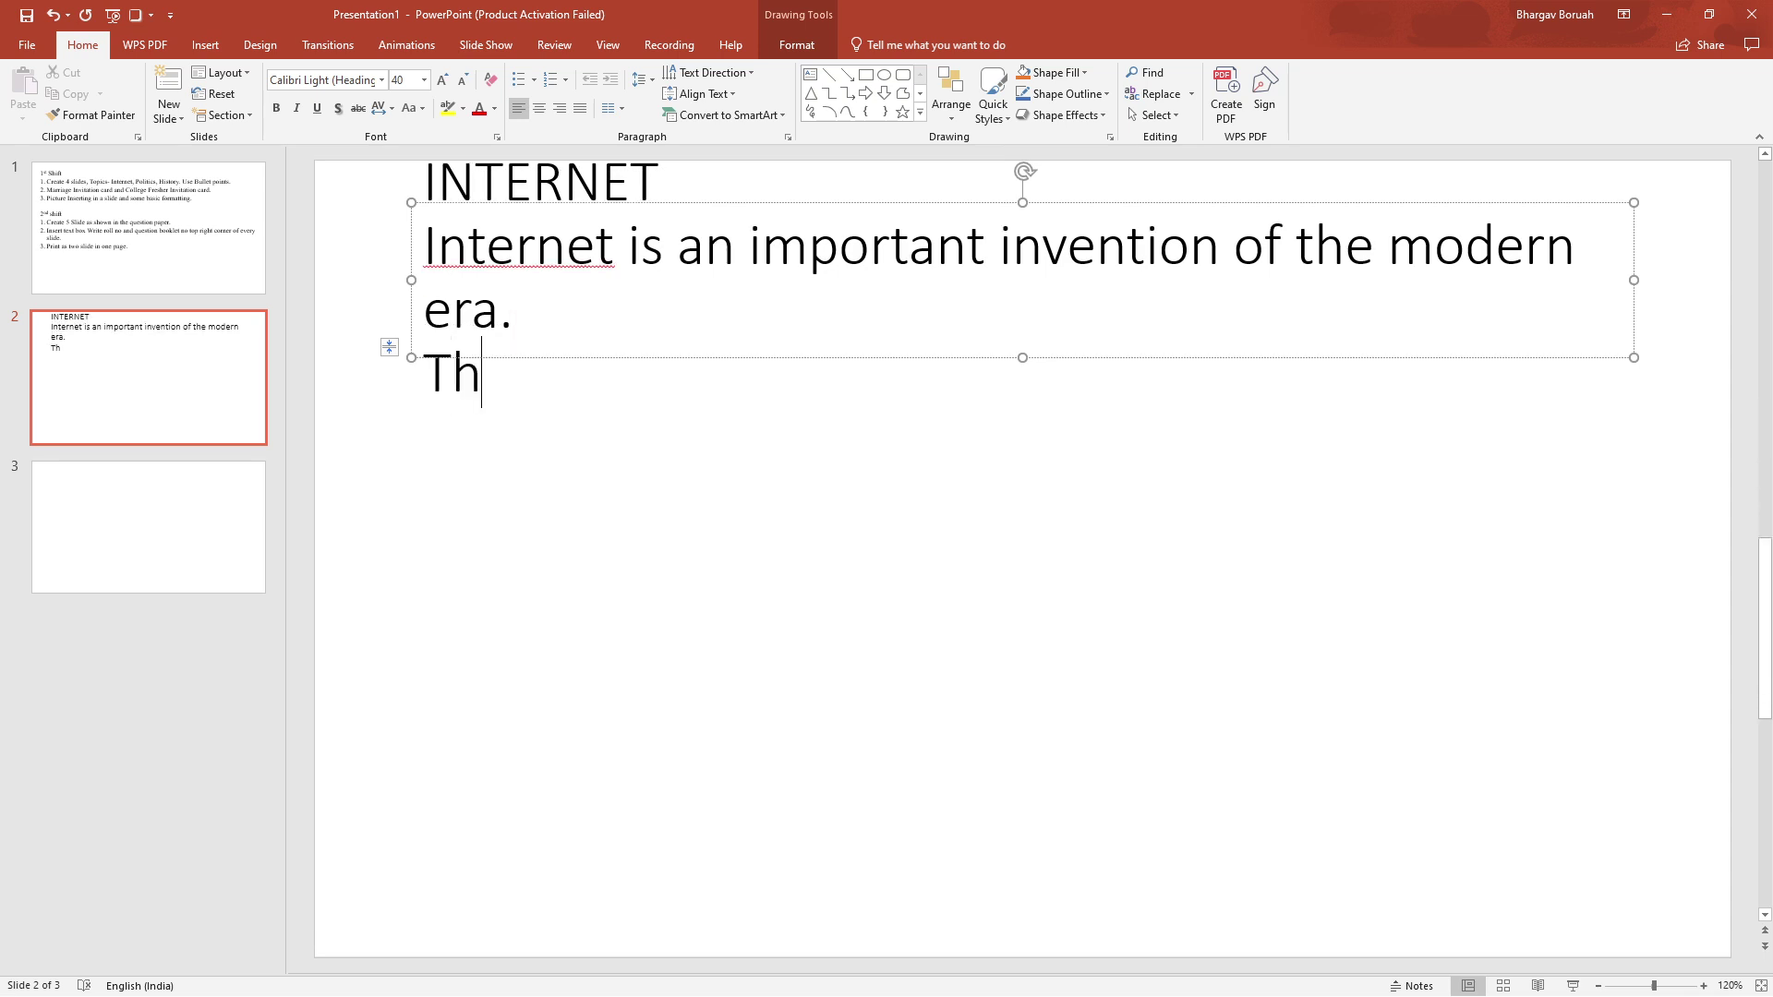
text(e Internet)
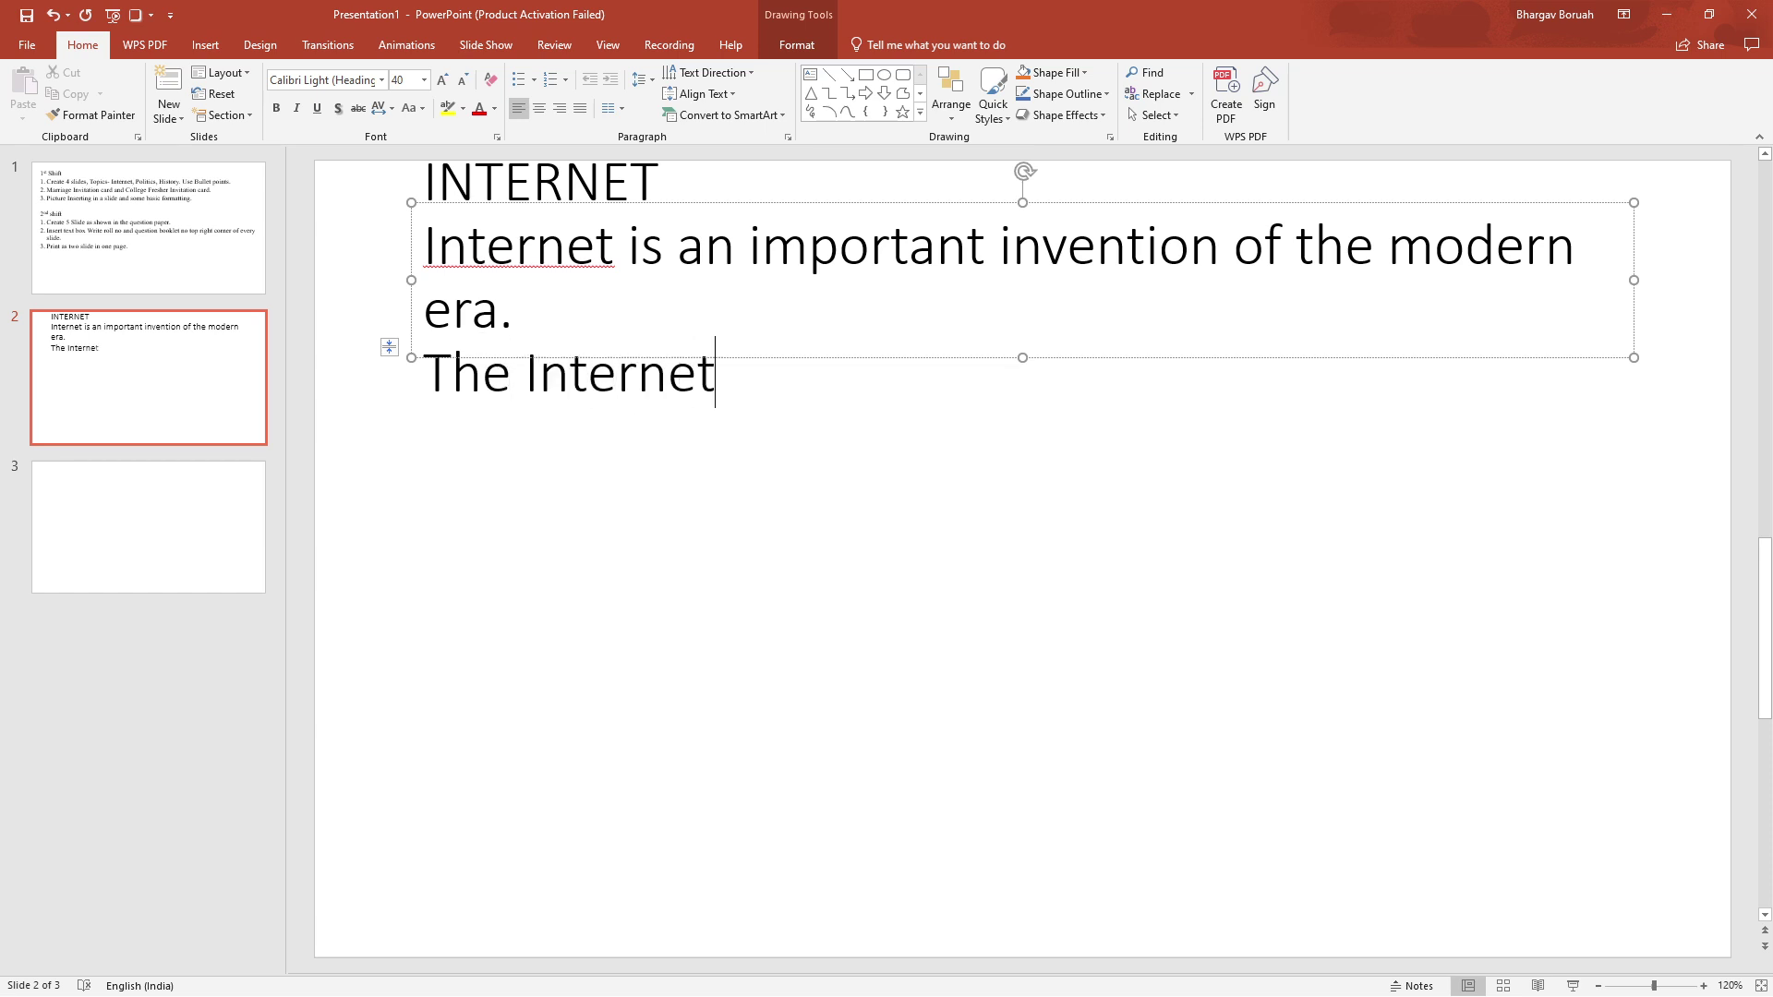
text( is a hu)
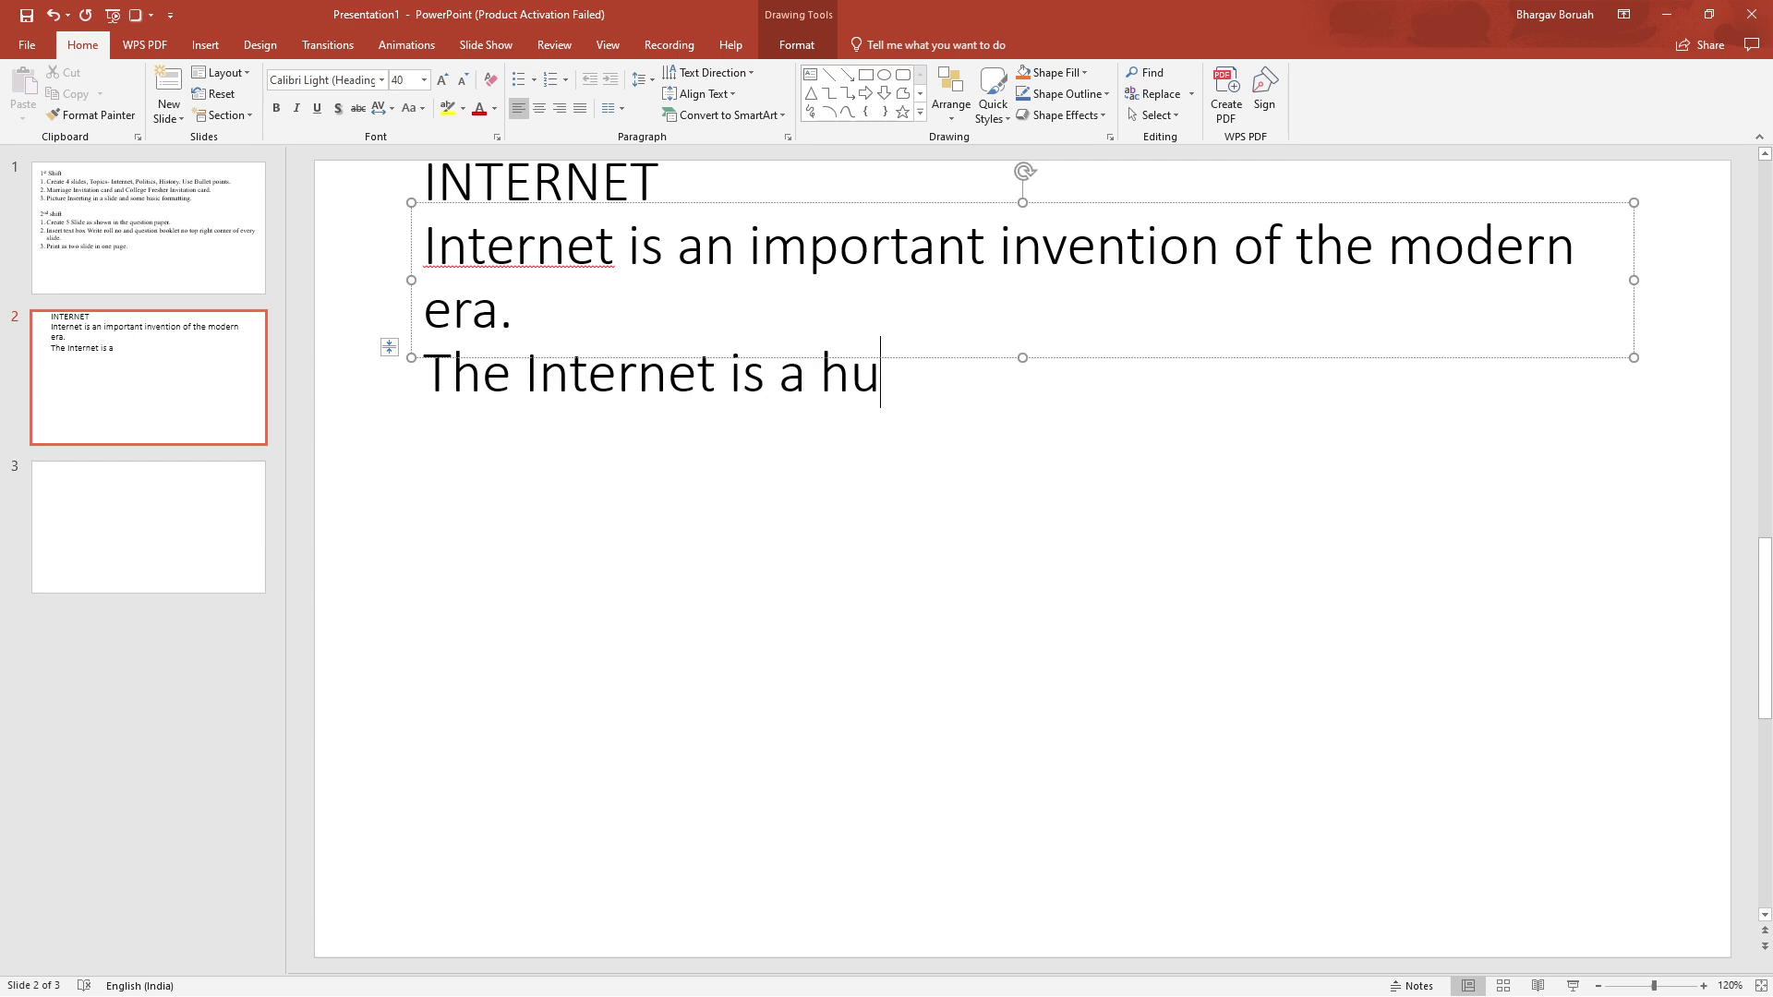
text(ge sto)
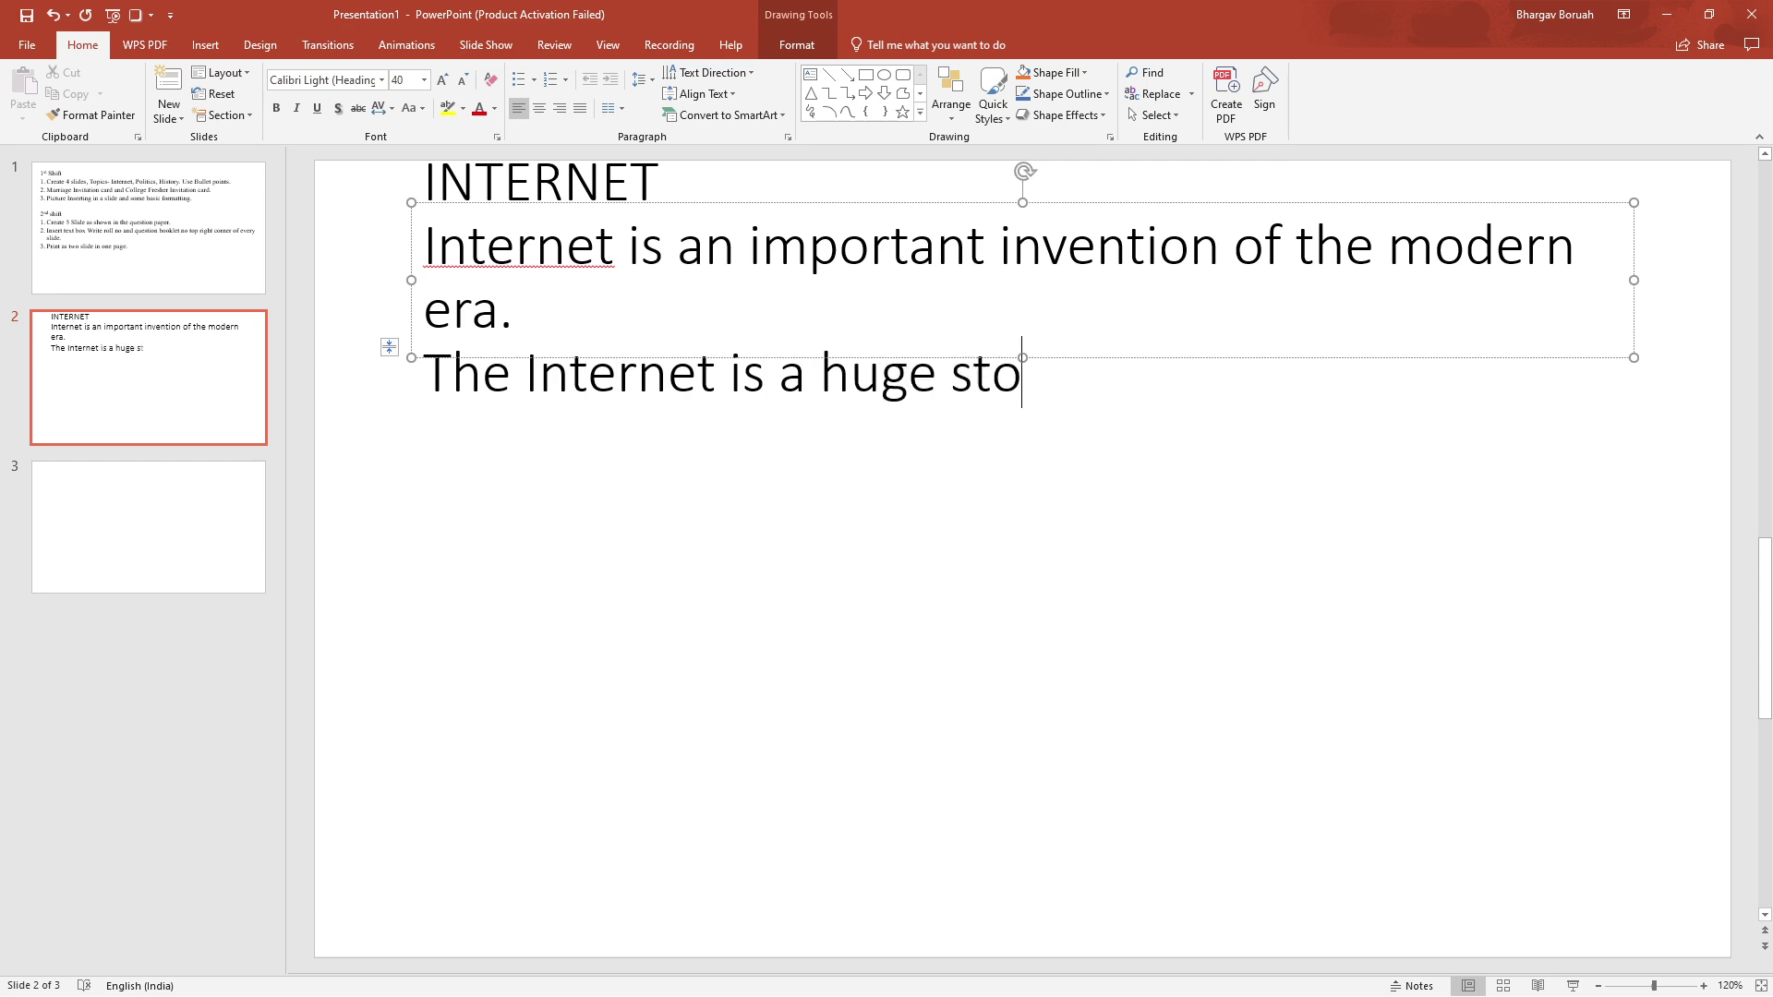
text(re hous)
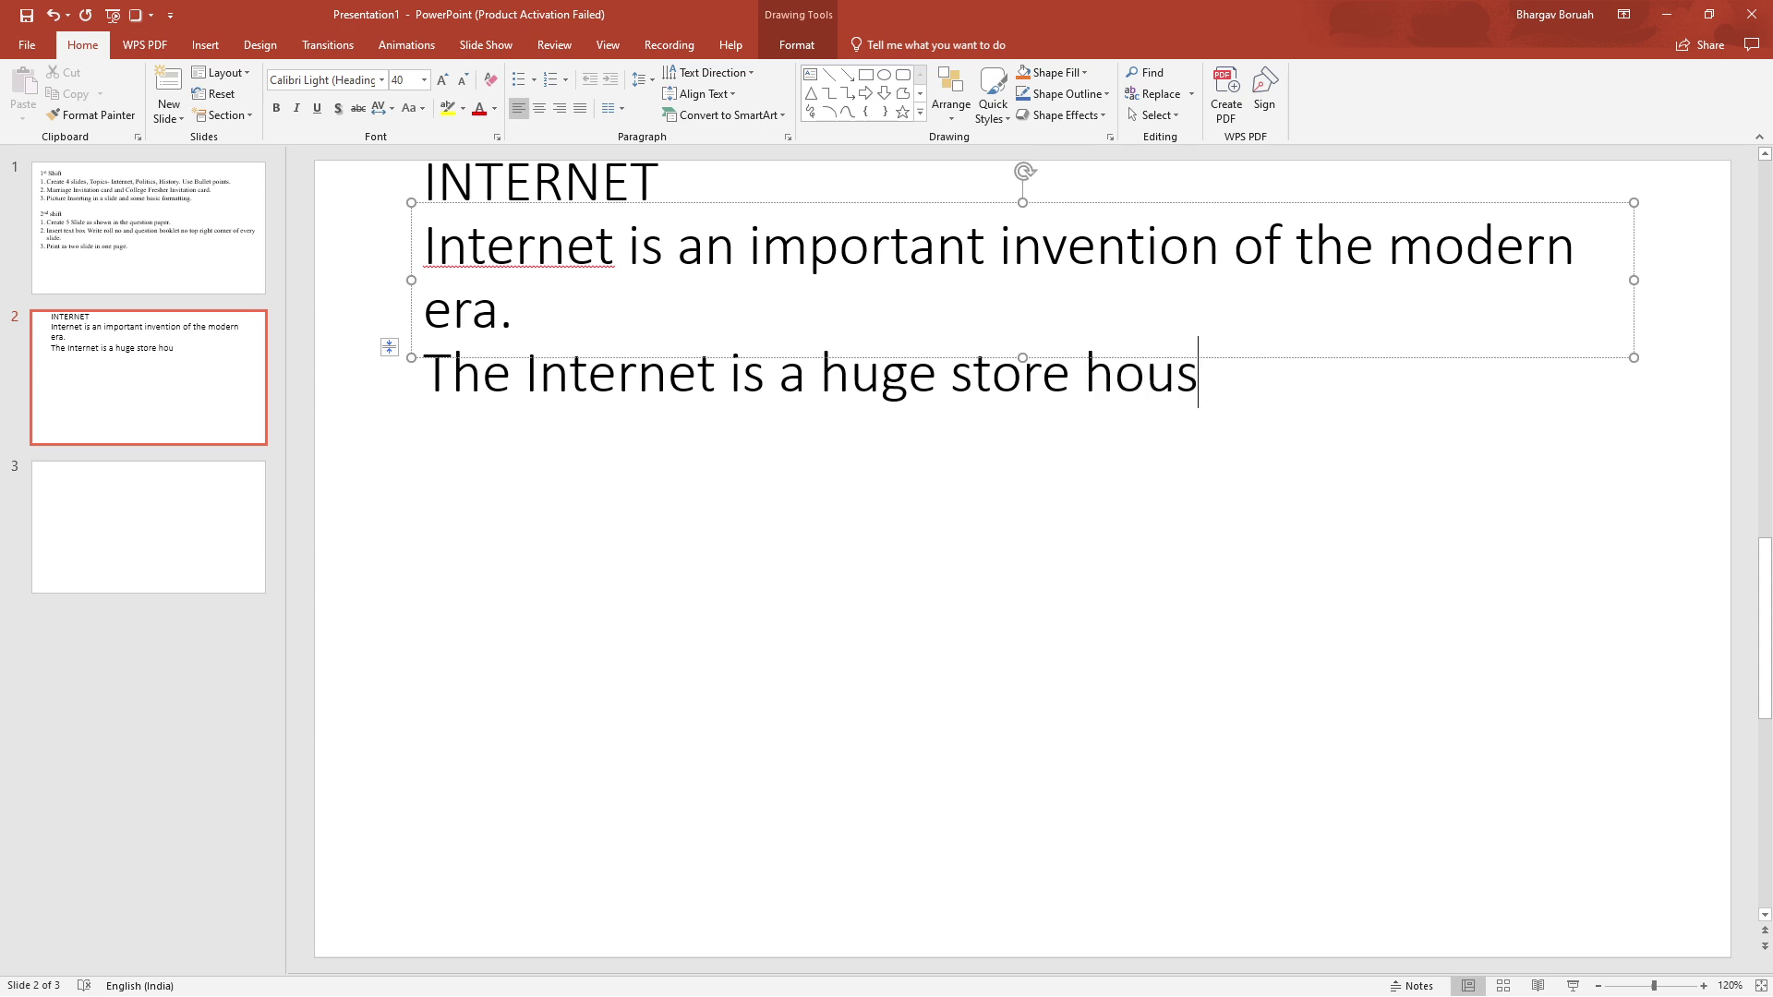
text(e of knowledge.)
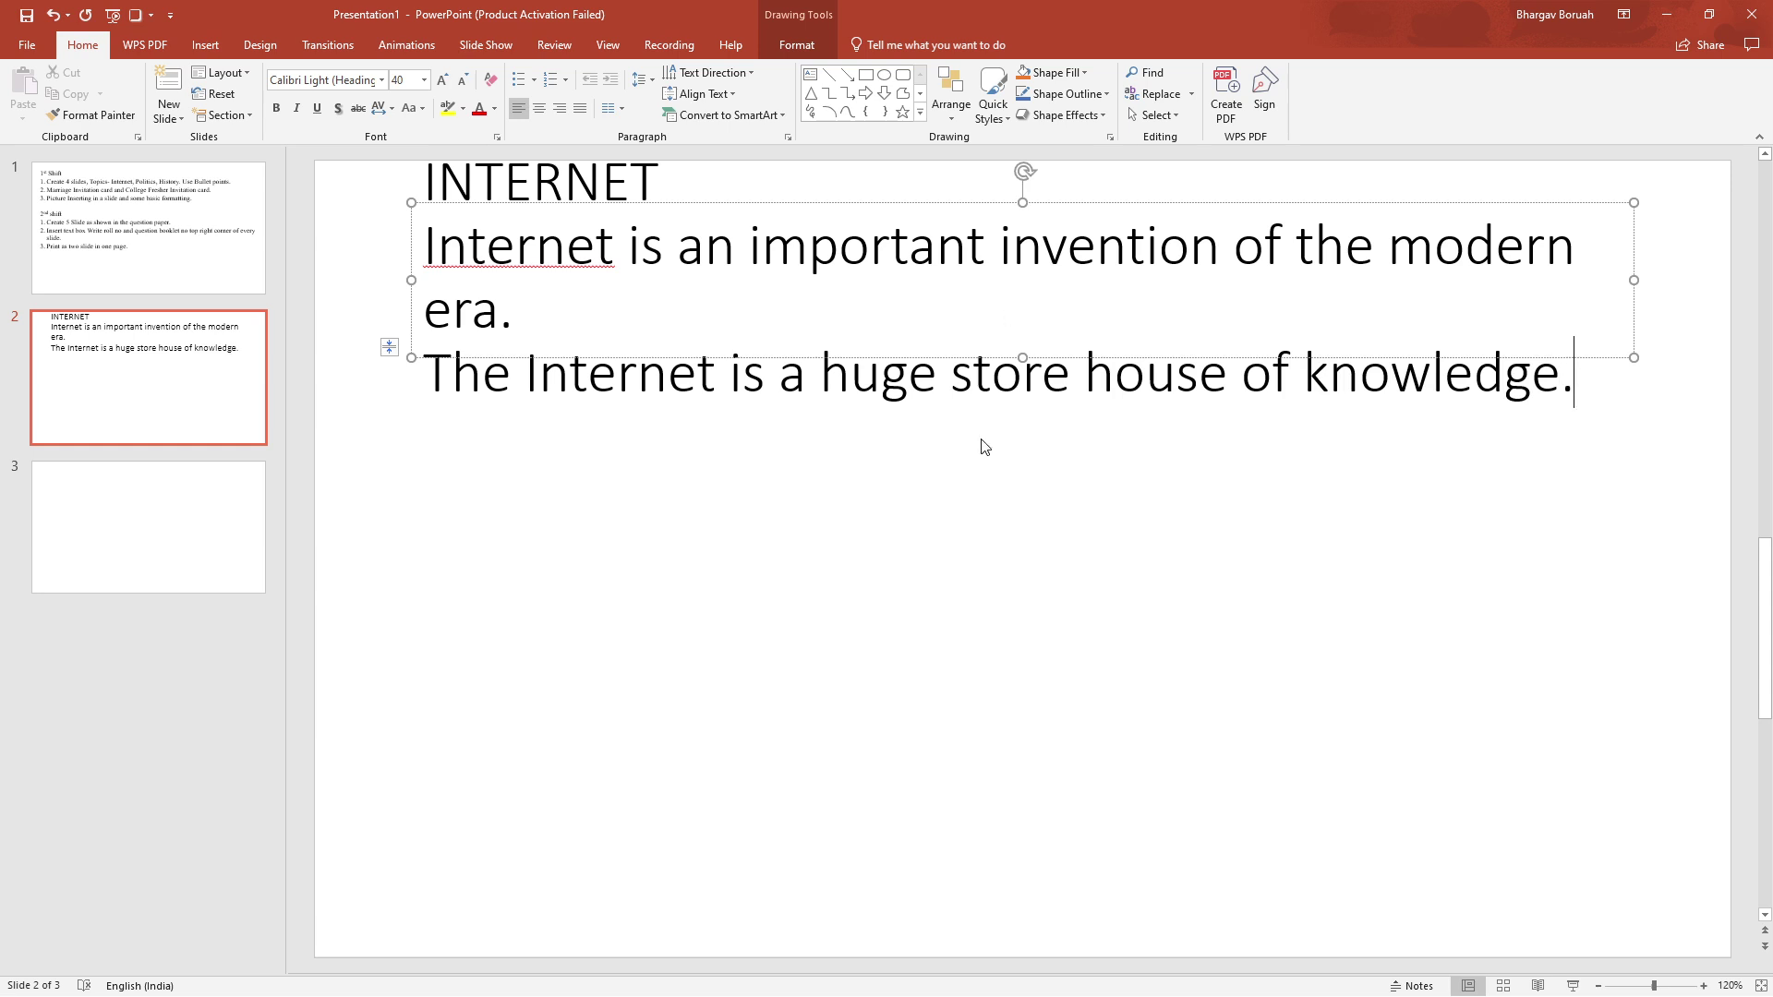
click(1001, 515)
scroll(954, 351, up, 1)
click(239, 231)
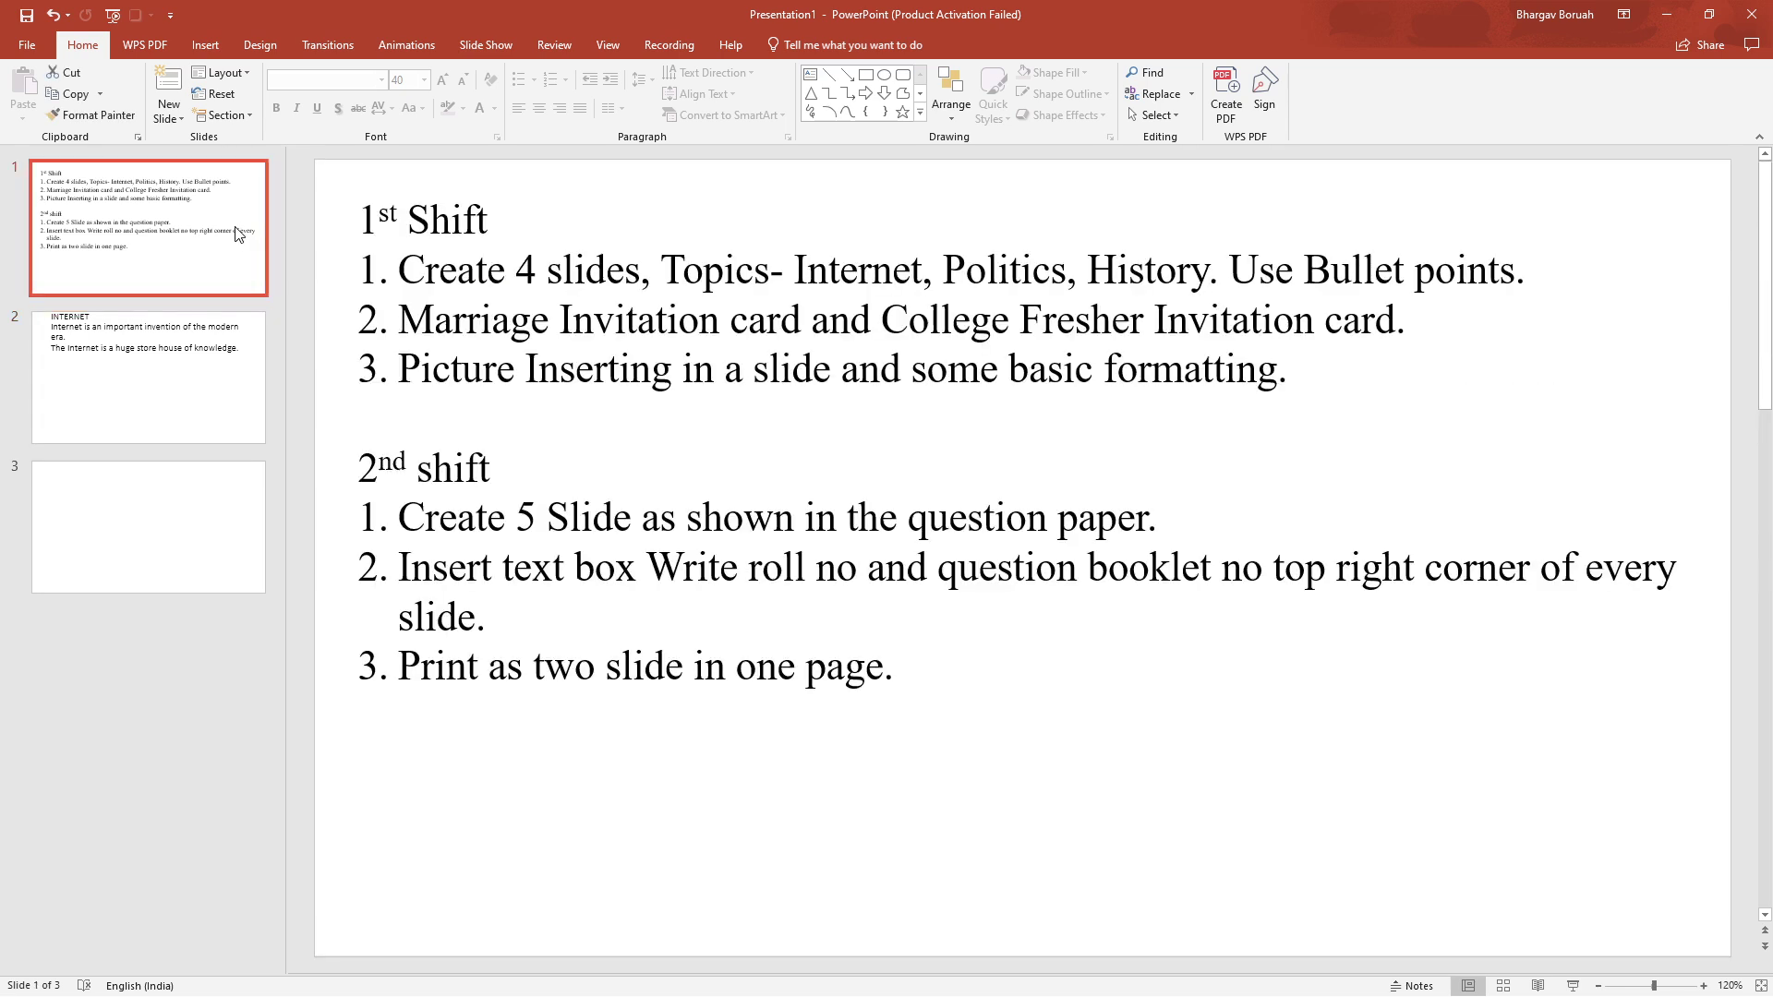
click(198, 395)
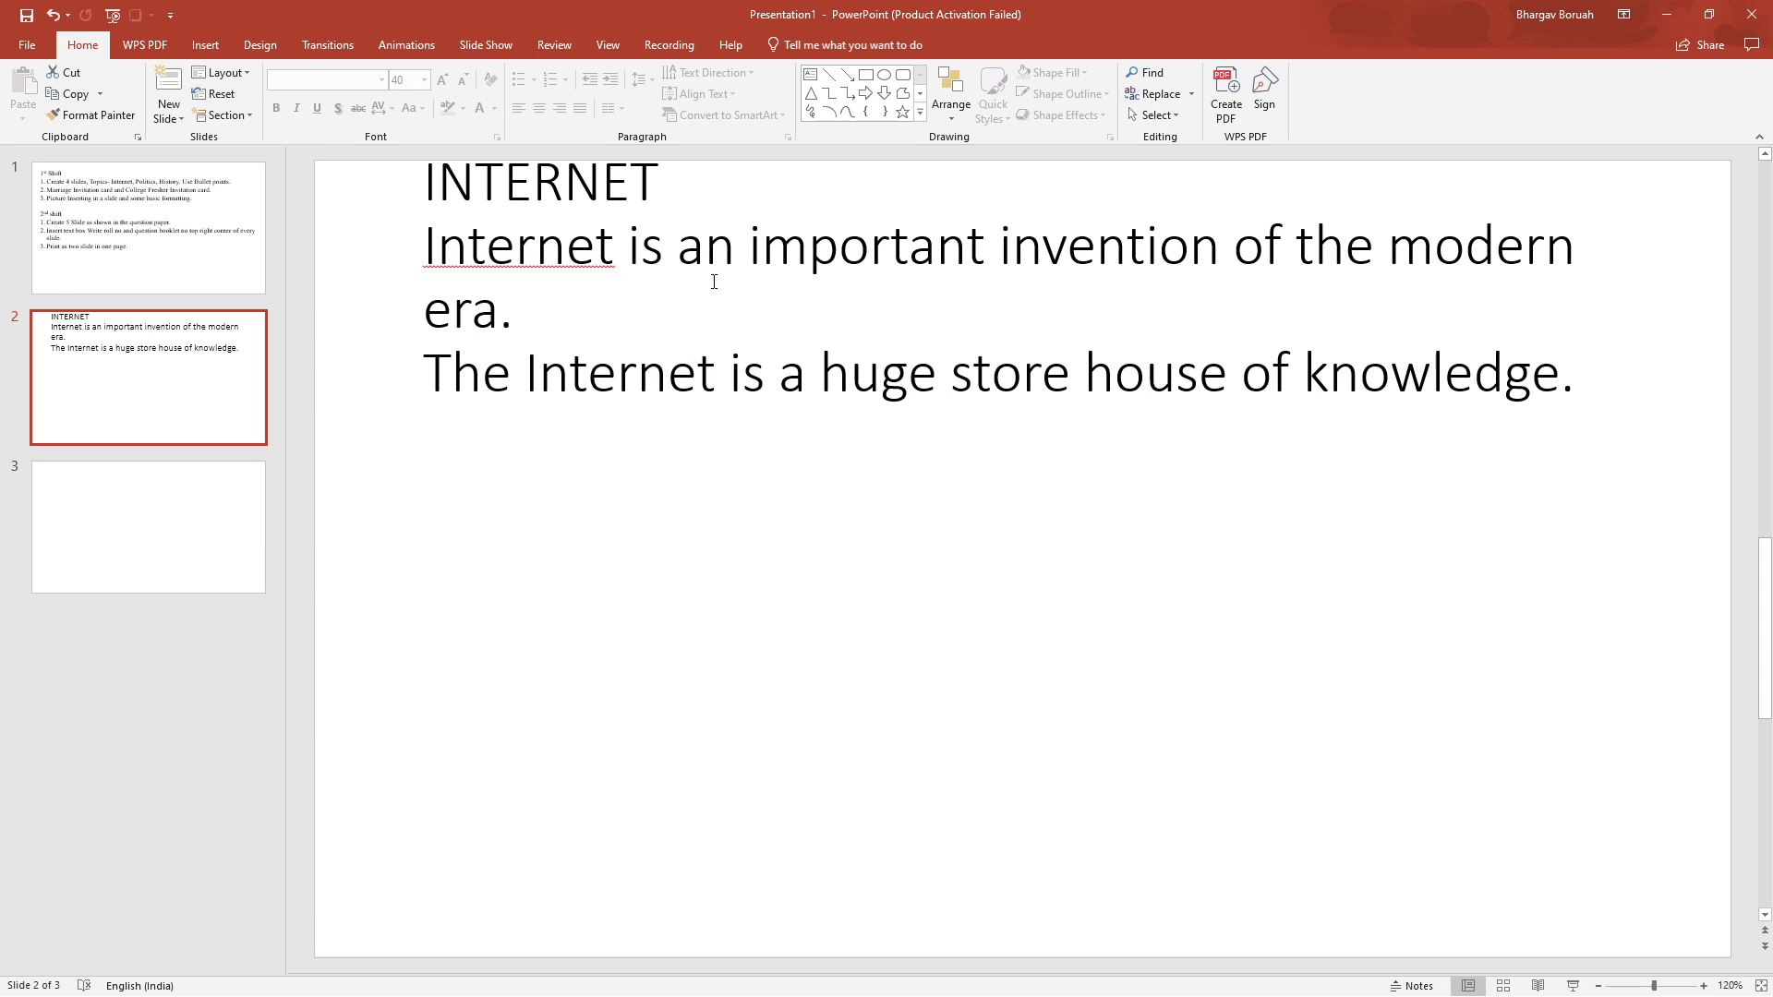
Step: Nudge the Internet text box slightly lower and right, then select its two sentences
scroll(713, 281, up, 1)
click(687, 291)
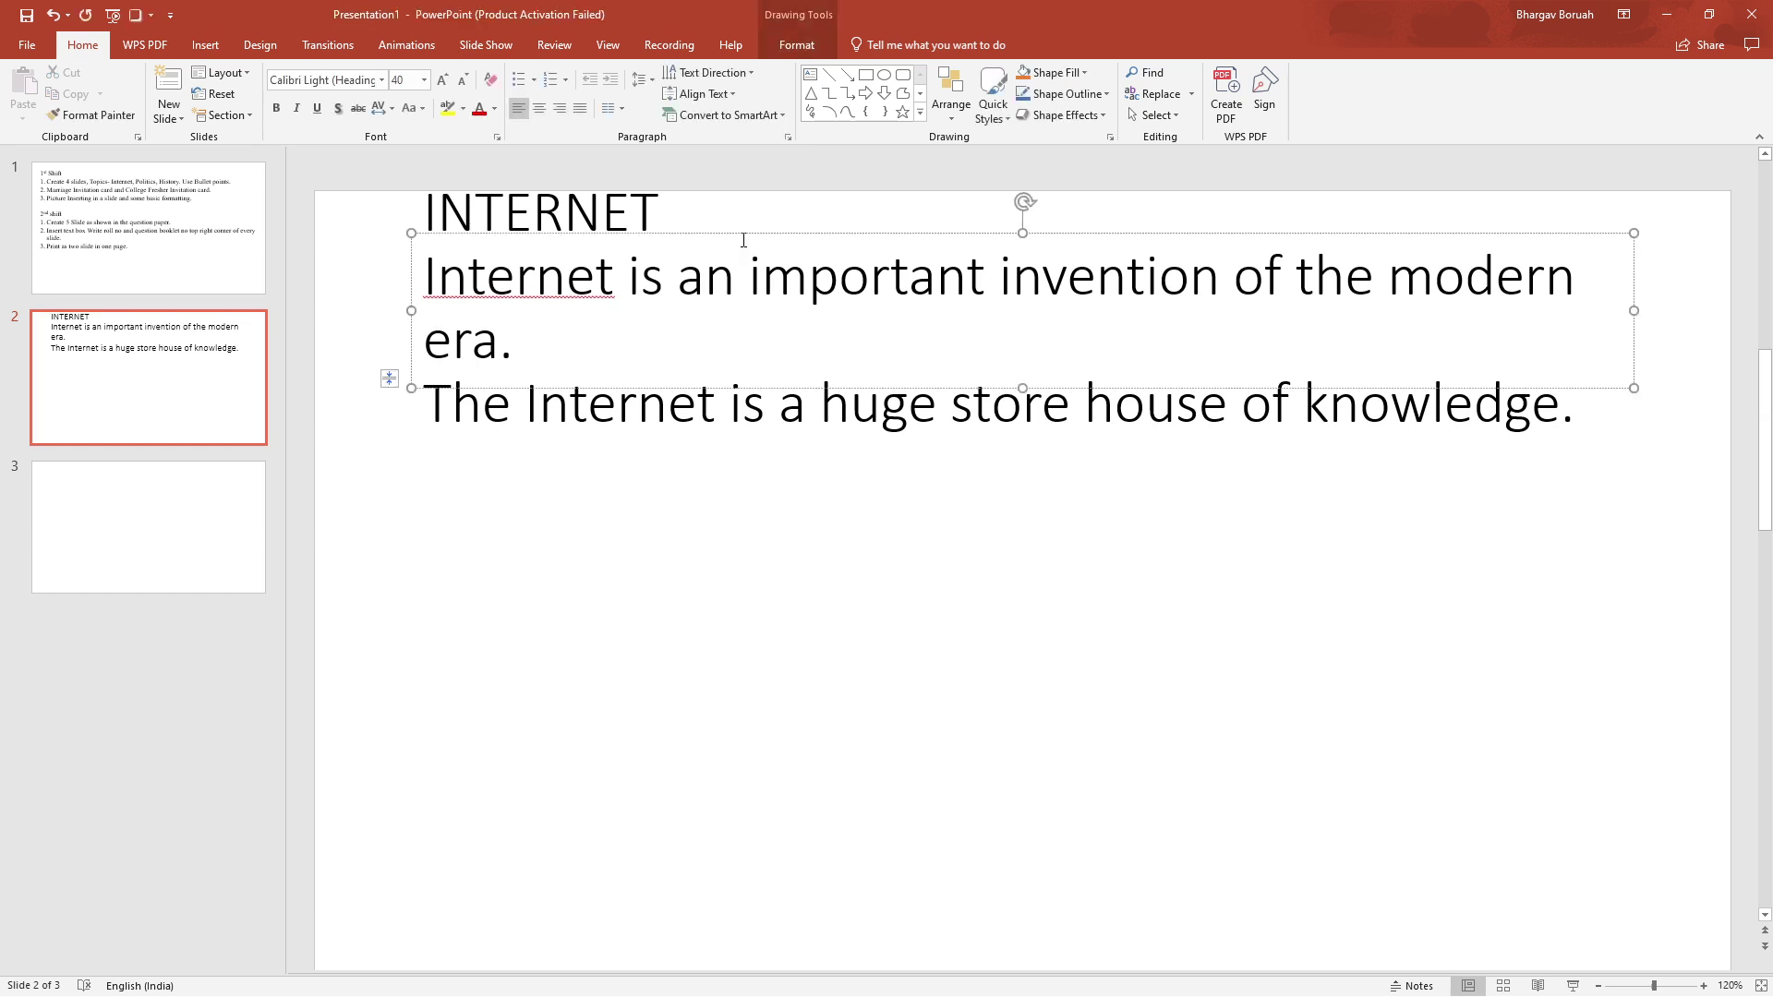
mouse_move(744, 234)
mouse_down()
mouse_move(742, 311)
mouse_move(726, 269)
mouse_up()
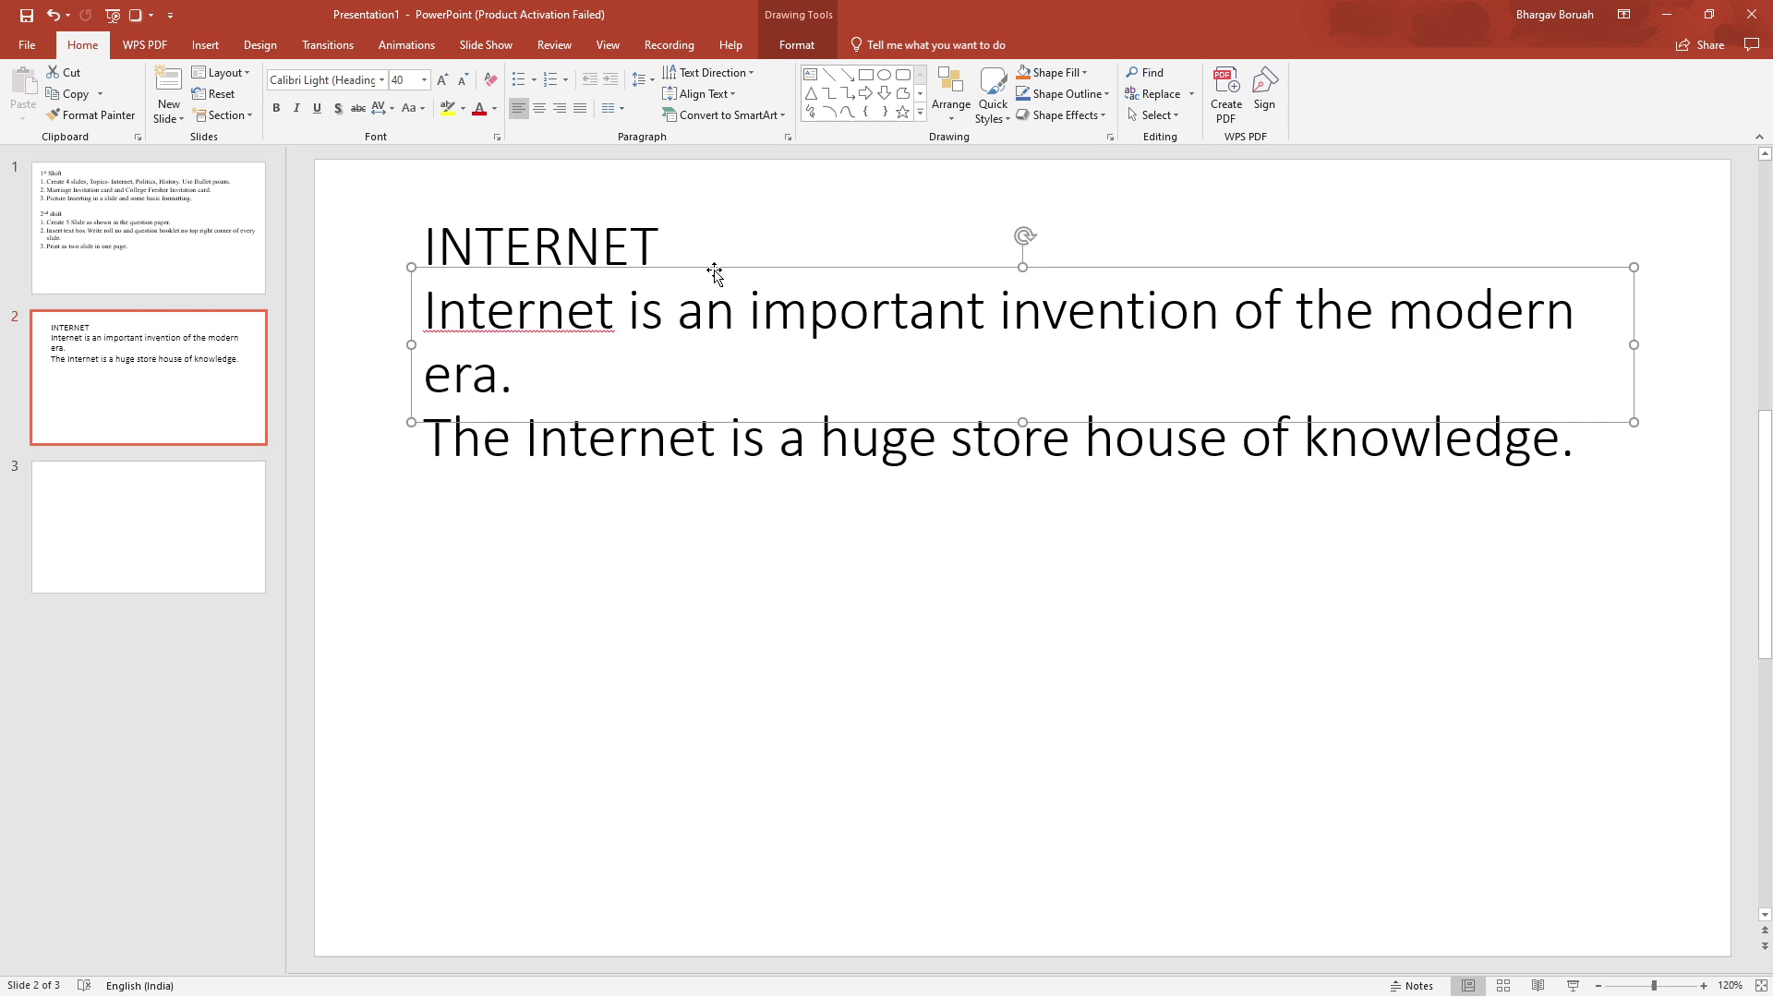
mouse_move(714, 272)
mouse_down()
mouse_move(713, 453)
mouse_move(728, 254)
mouse_up()
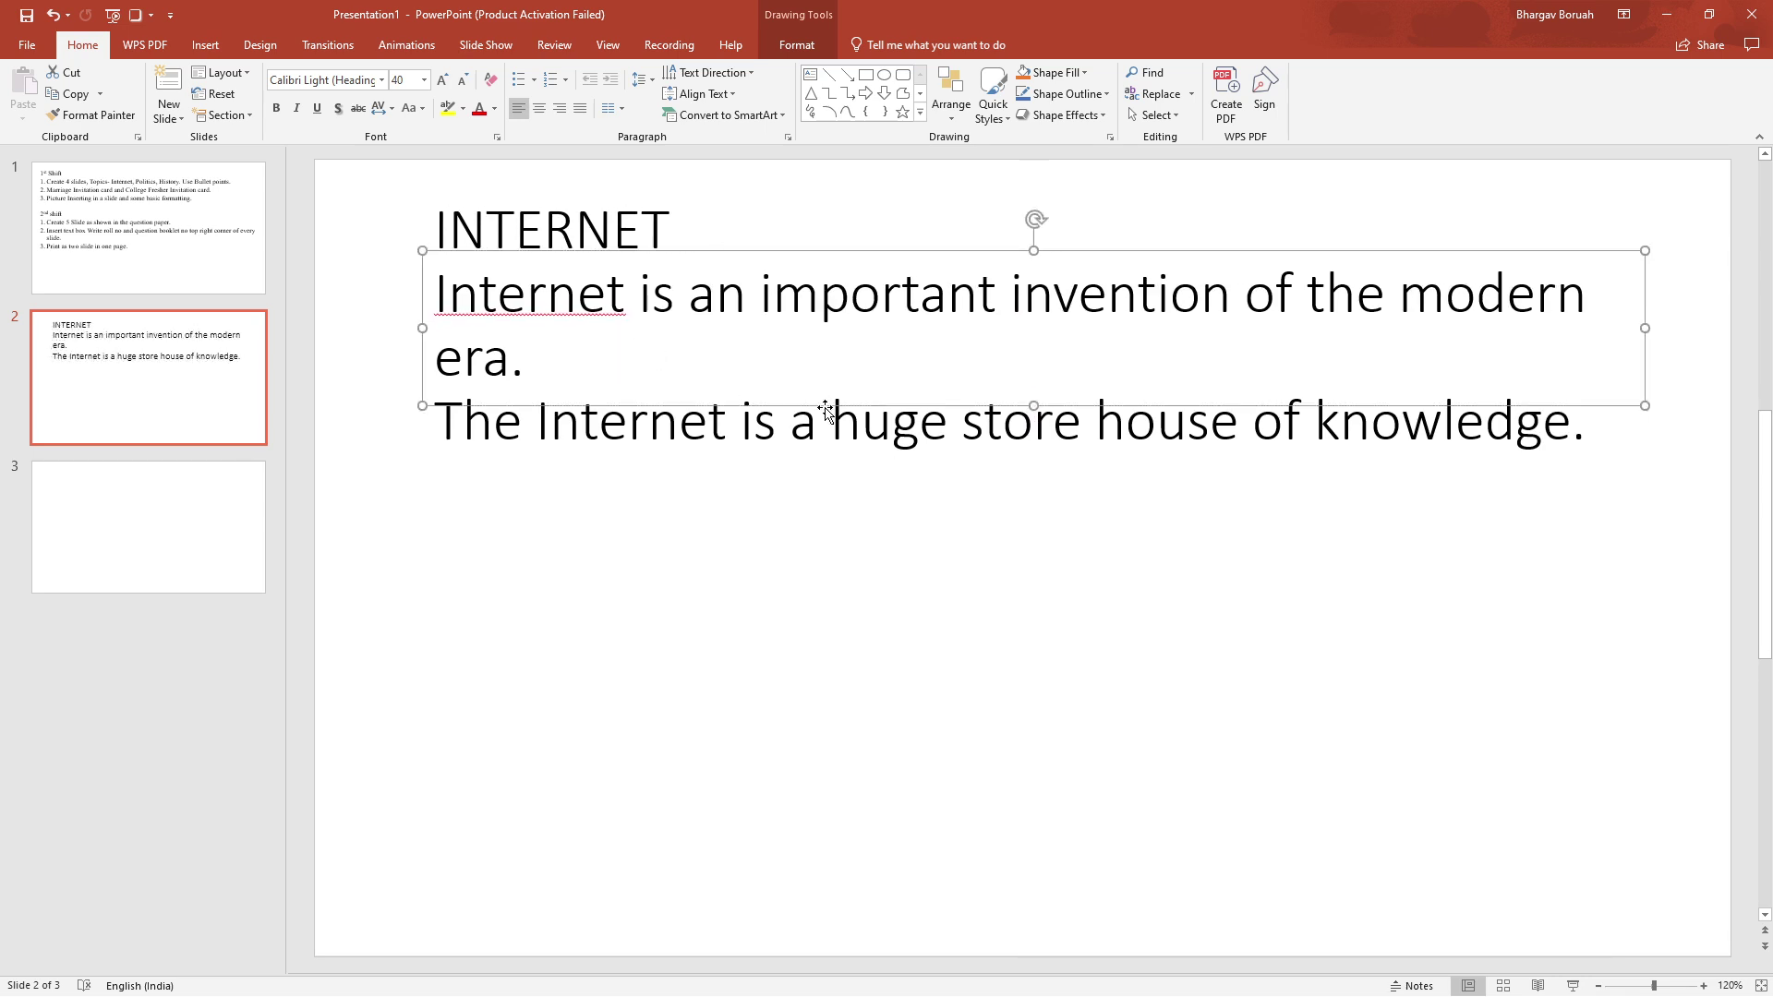
click(525, 296)
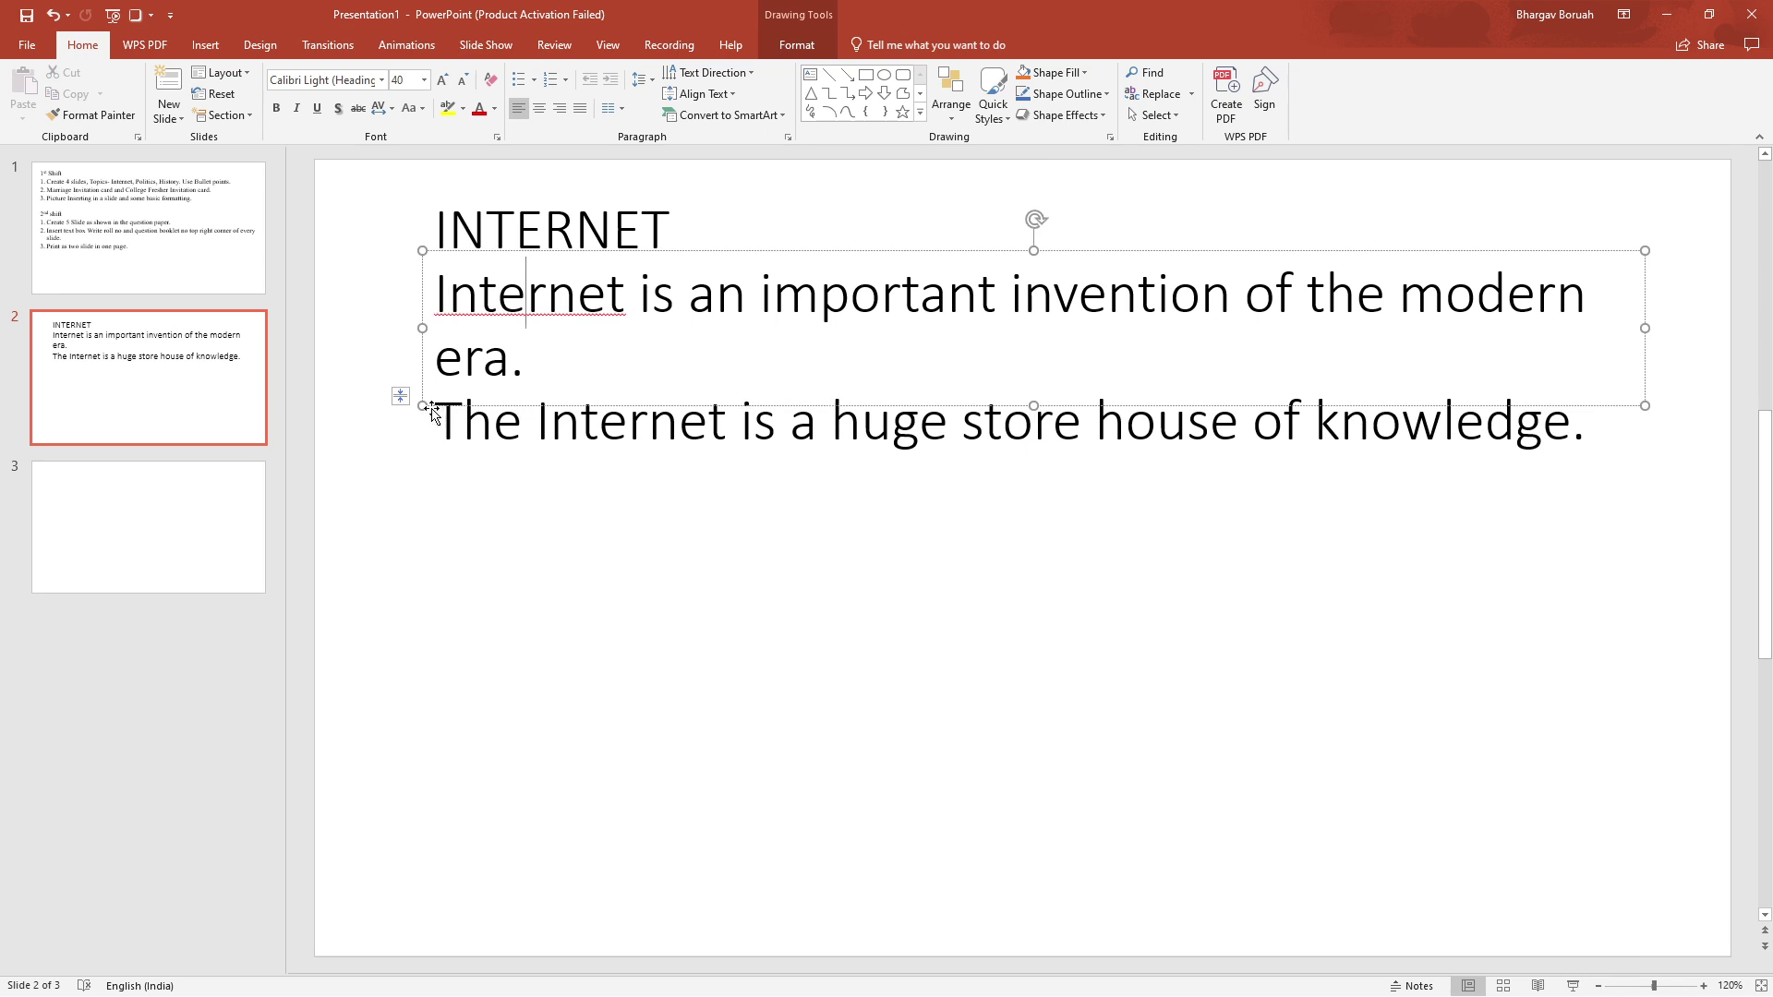
drag(435, 294, 1639, 443)
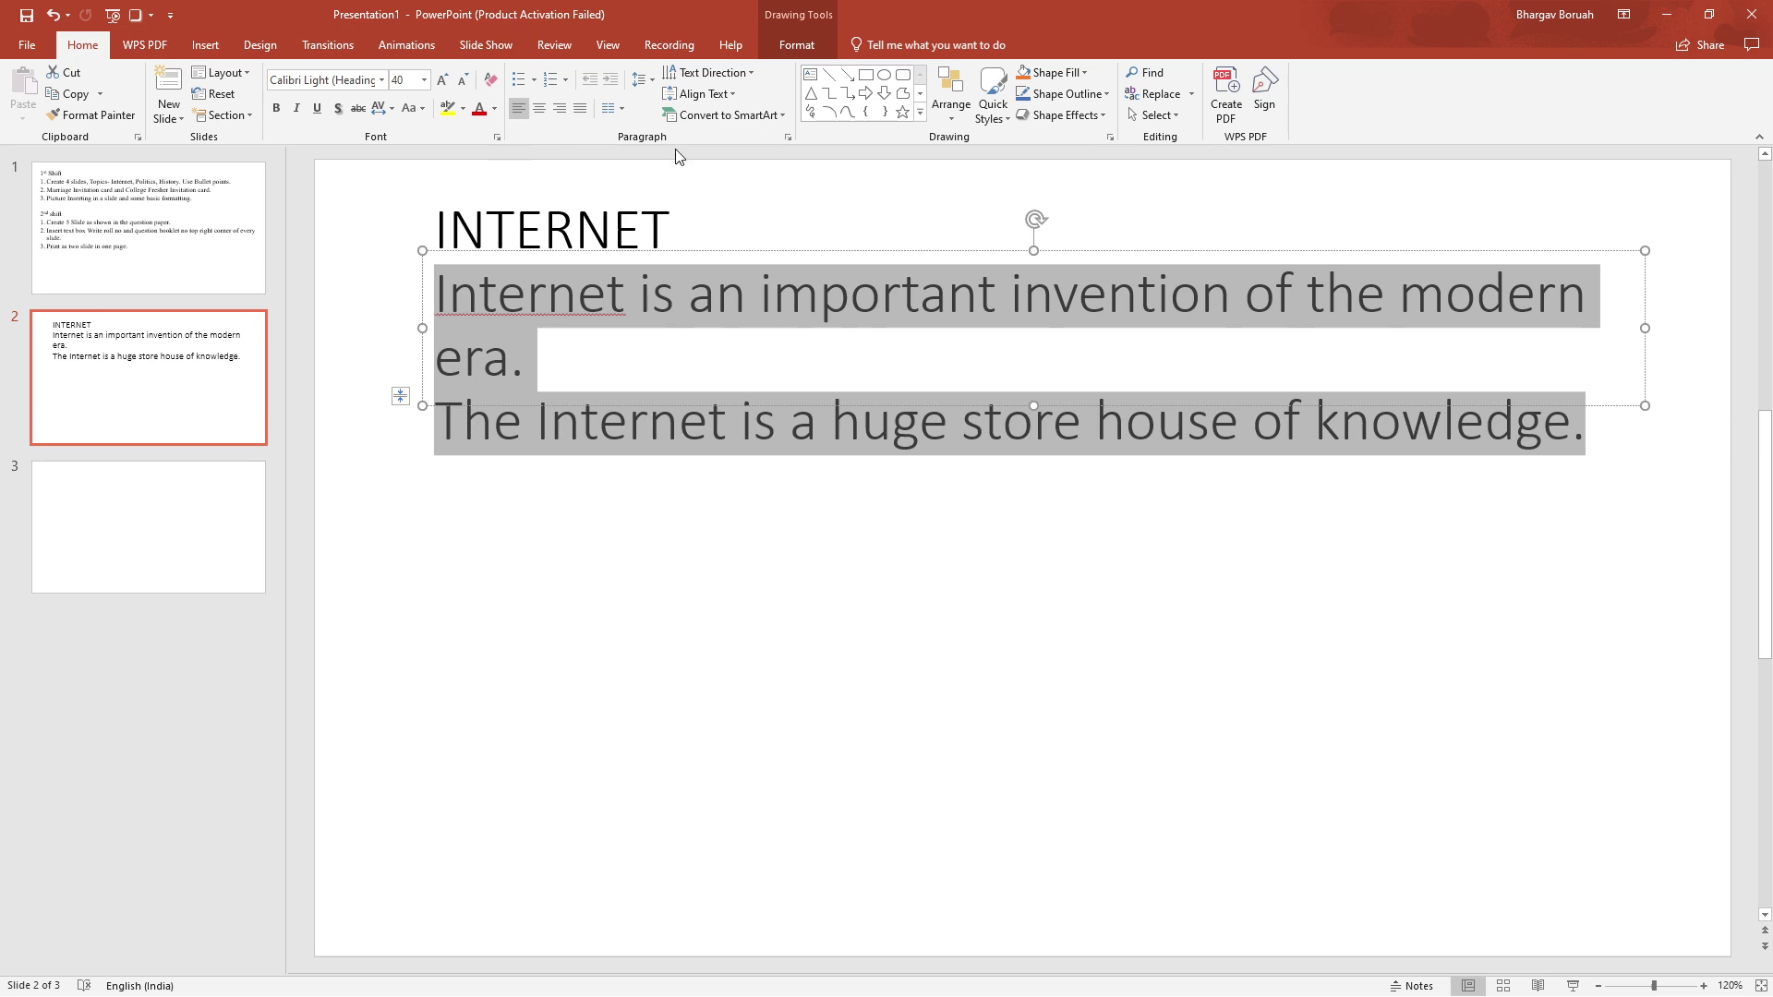
Step: Preview numbering styles and Hollow Square Bullets on the sentences without applying any
click(566, 80)
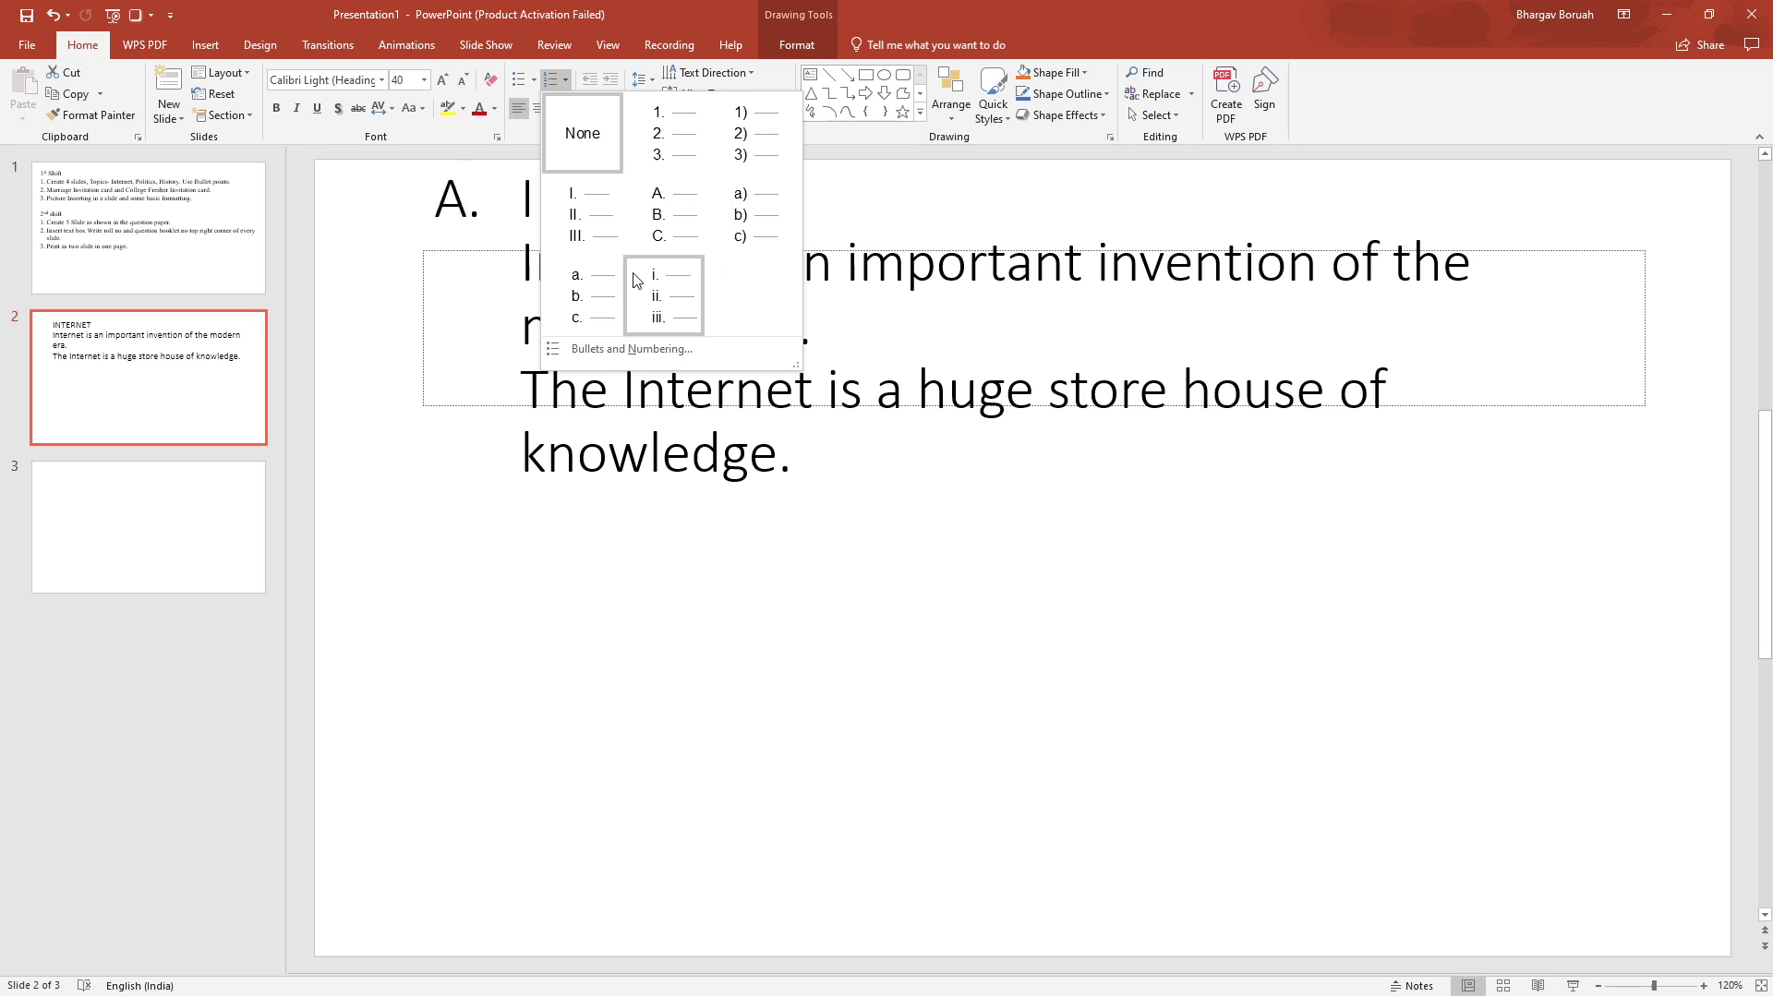
click(536, 84)
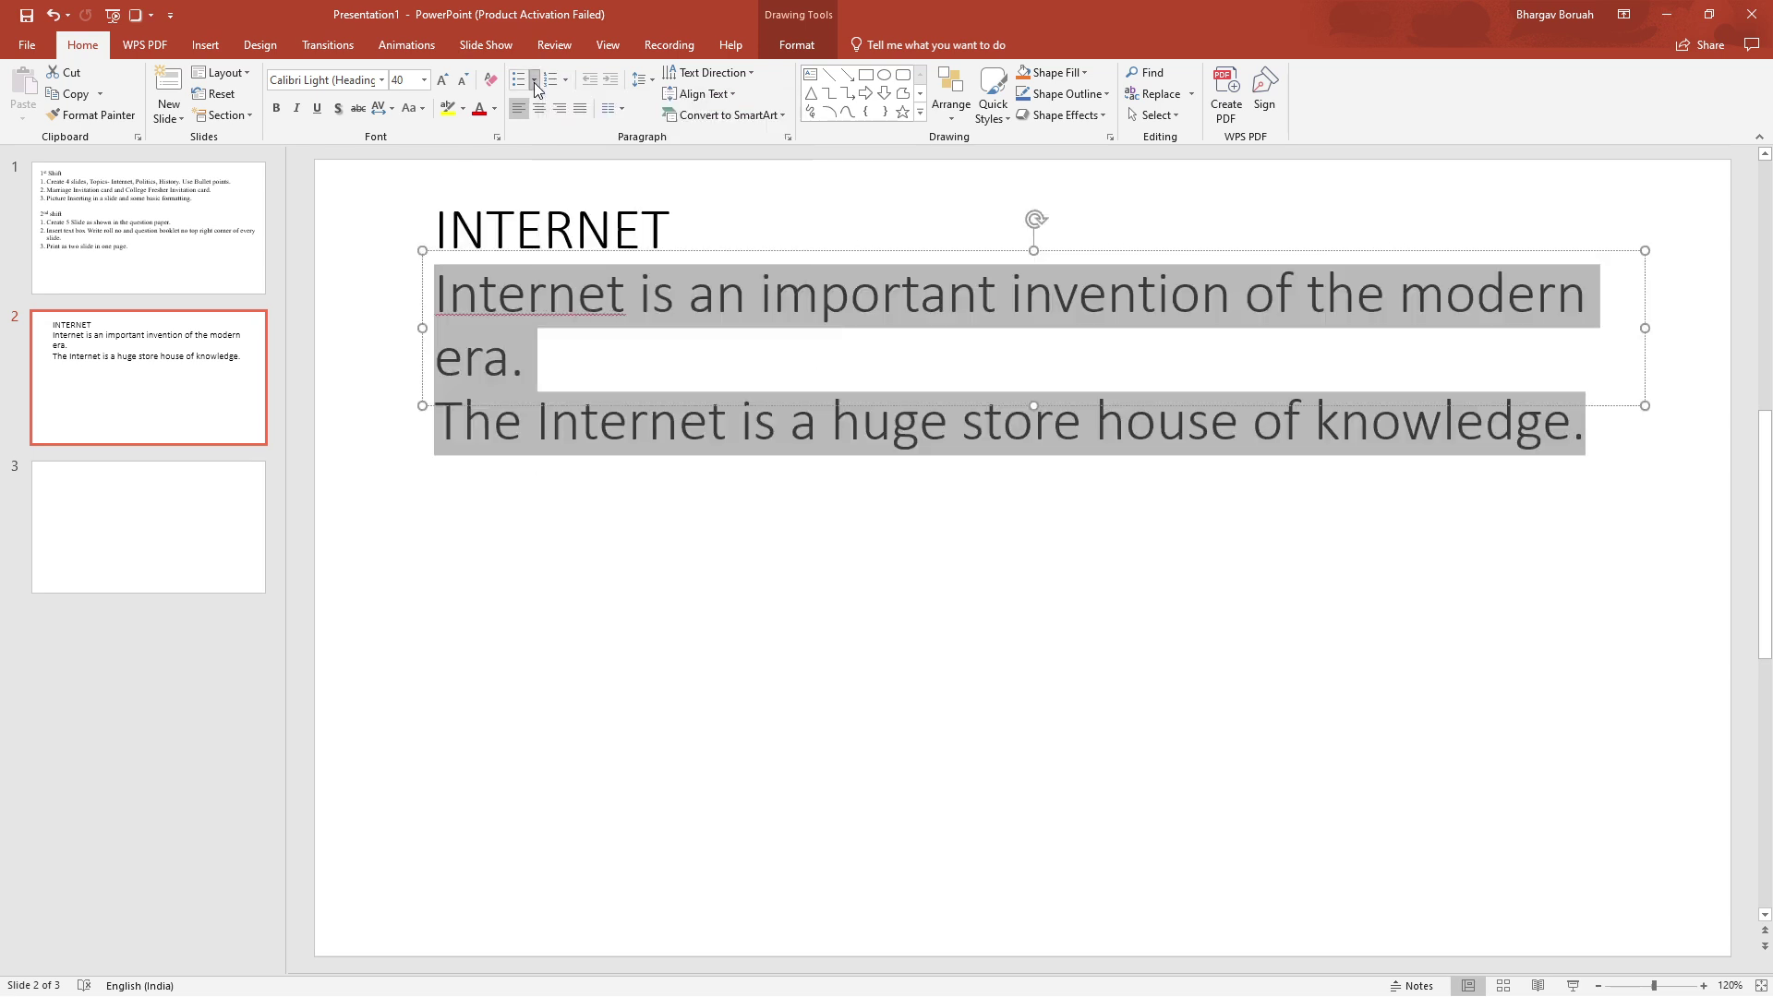
click(535, 81)
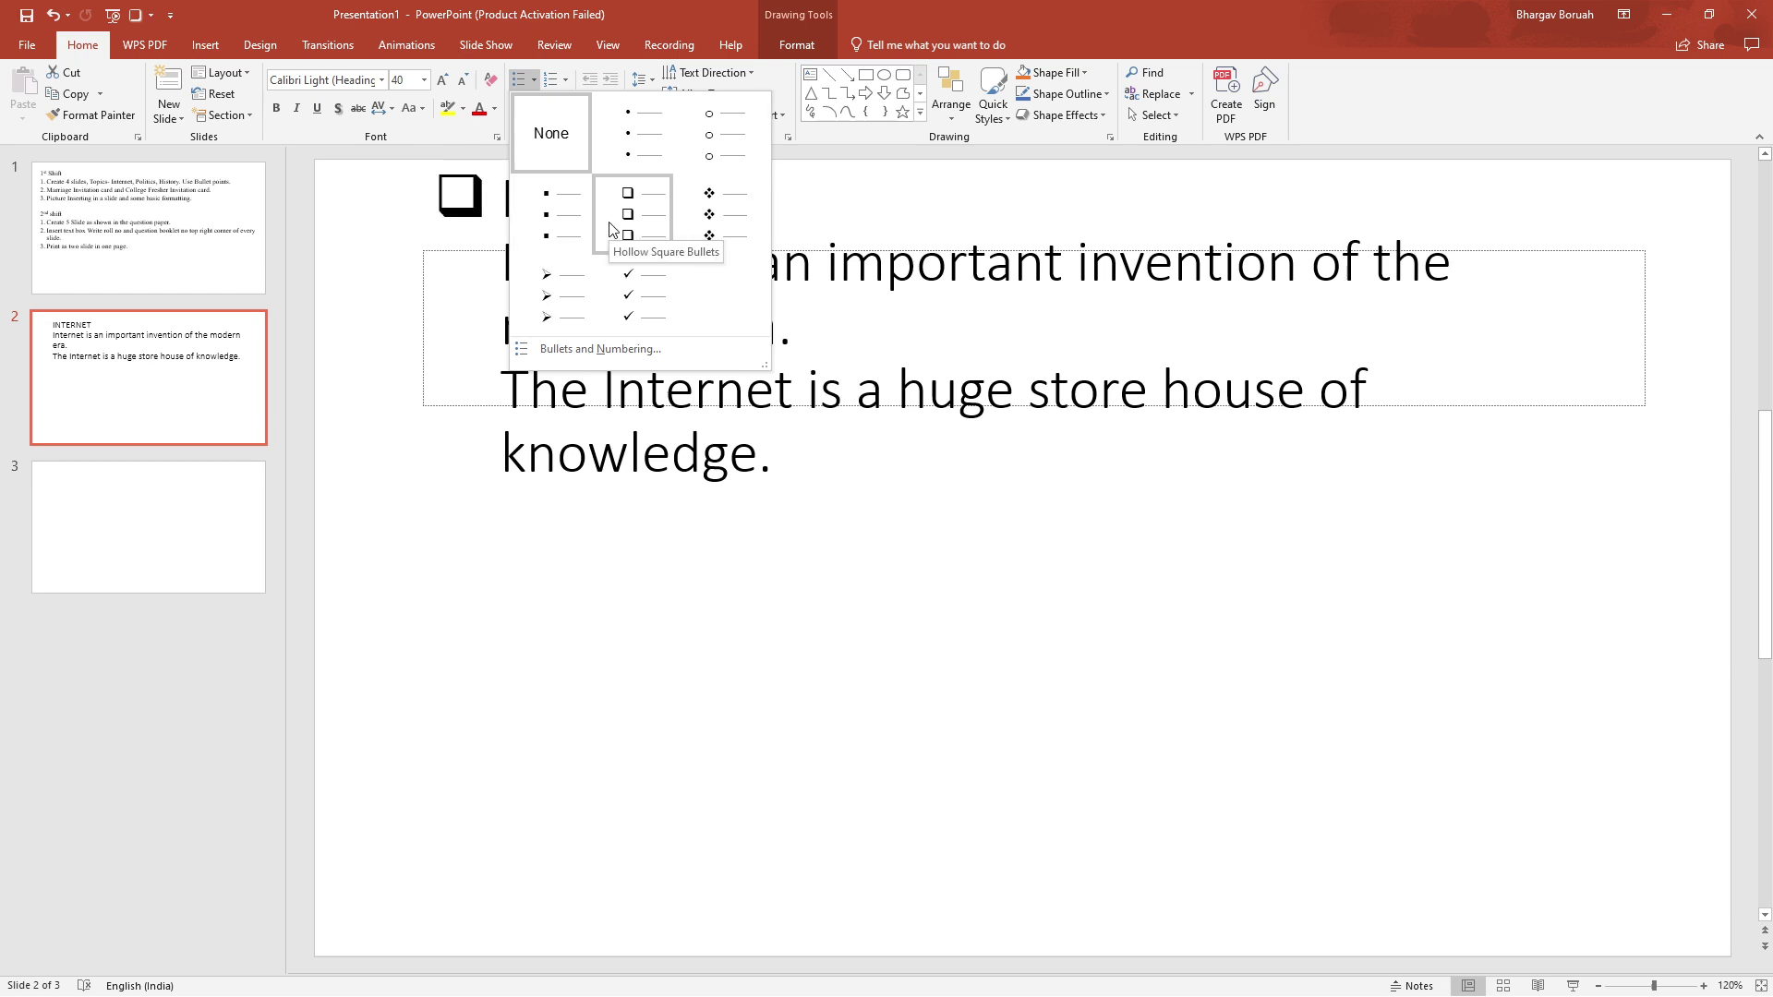
click(795, 460)
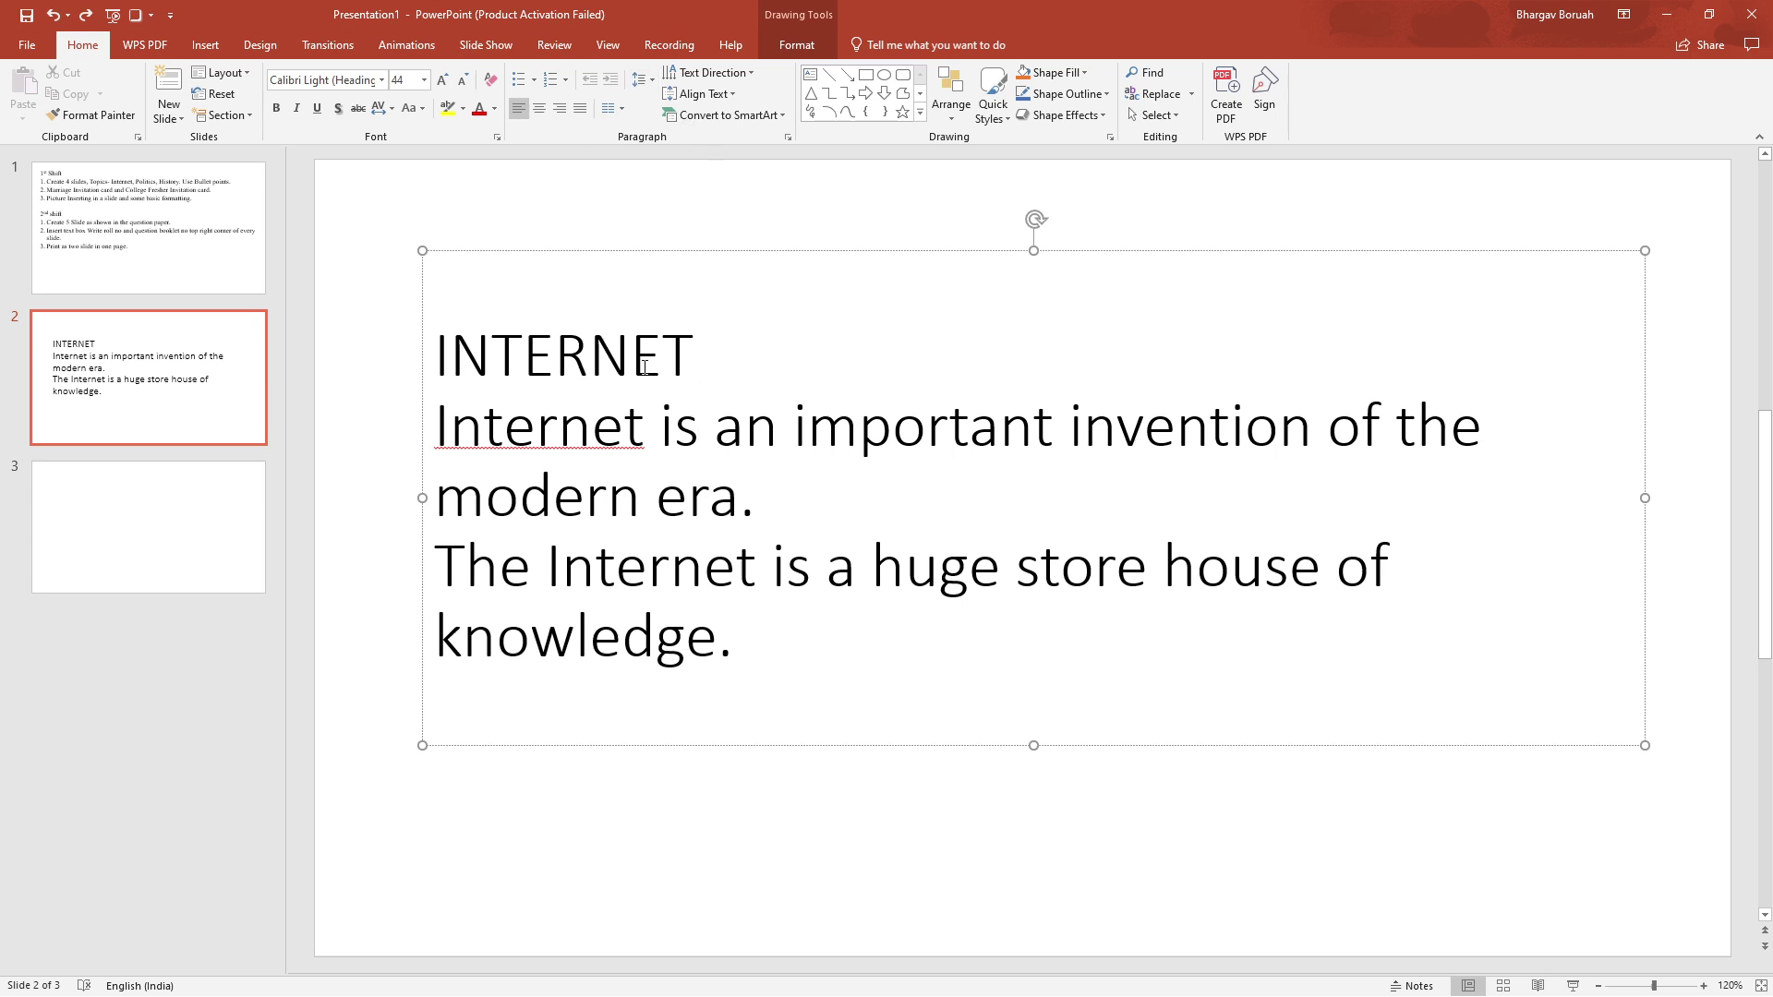
Step: Apply a round bullet to the INTERNET text on slide 2
drag(436, 355, 819, 632)
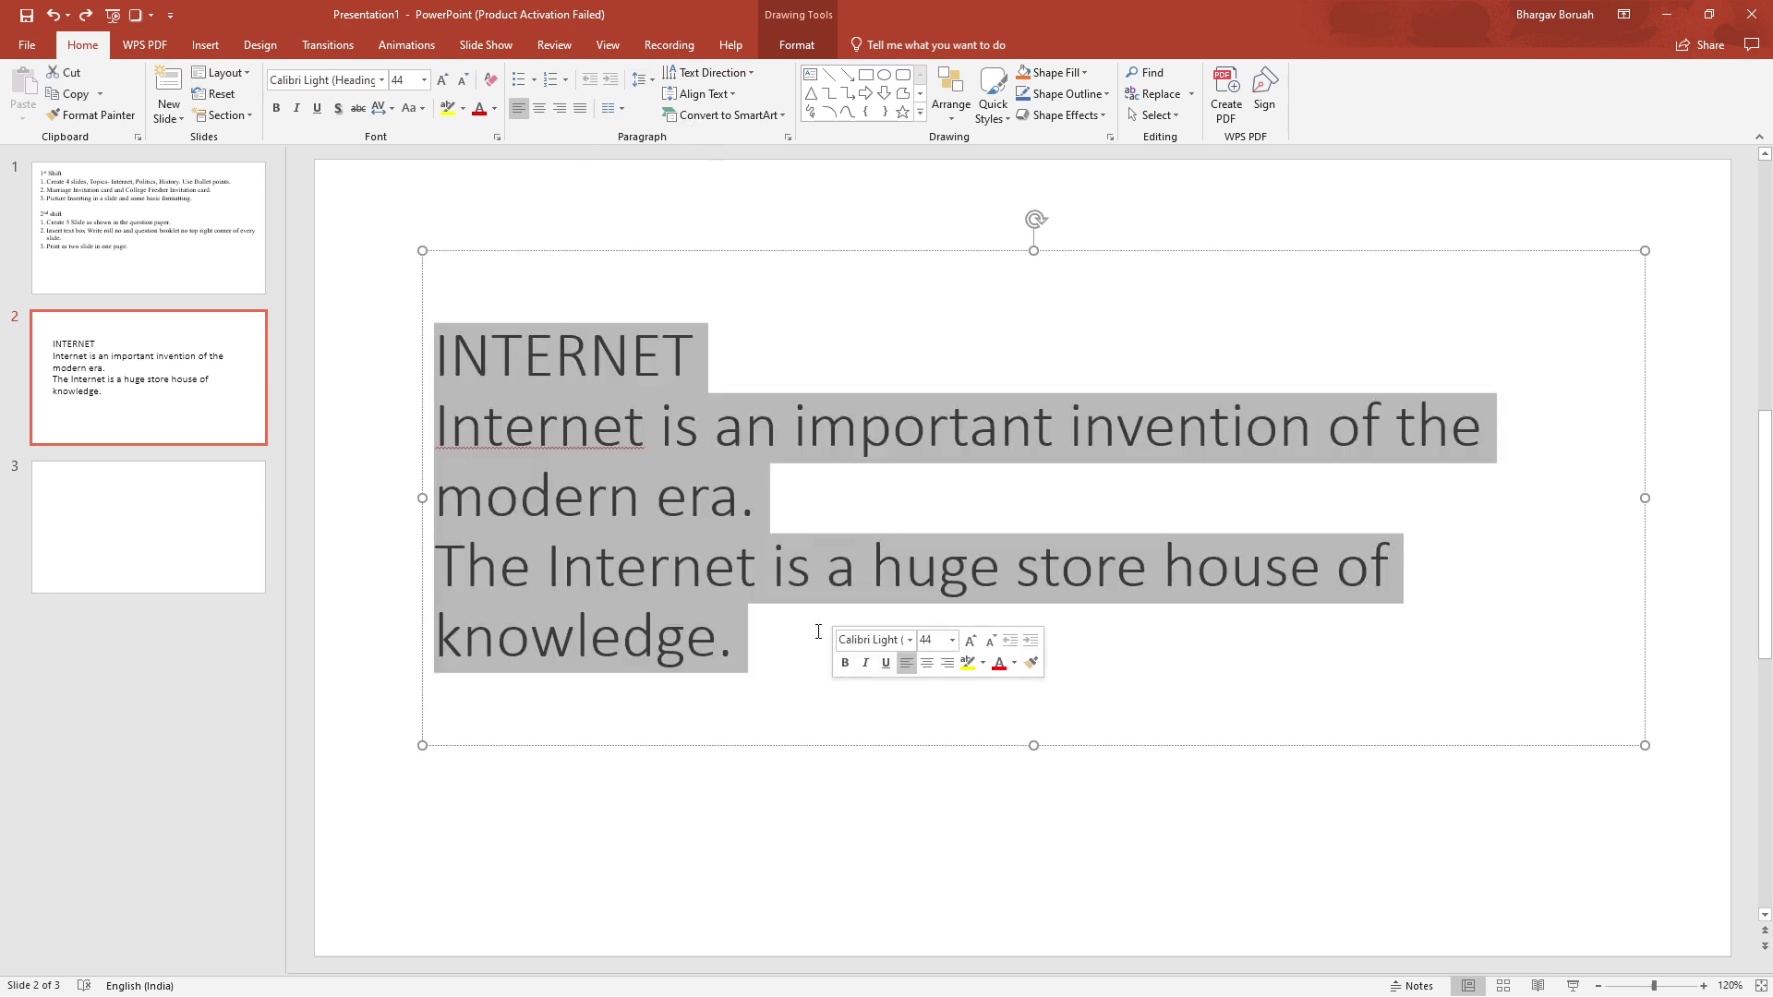
click(522, 84)
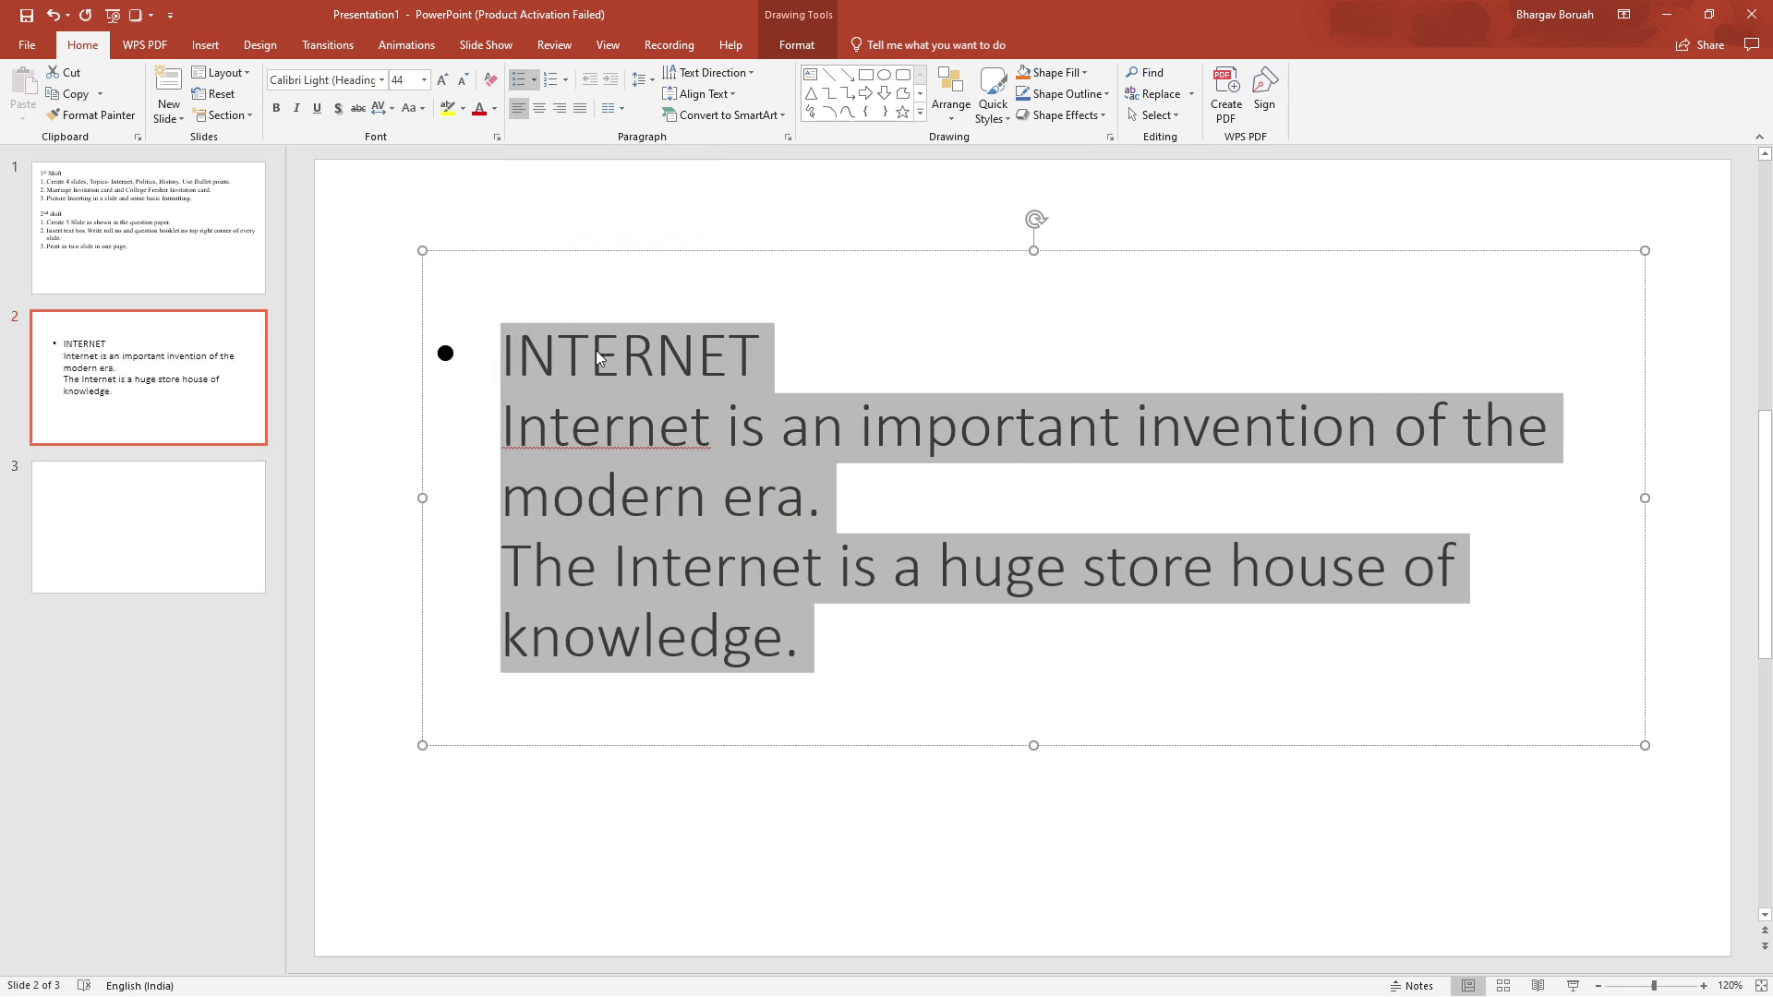
click(609, 382)
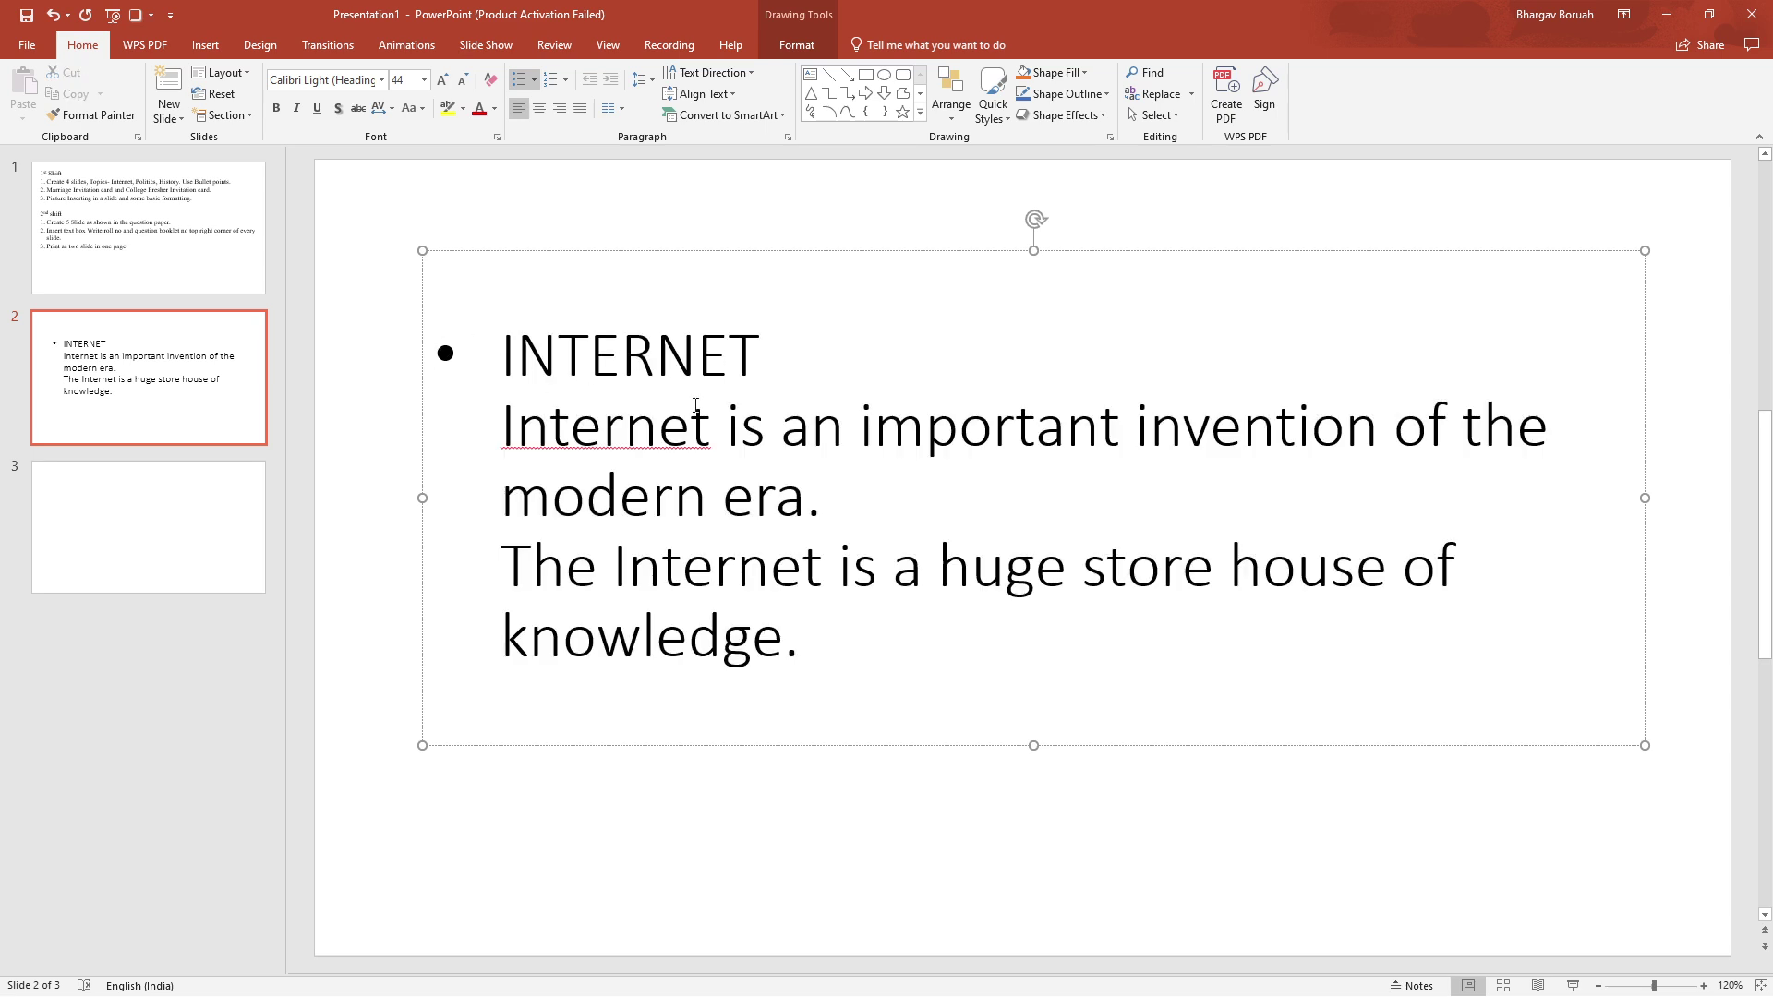
drag(503, 425, 839, 621)
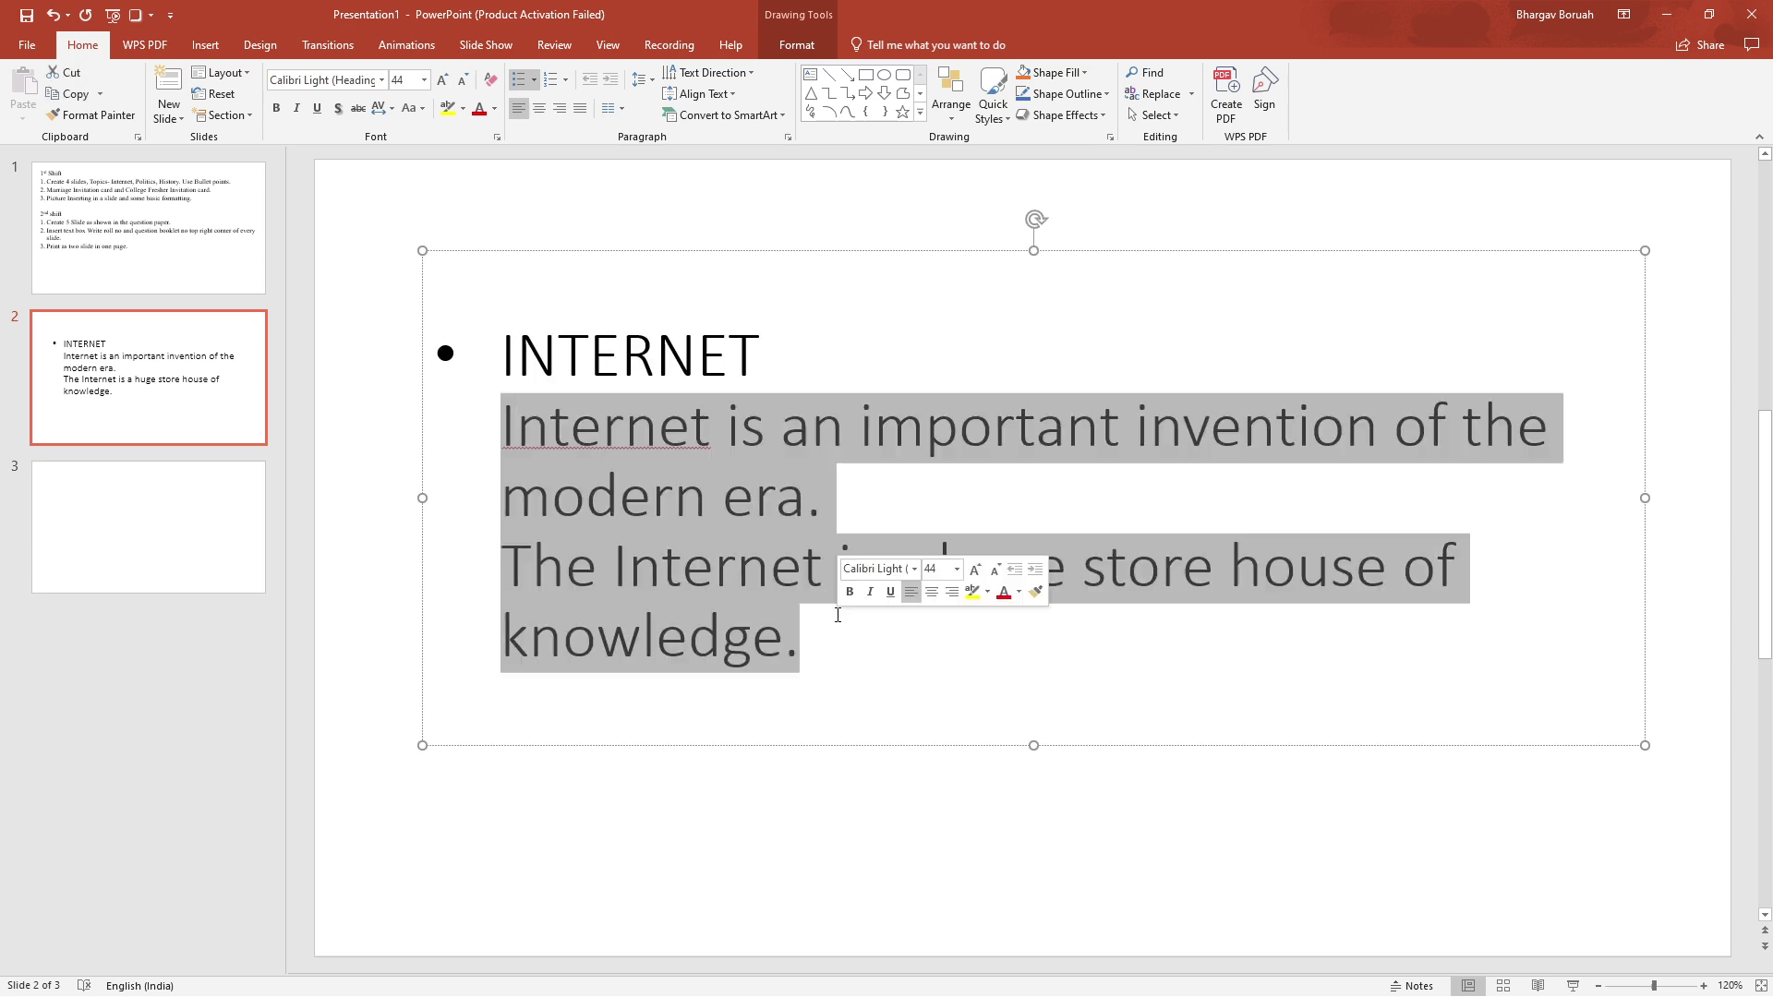
click(674, 497)
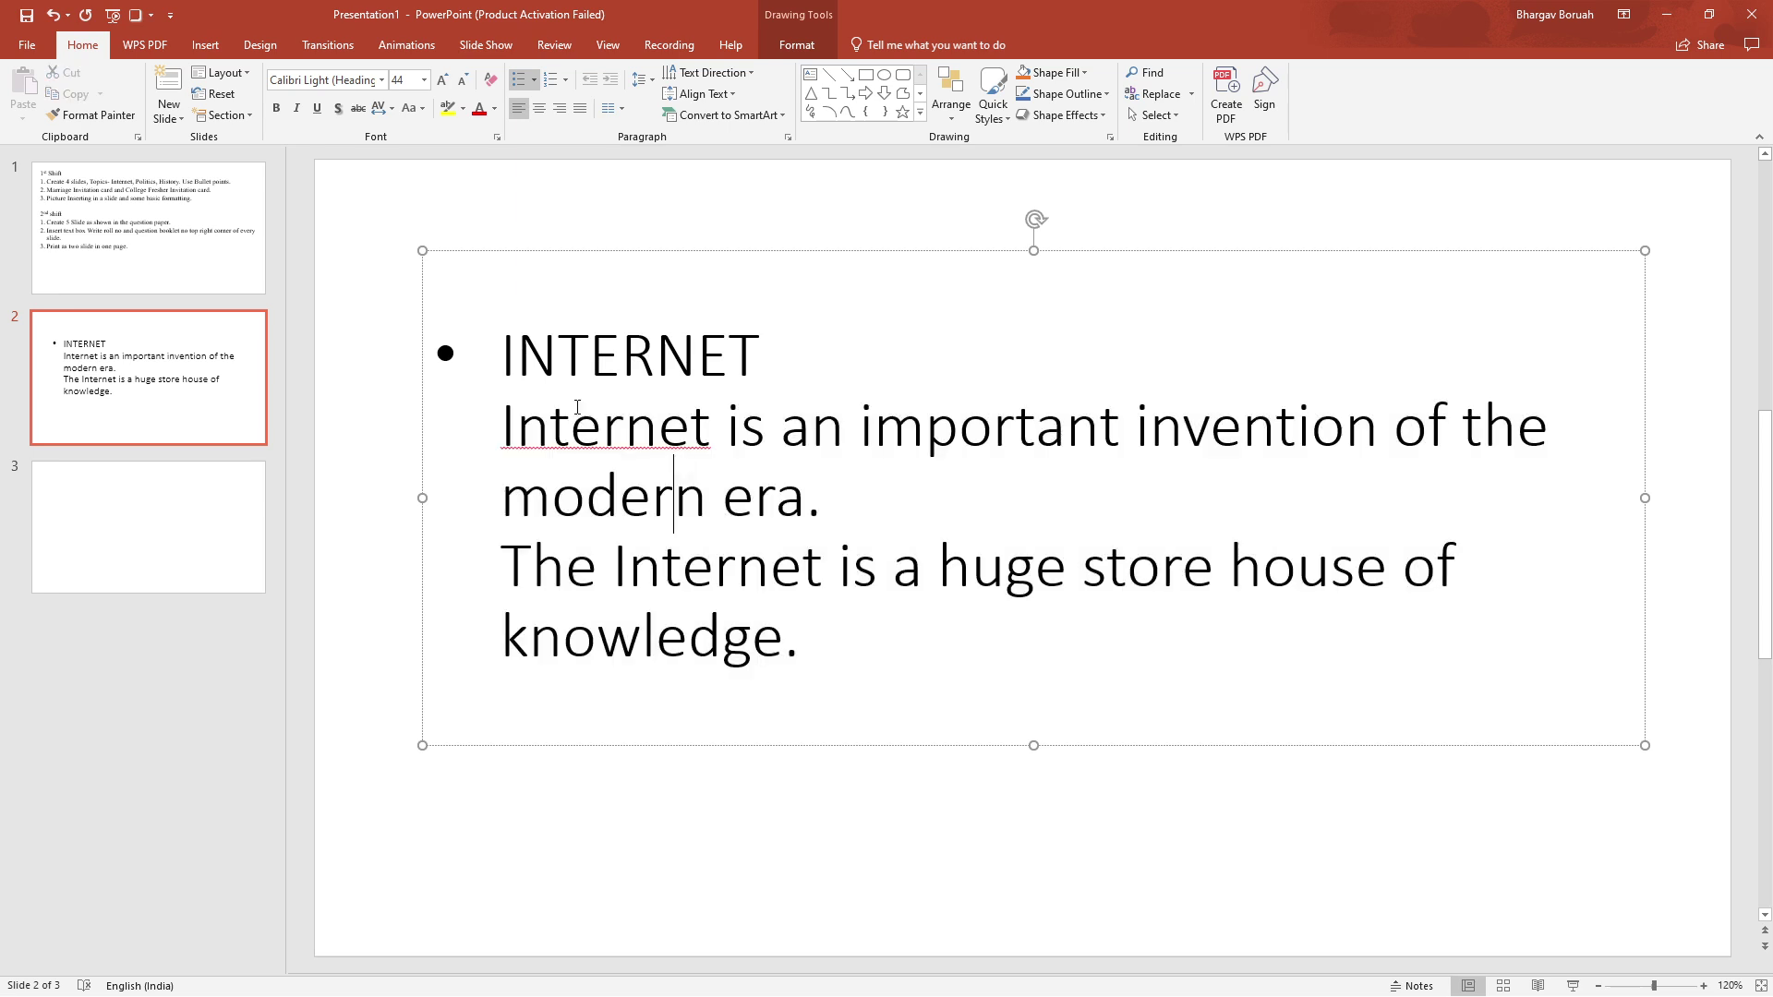
Step: Shorten the Internet text box by pulling its bottom edge upward
click(146, 542)
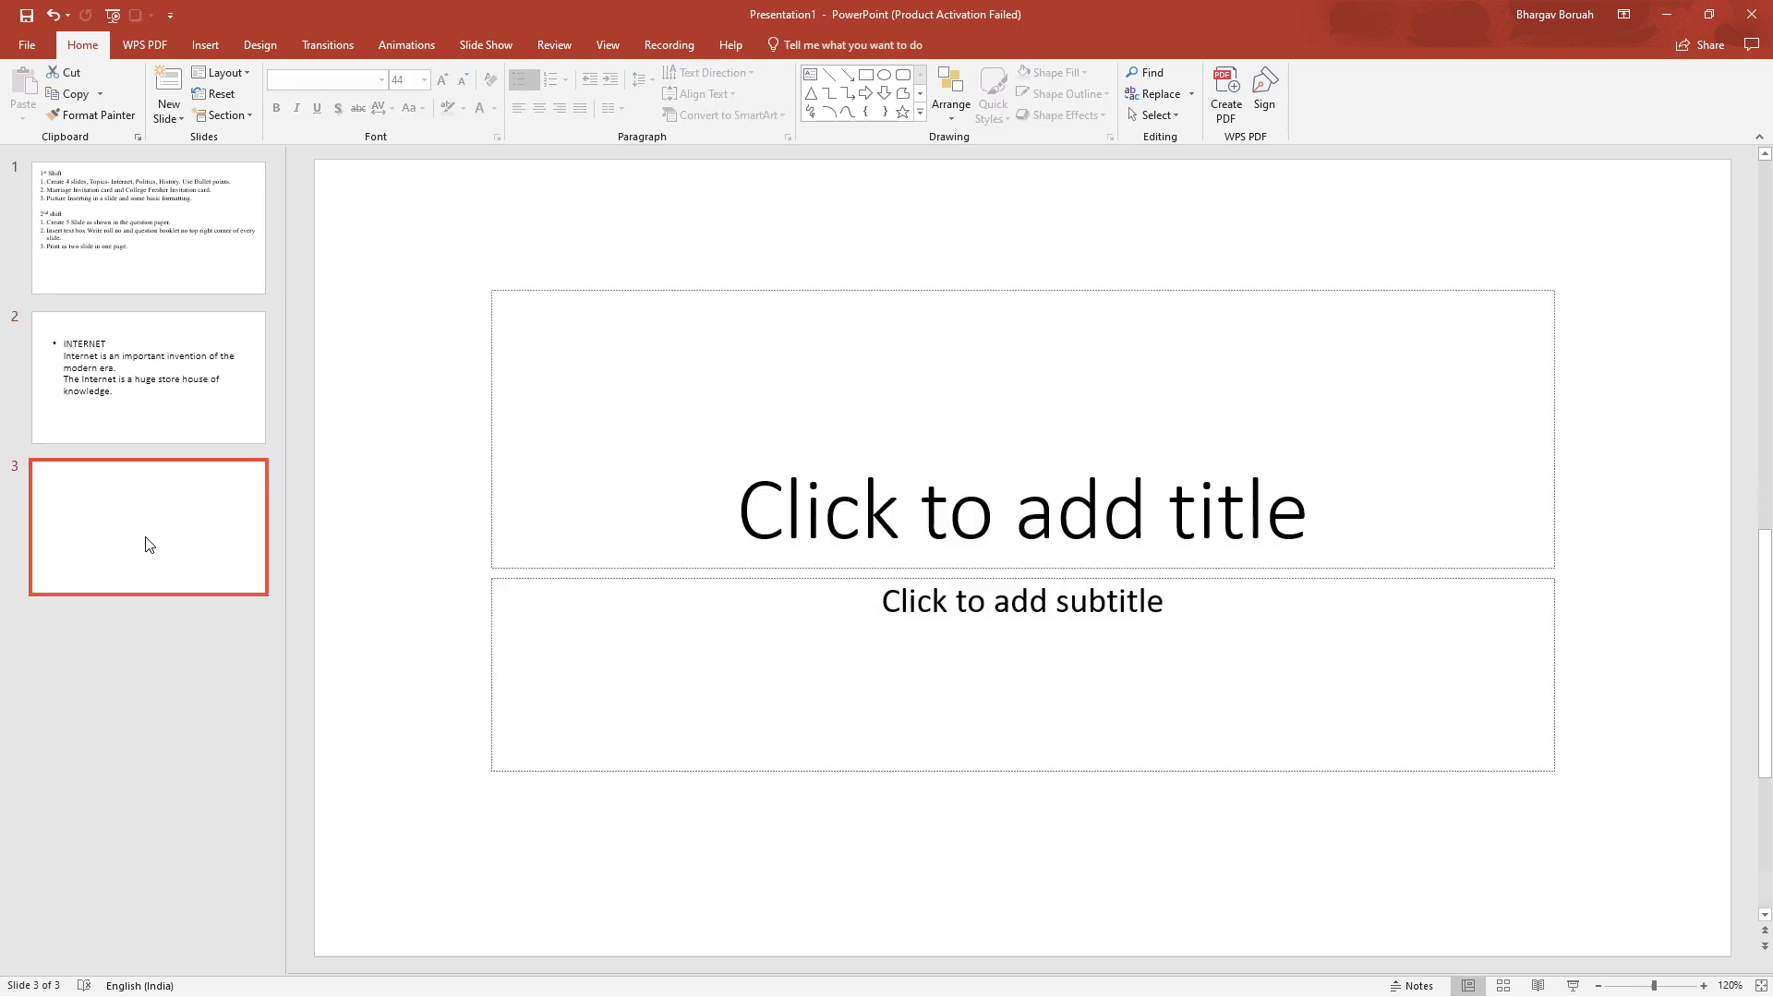
click(250, 351)
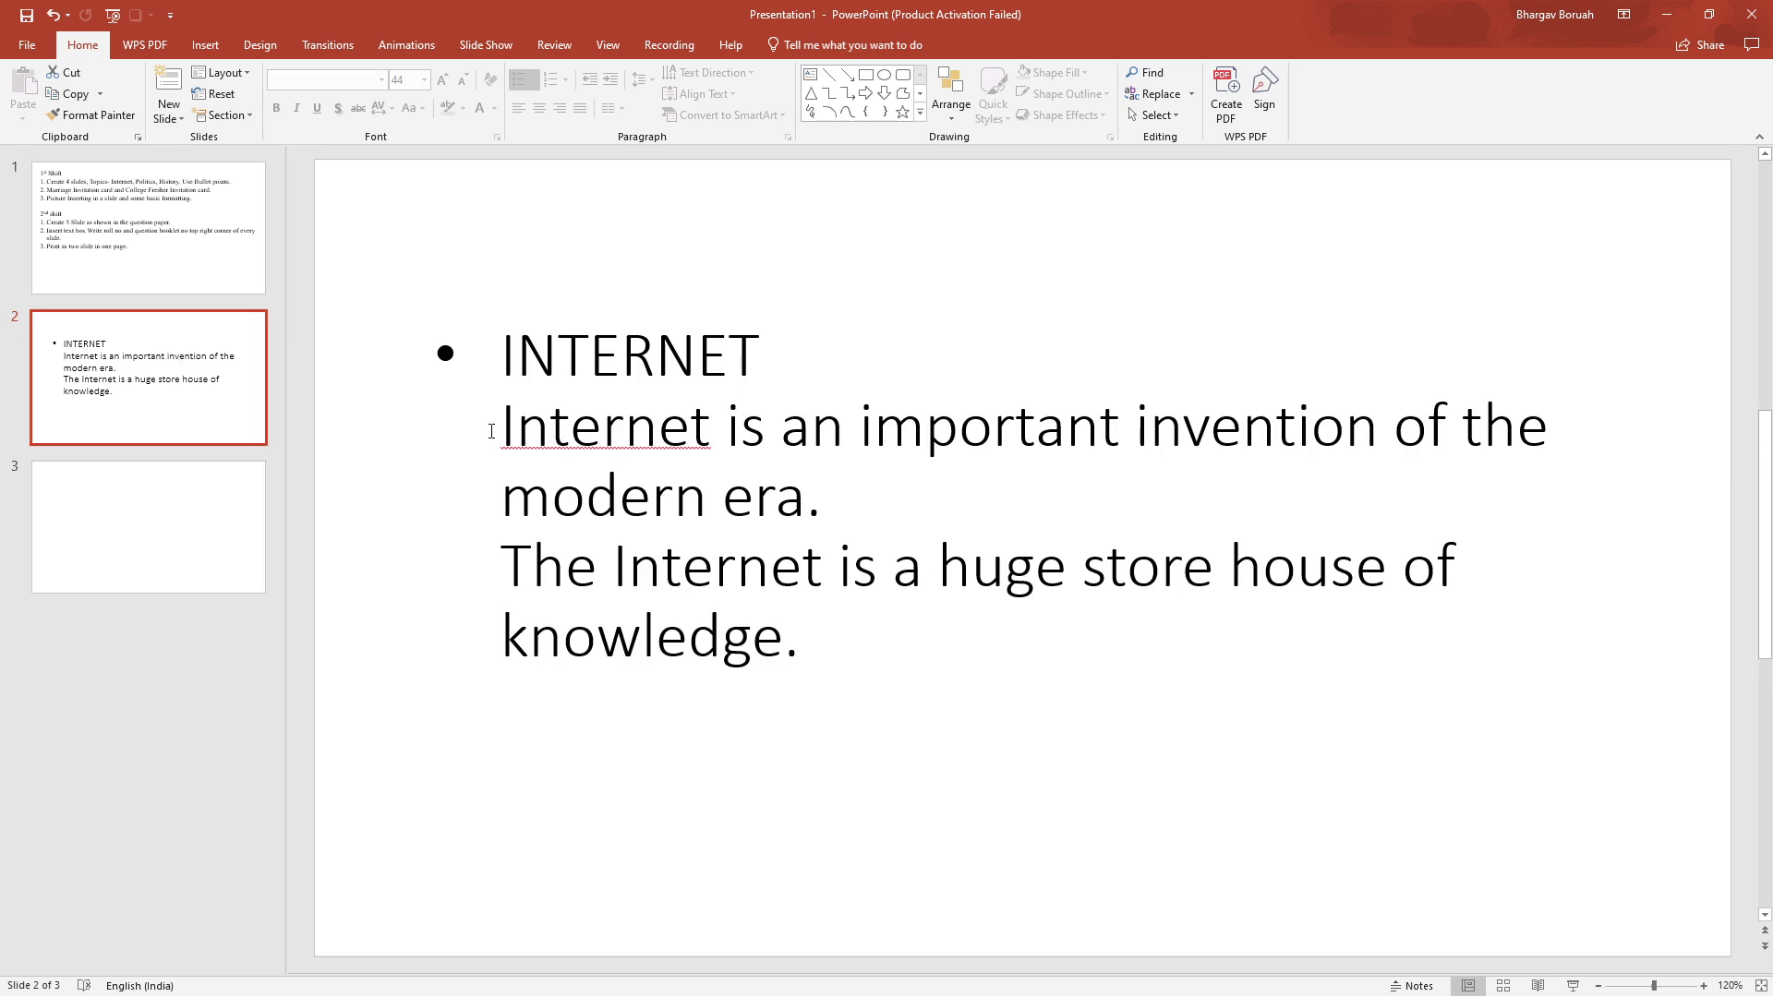
click(655, 370)
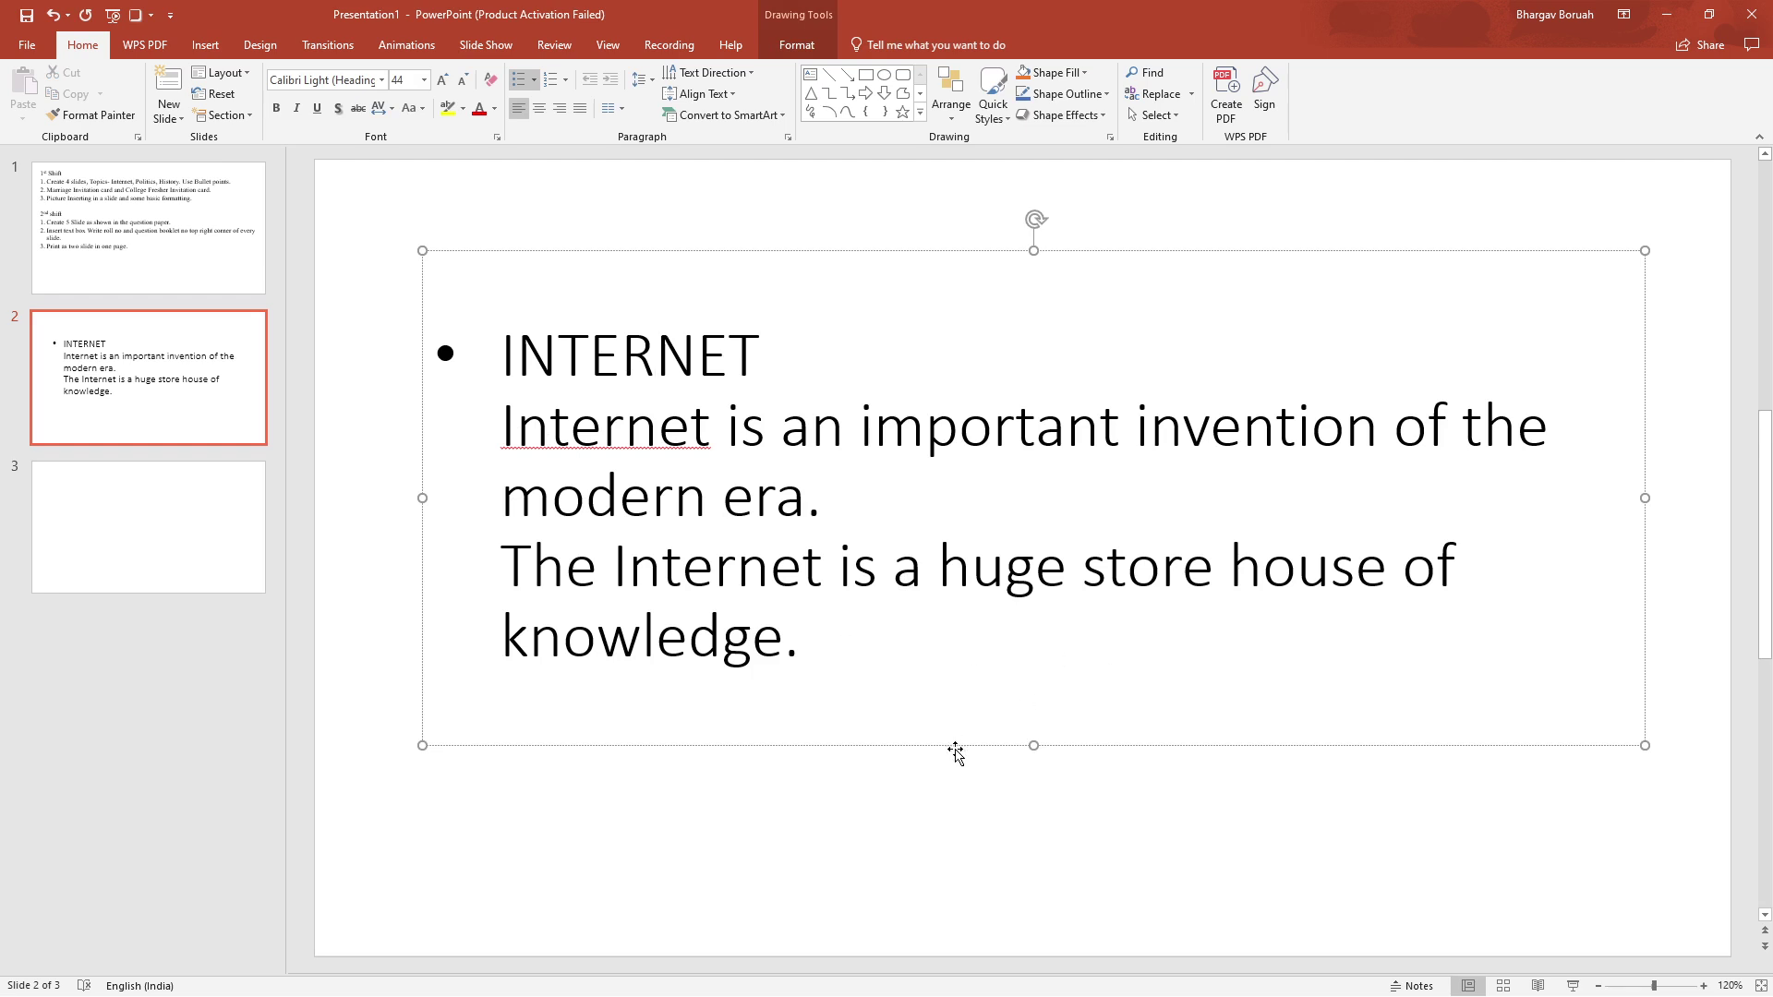
drag(1033, 745, 1034, 607)
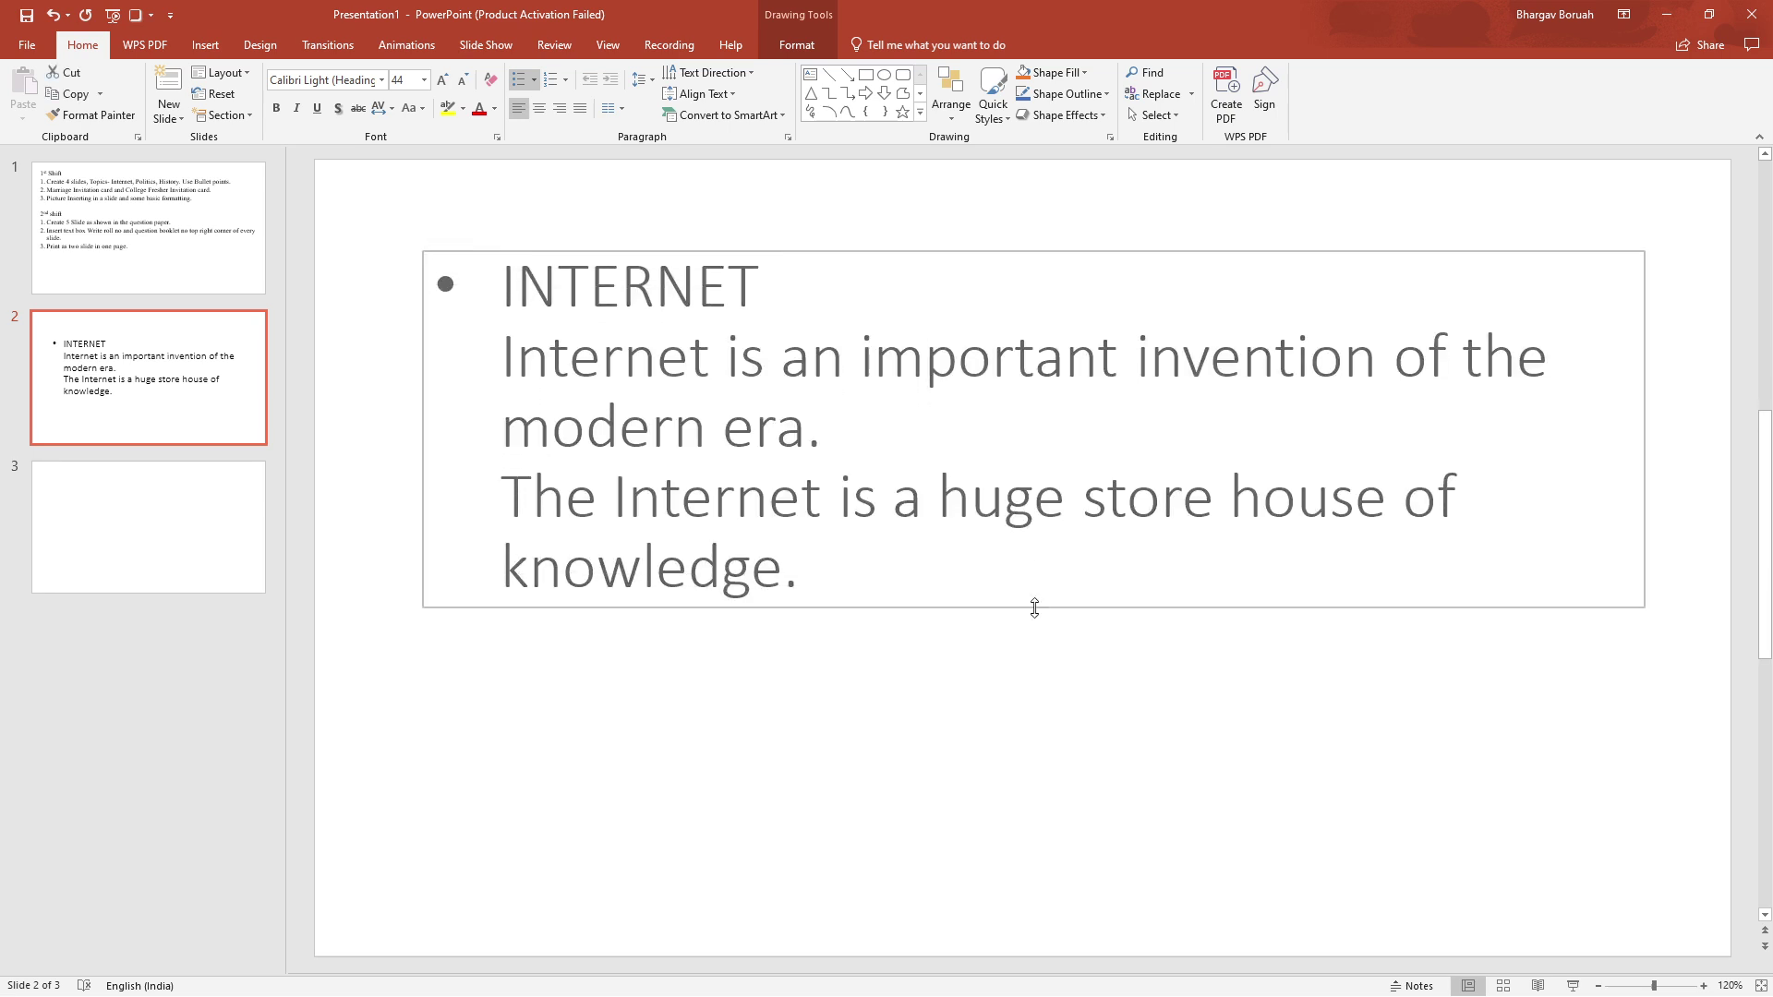
Step: Draw a new text box below and paste a copy of the two Internet sentences
click(204, 46)
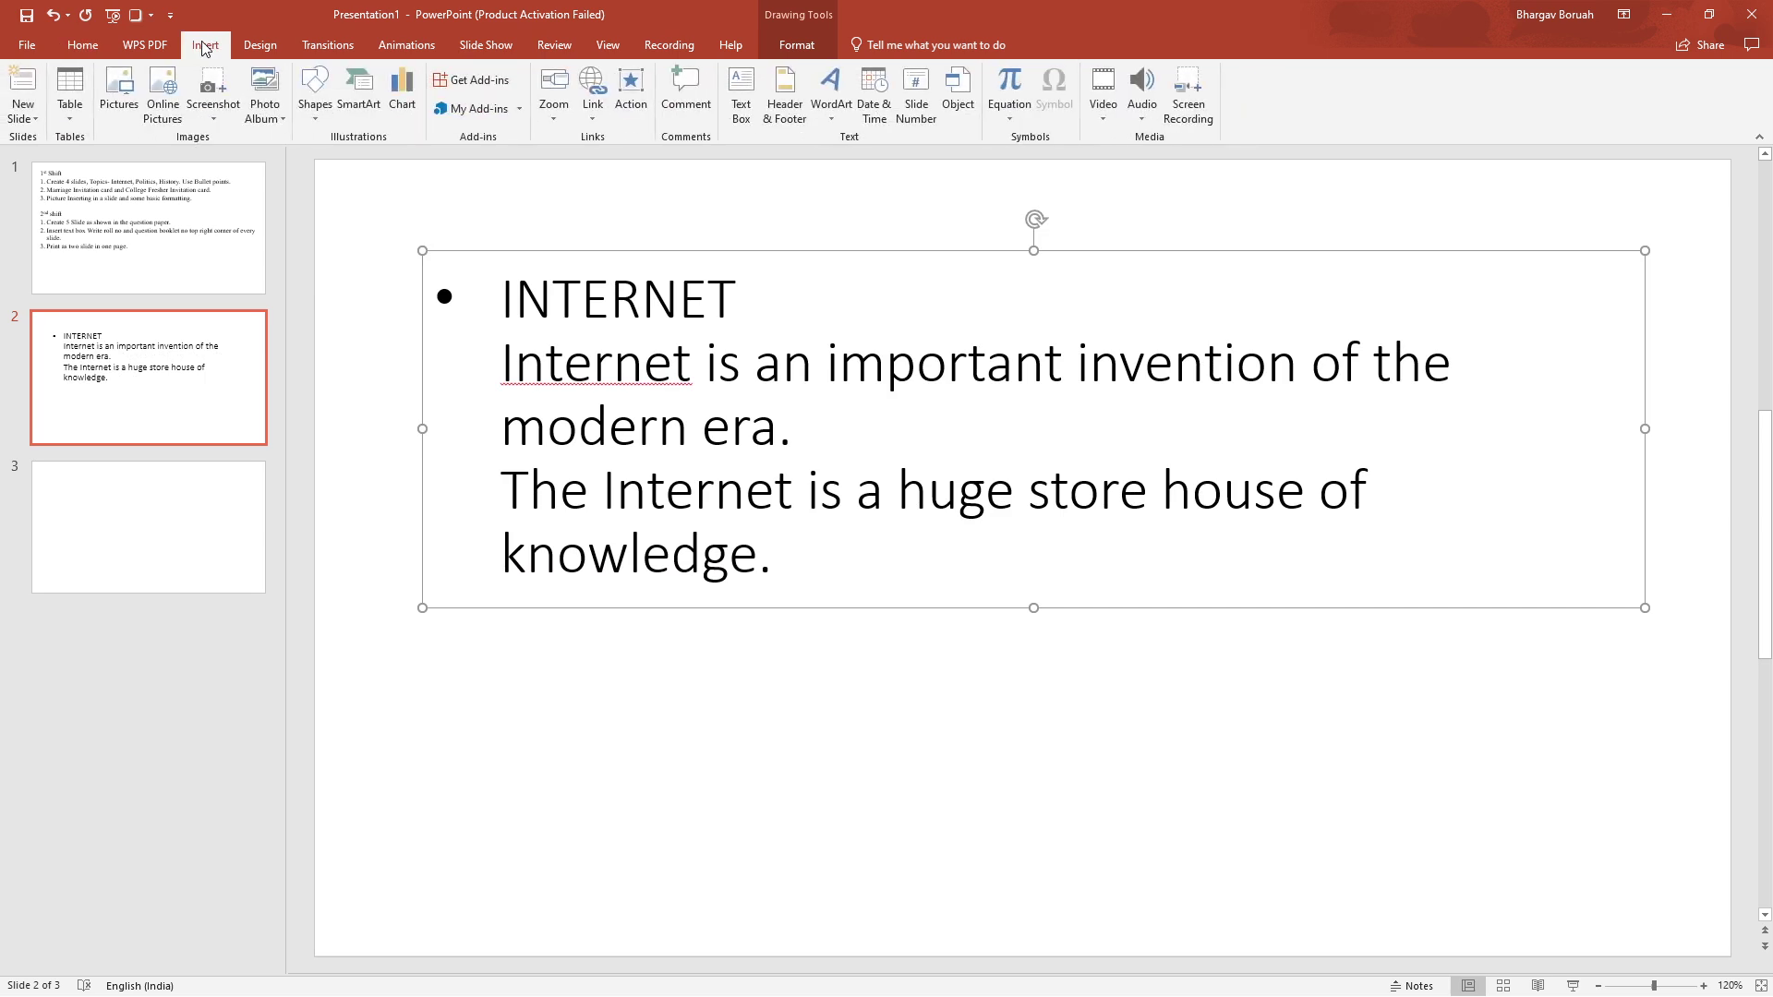
click(312, 115)
click(317, 372)
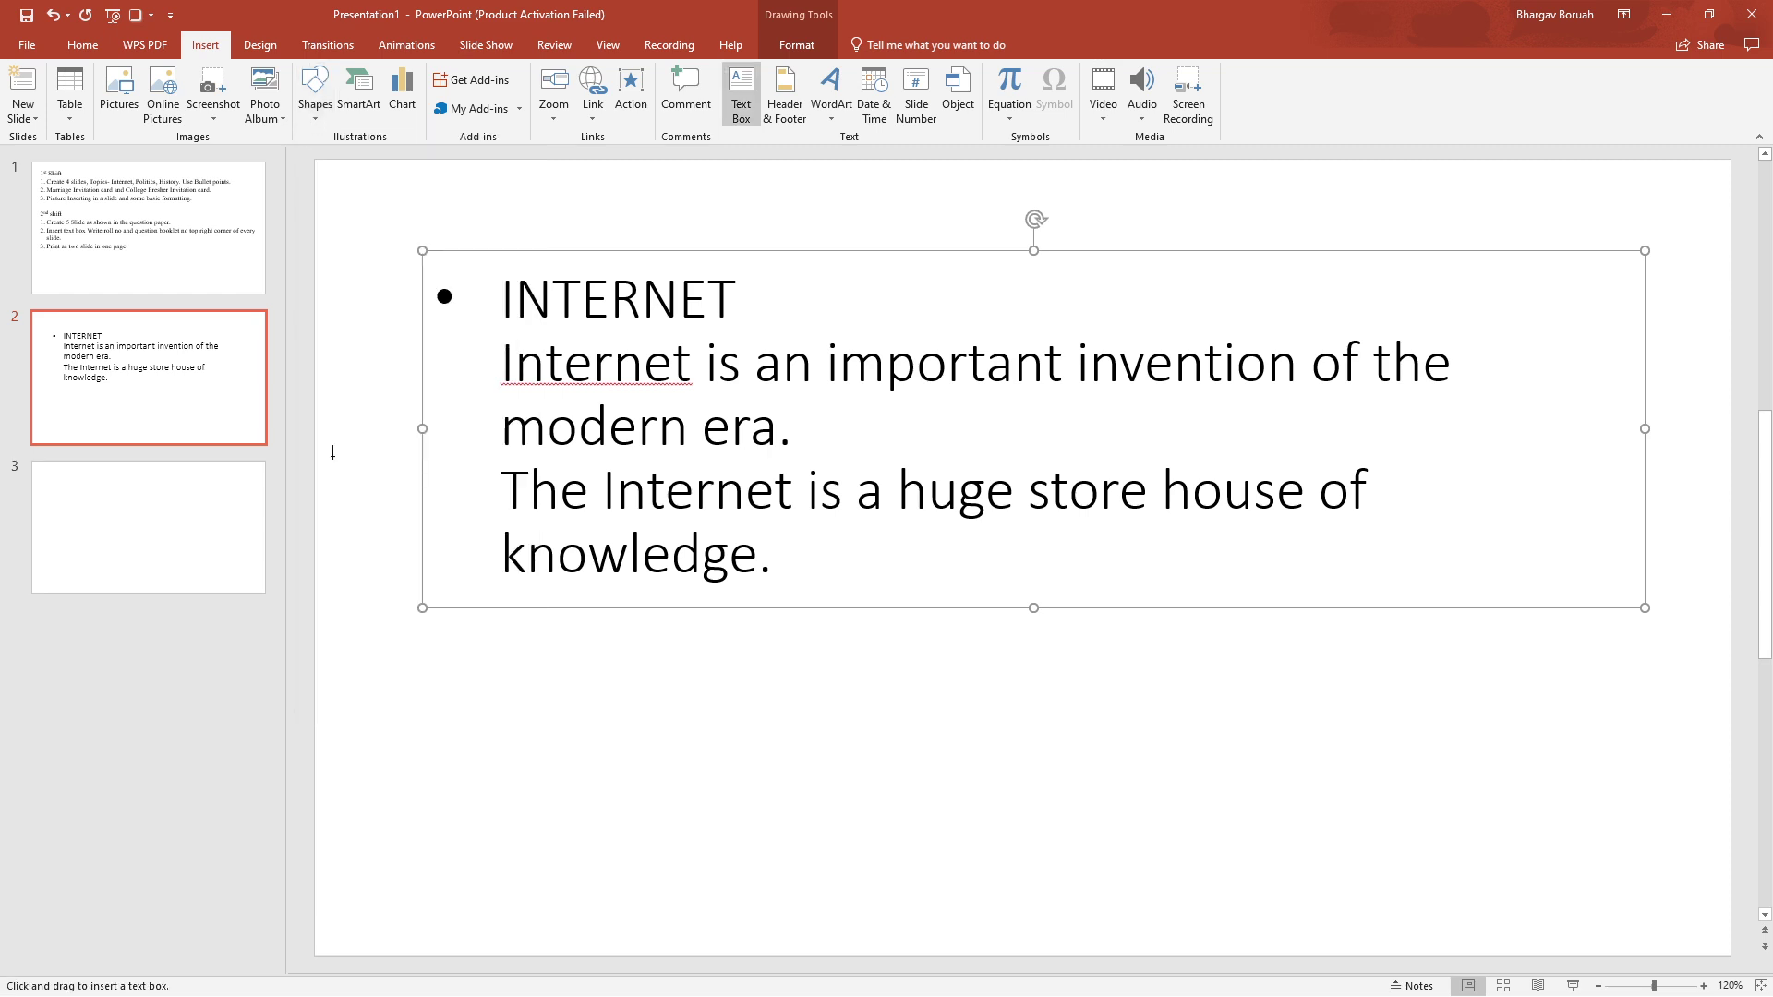
drag(457, 639, 1595, 875)
click(591, 362)
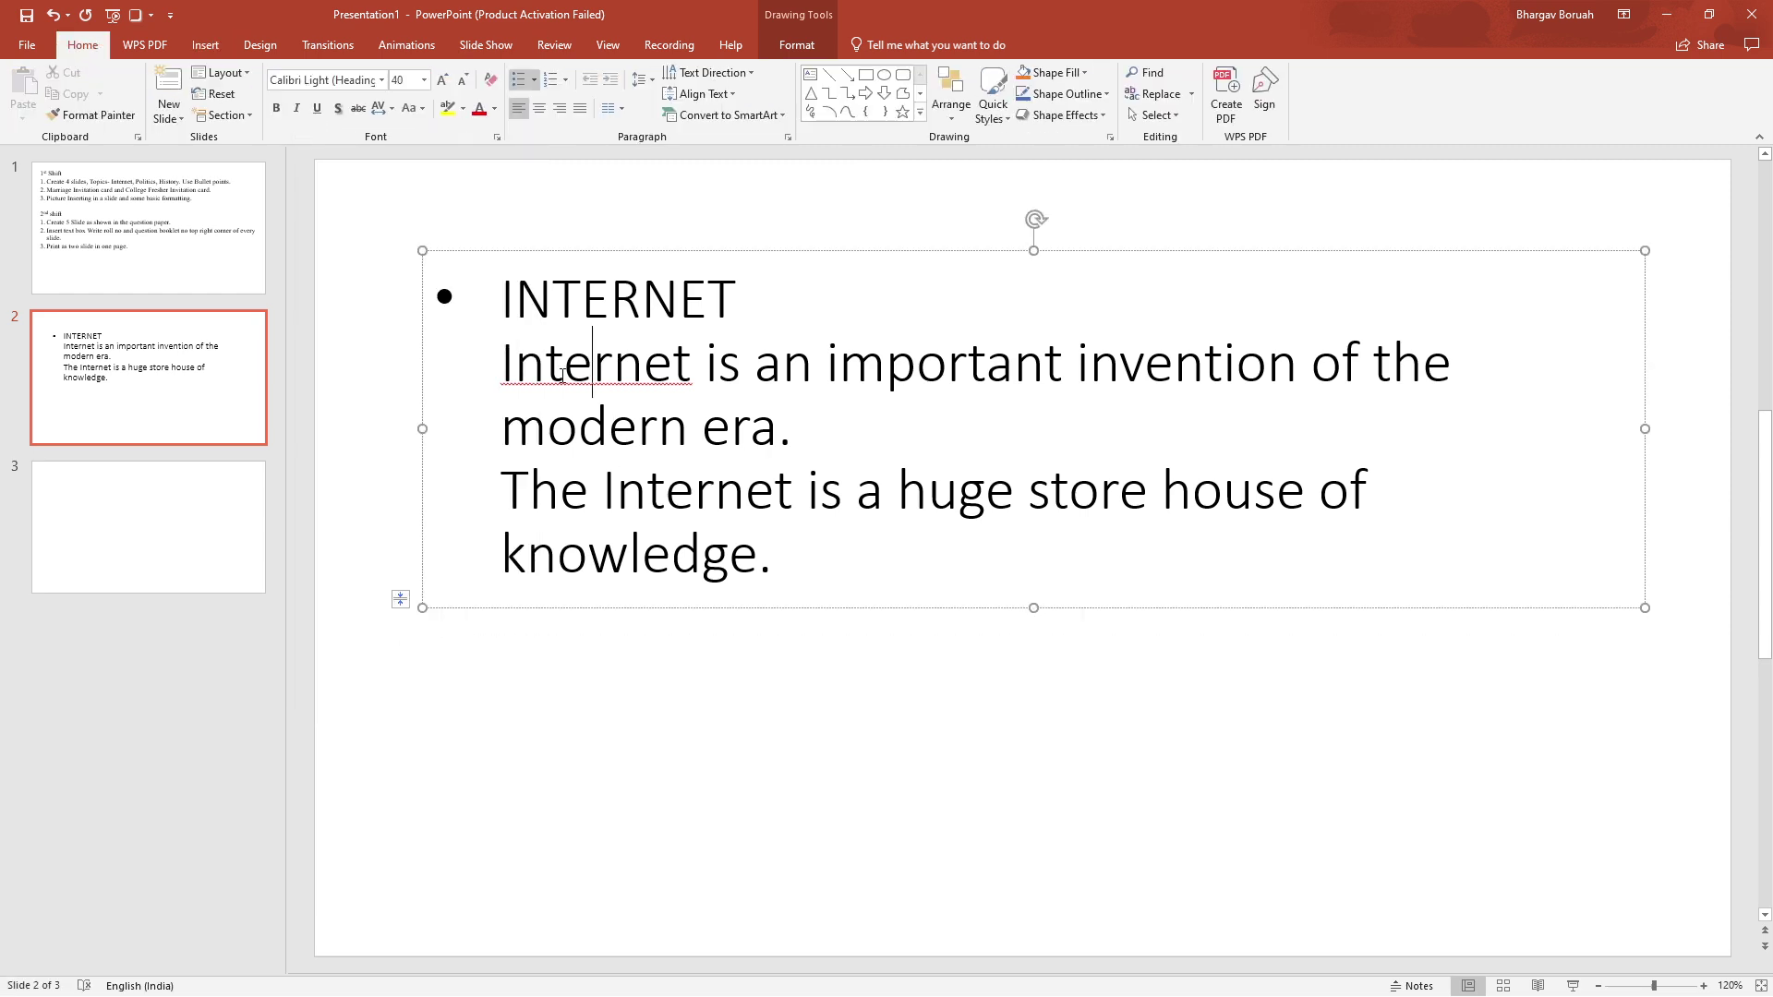
drag(502, 362, 943, 581)
key(ctrl+c)
scroll(823, 651, down, 3)
scroll(824, 651, up, 3)
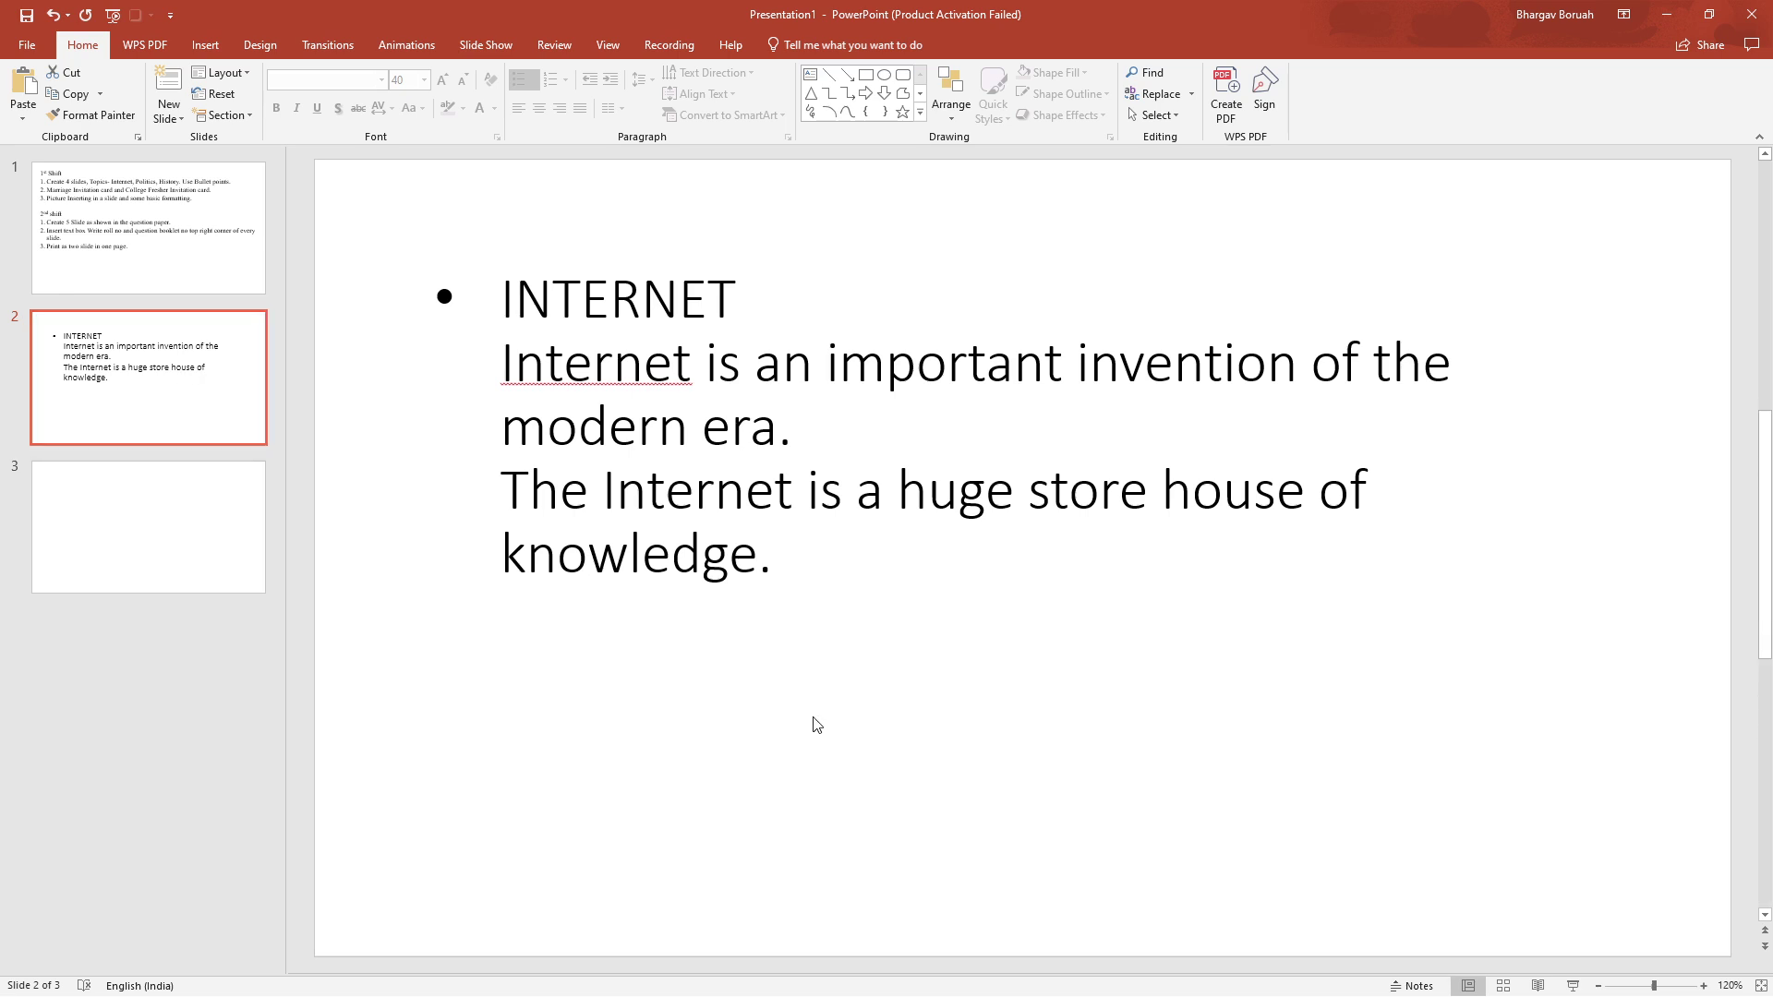
key(ctrl+v)
Step: Move the pasted sentences below the bulleted text and format them as bullets
click(1437, 522)
click(1064, 545)
drag(1116, 525, 985, 692)
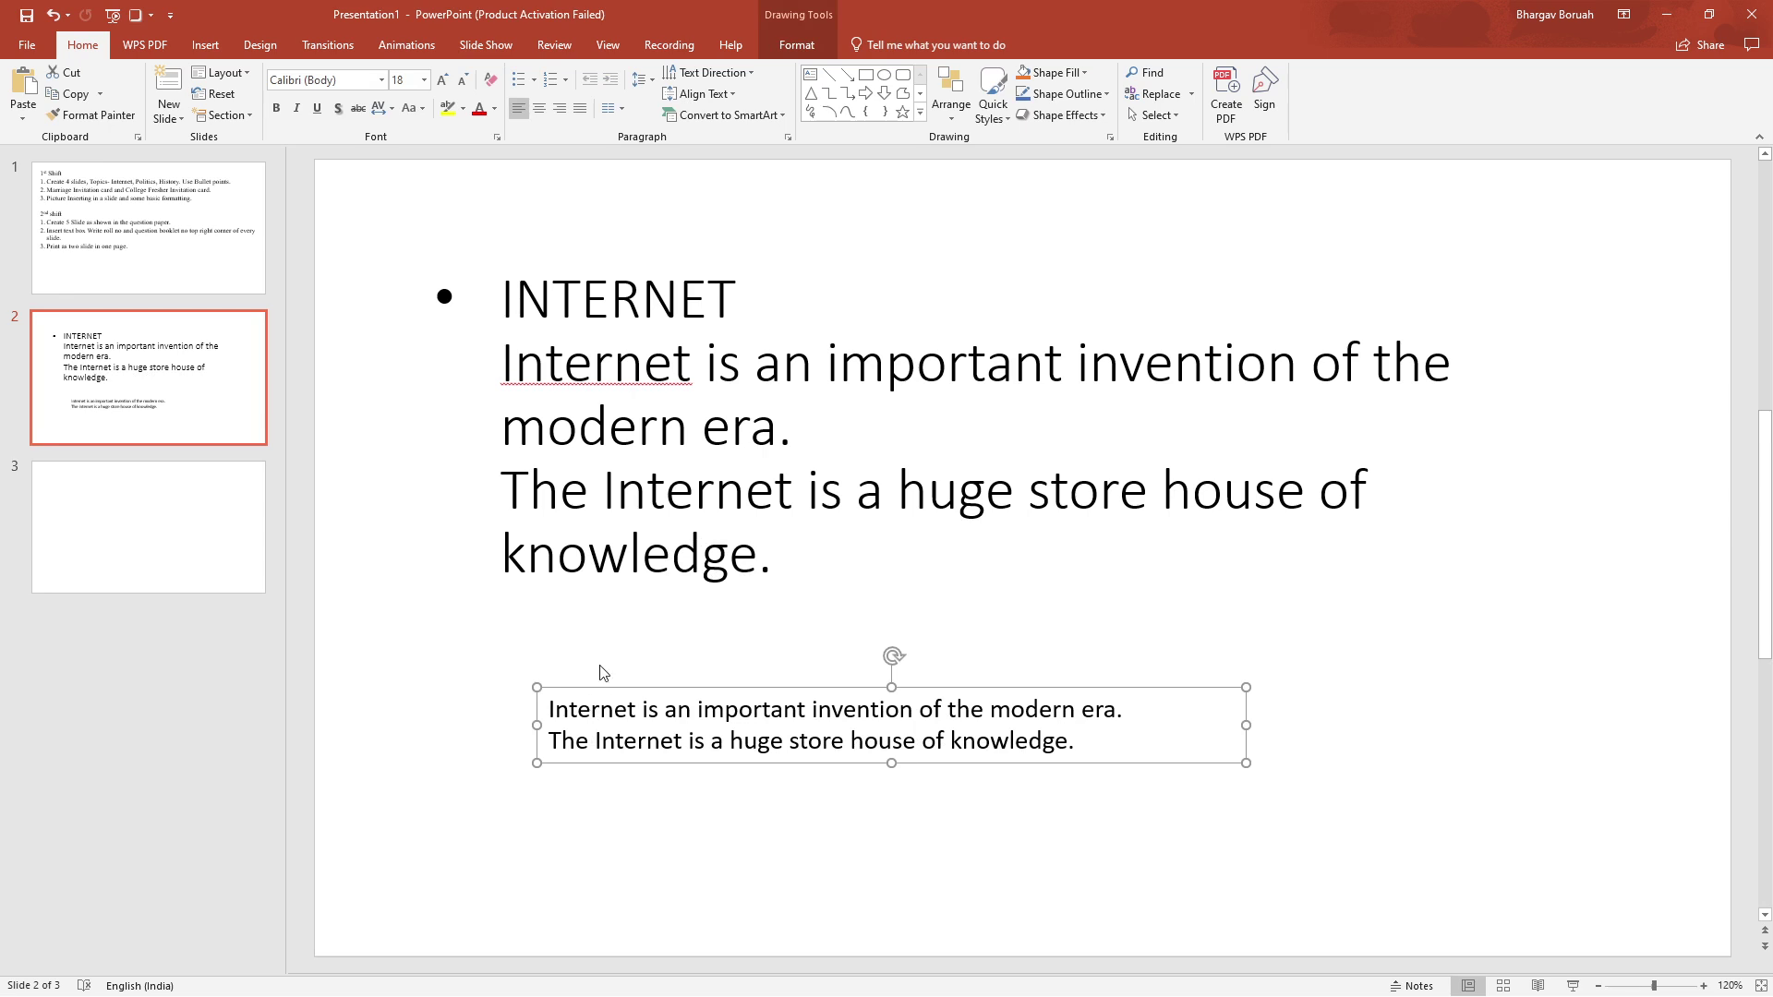
click(519, 79)
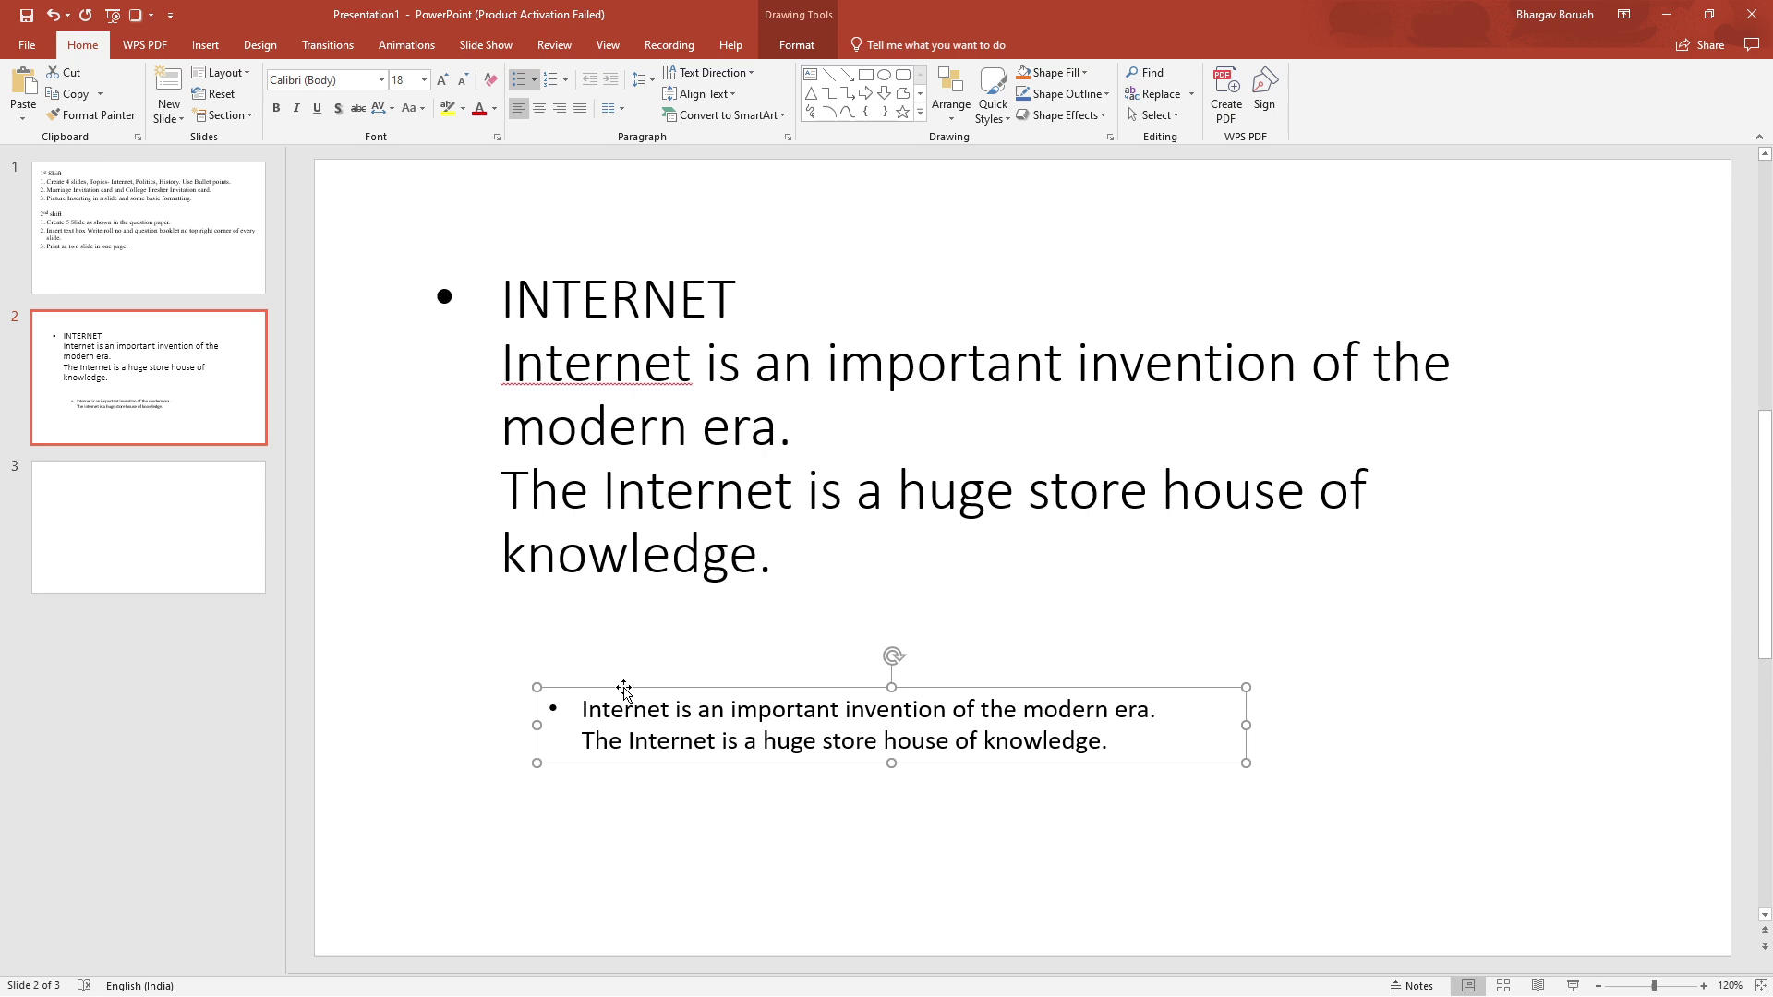
click(1289, 630)
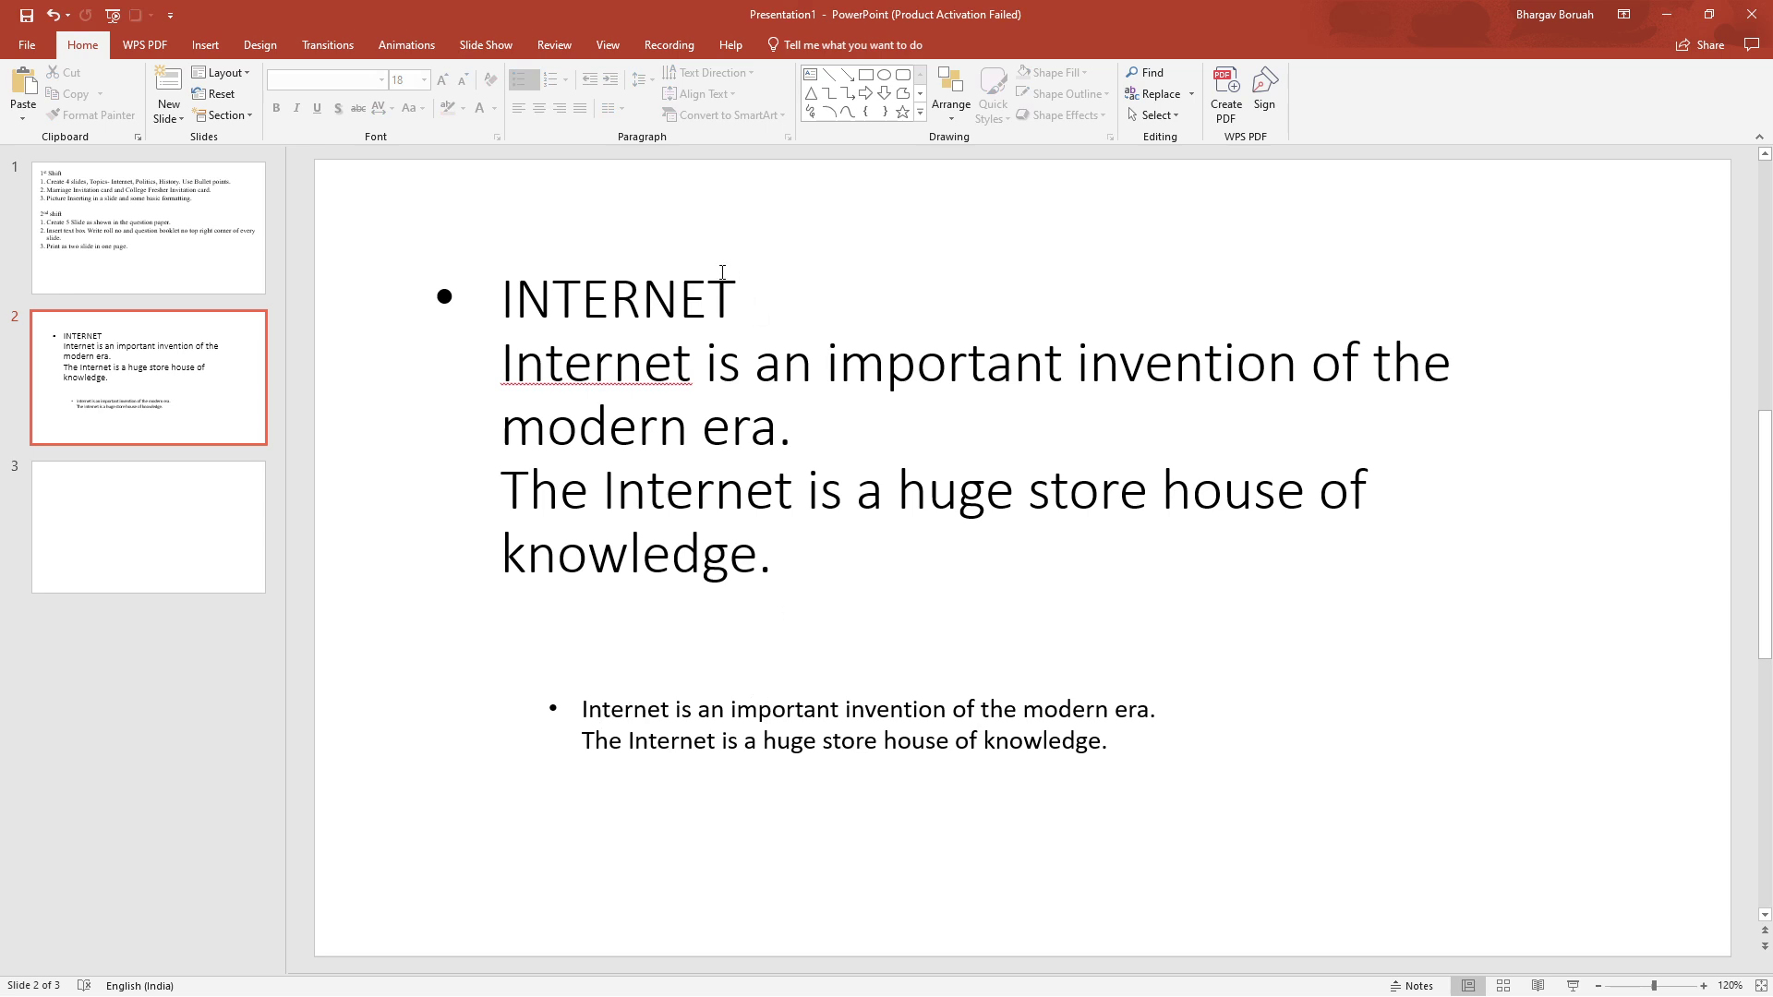
Step: Add a new blank slide and move it ahead of the Title Slide layout slide
key(Page_Up)
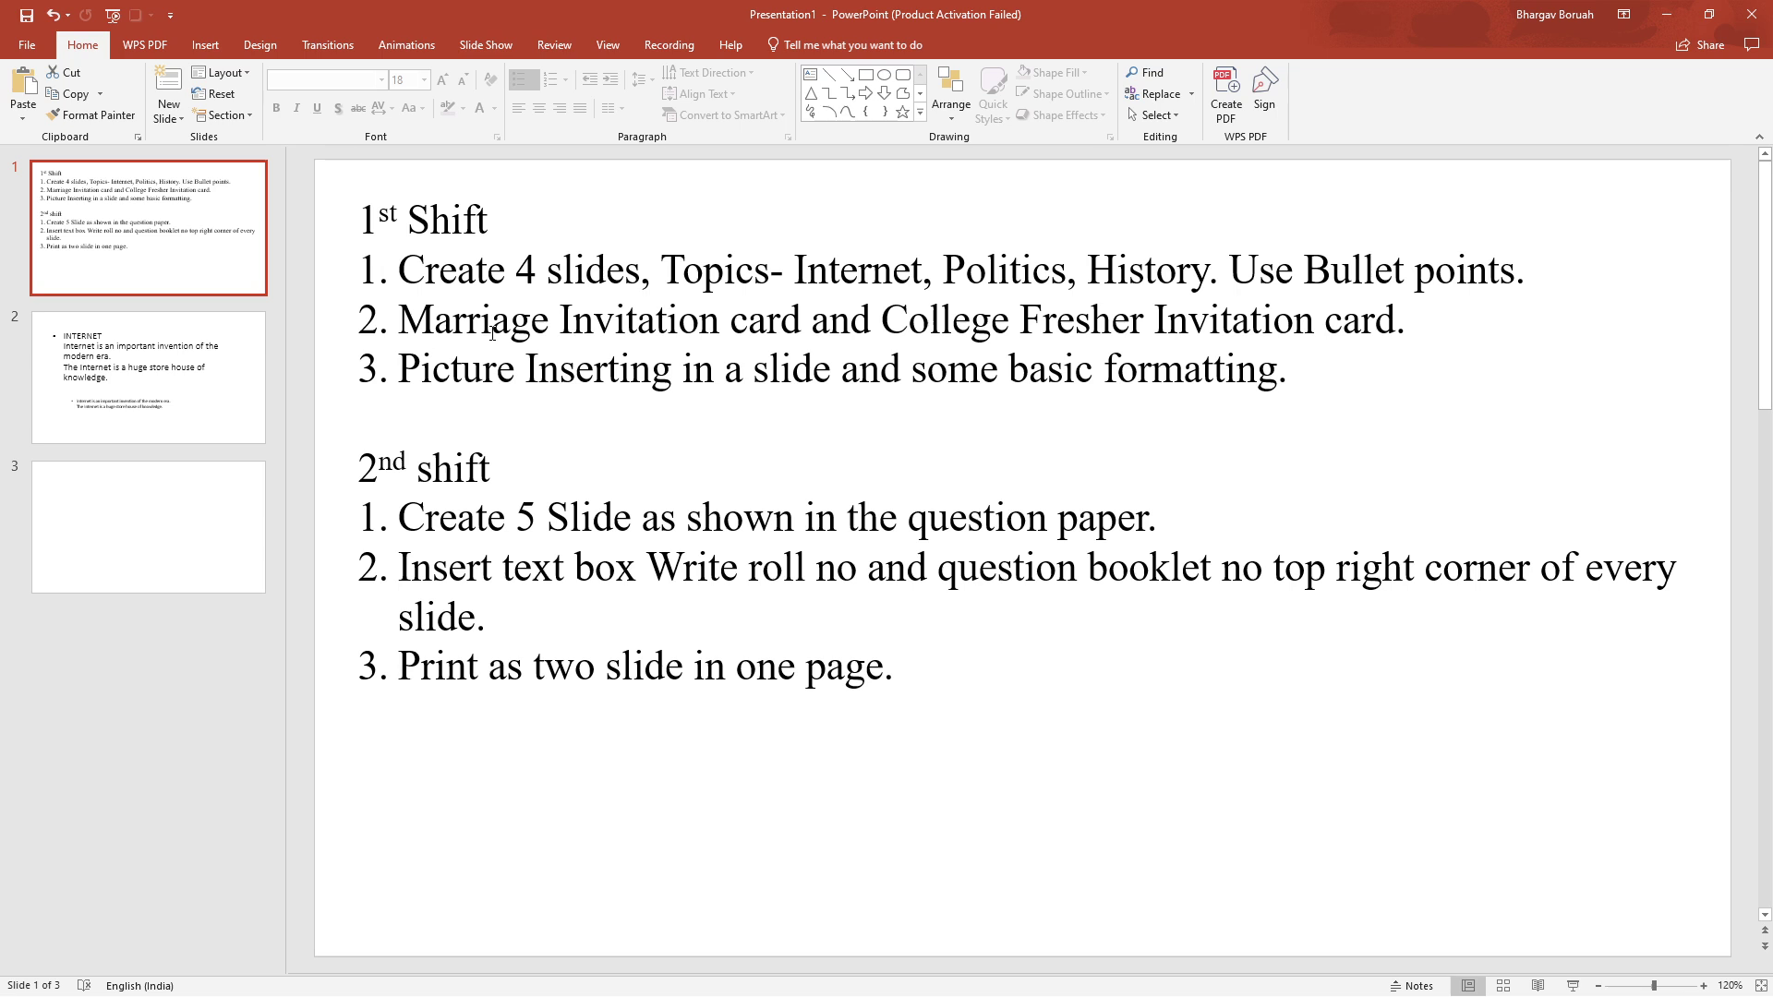
click(205, 502)
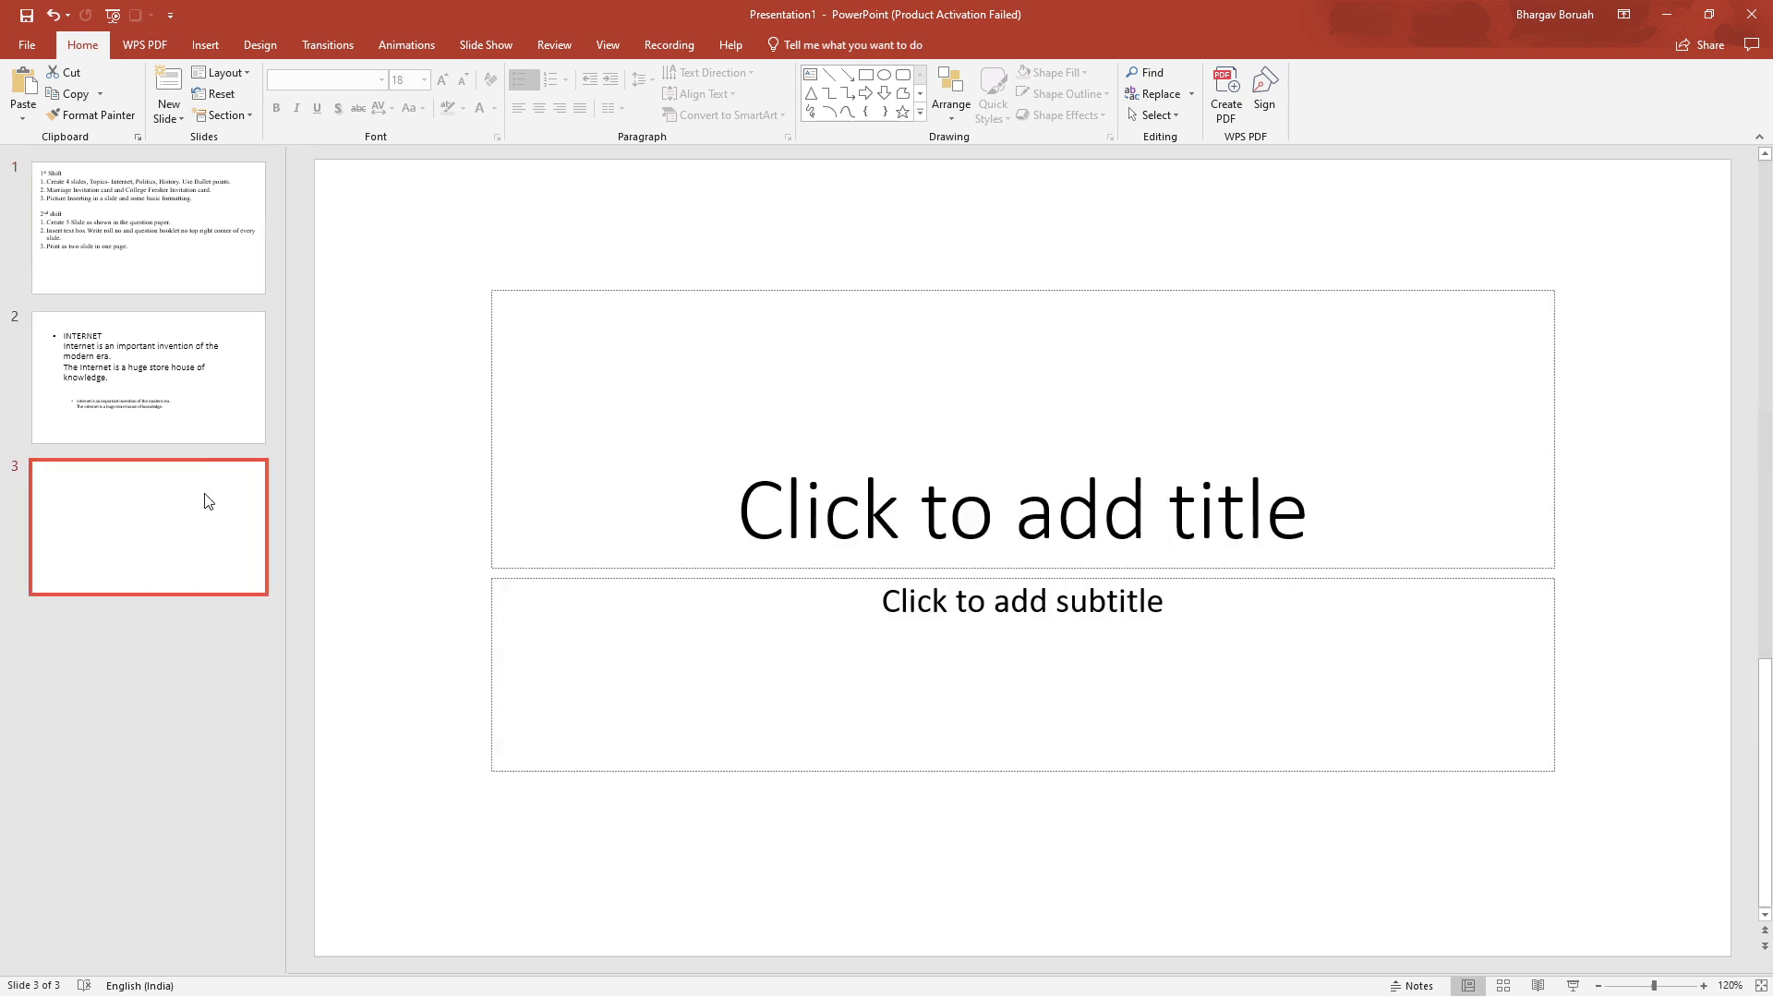
click(169, 115)
click(201, 364)
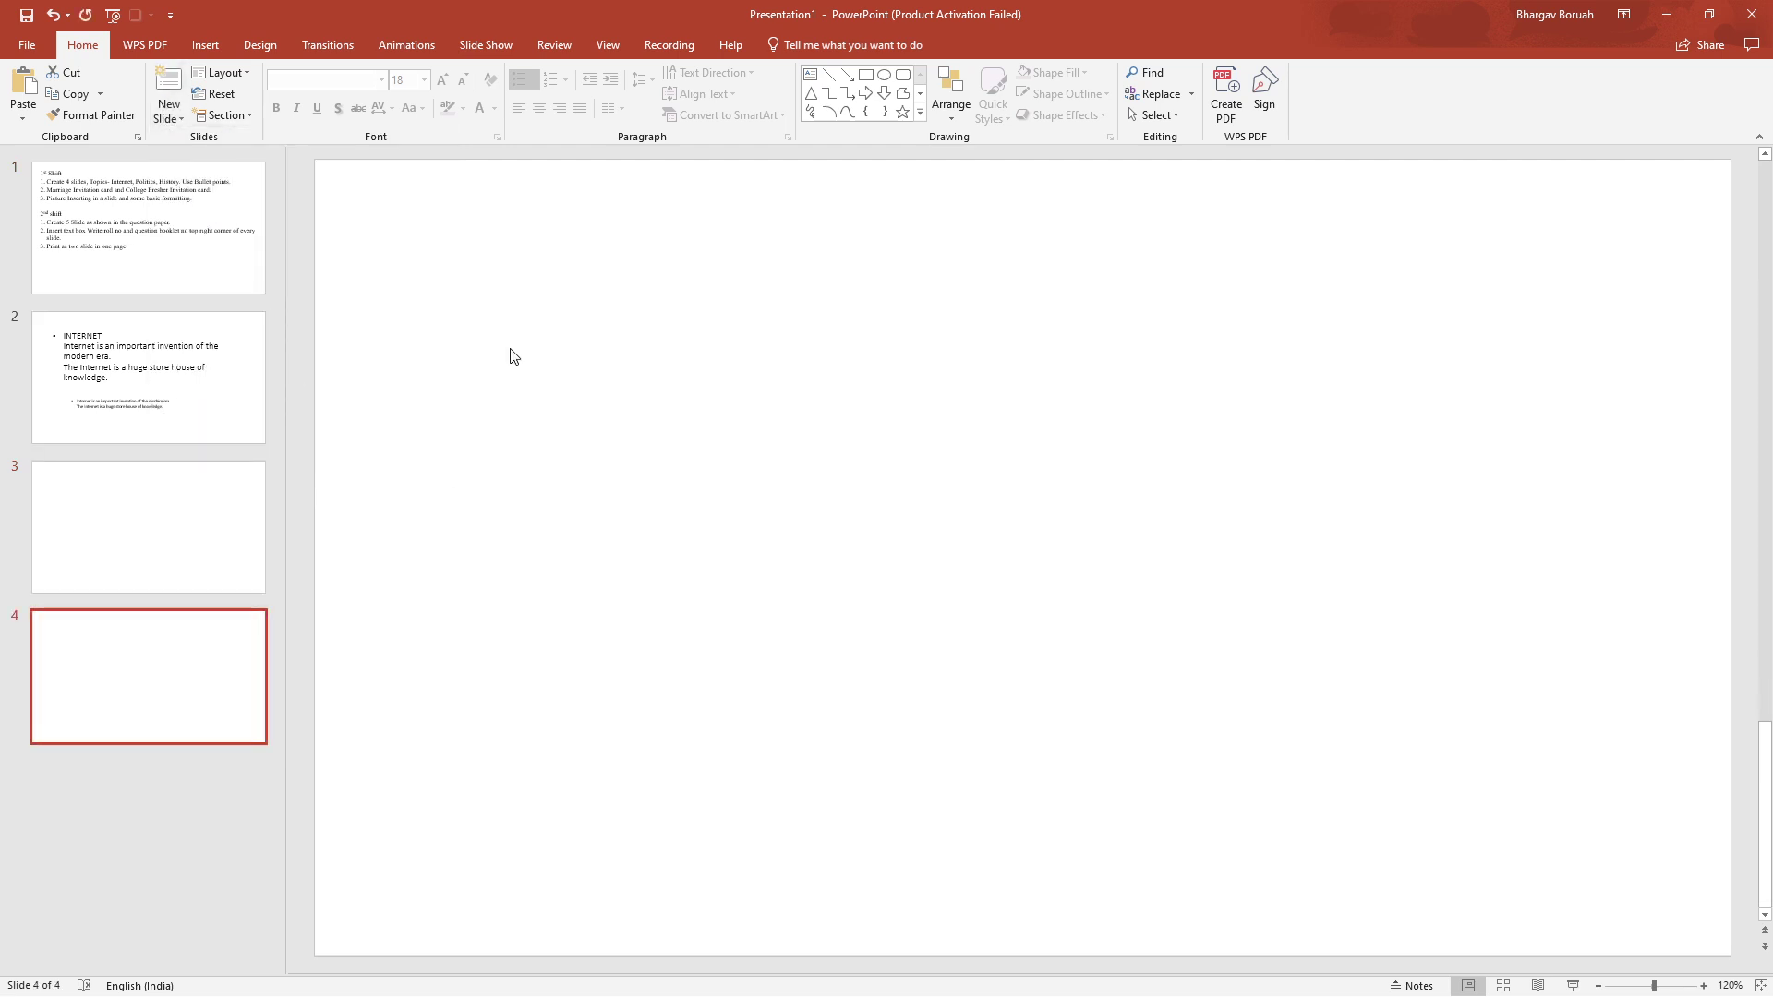
click(174, 567)
drag(186, 693, 190, 499)
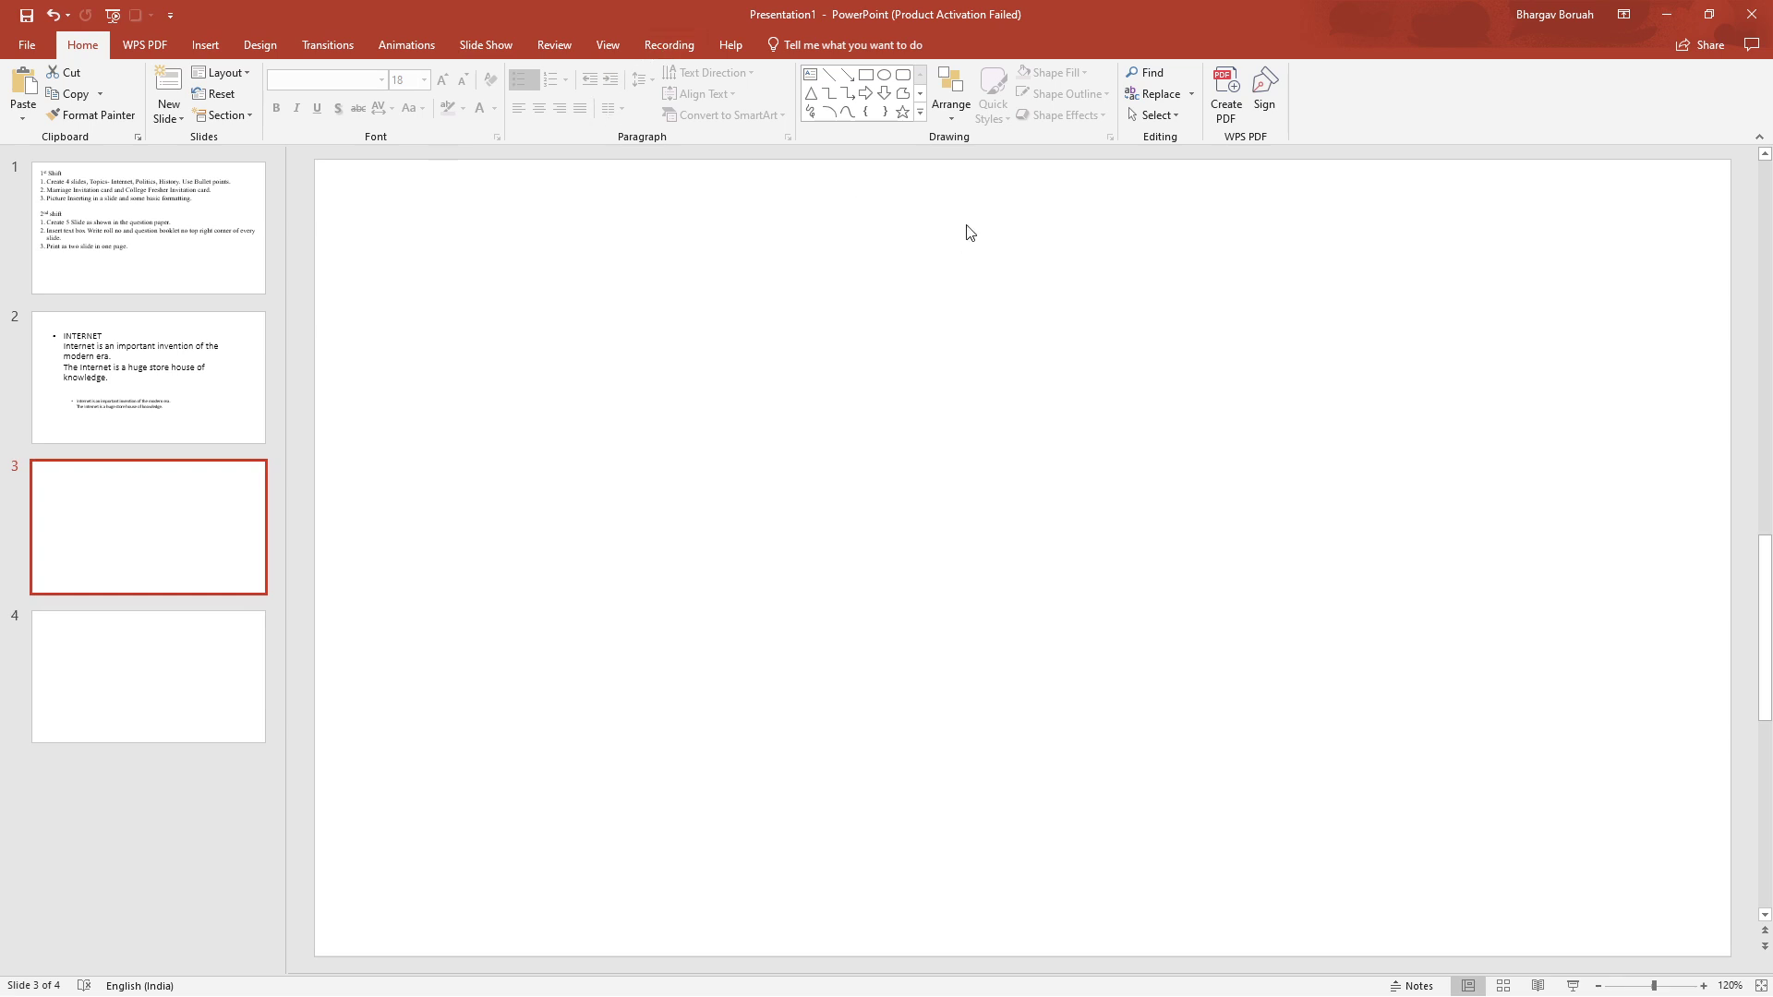
Step: Look through the ribbon tabs and ready the Text Box tool from Insert
click(628, 48)
click(679, 51)
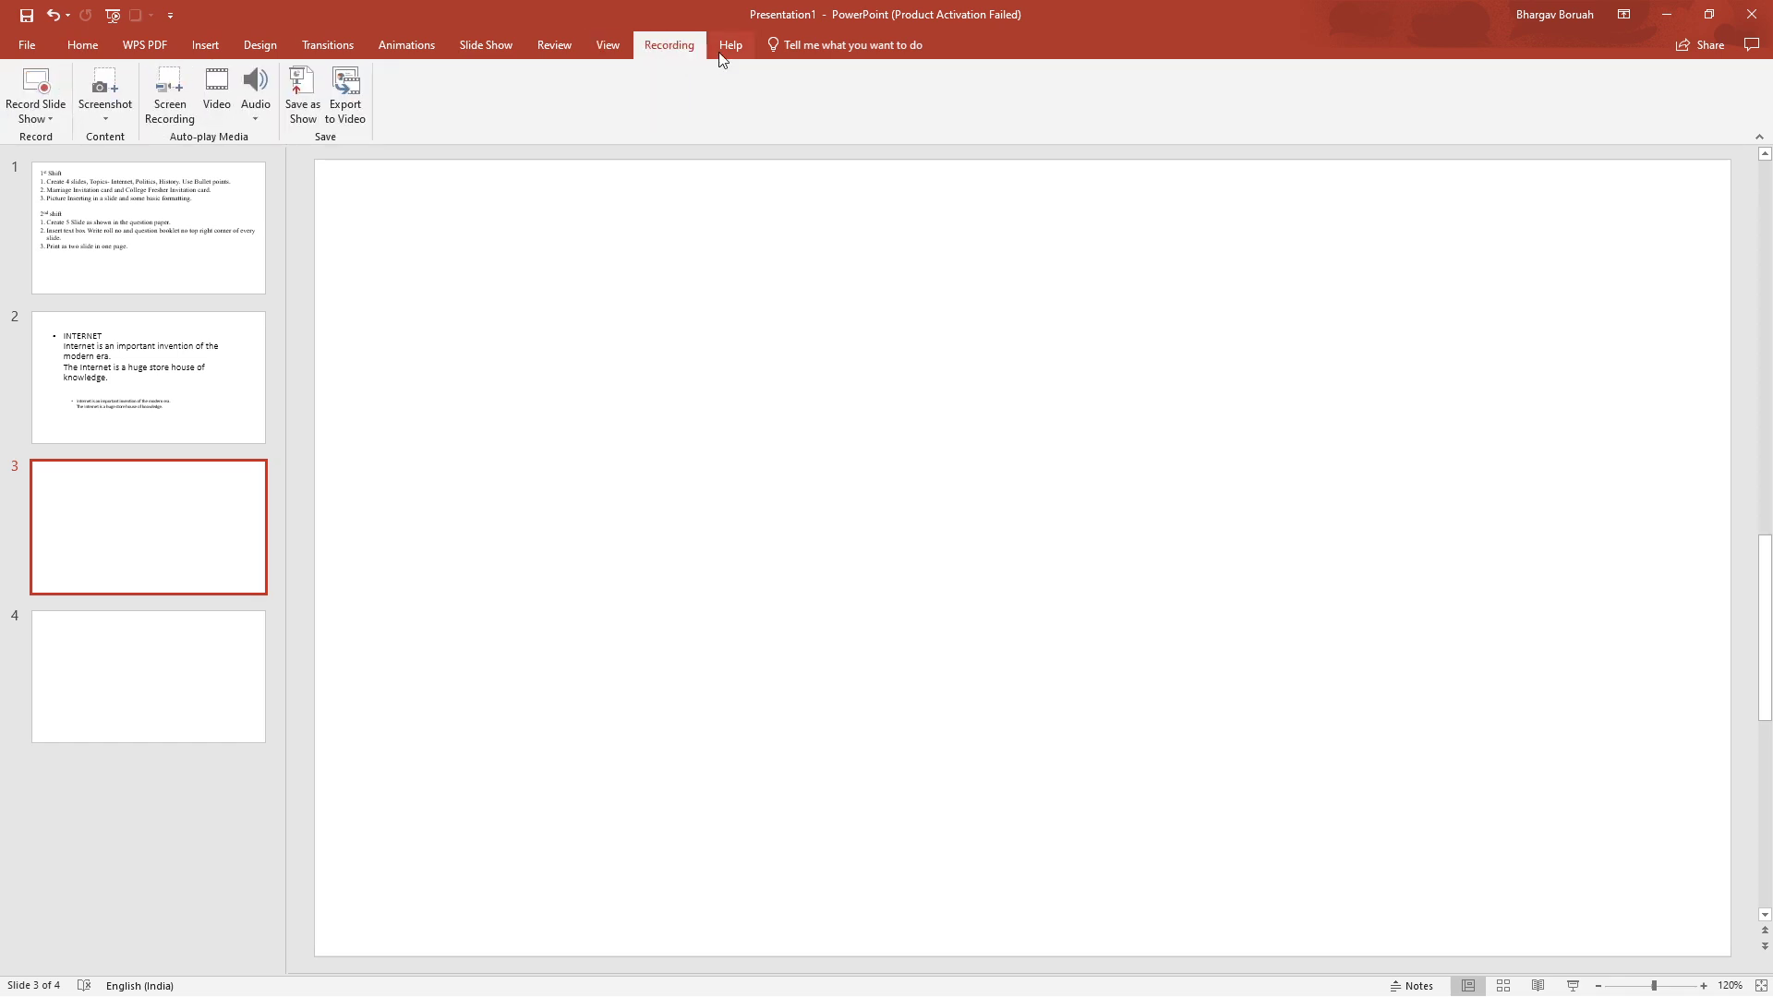
click(563, 44)
click(487, 48)
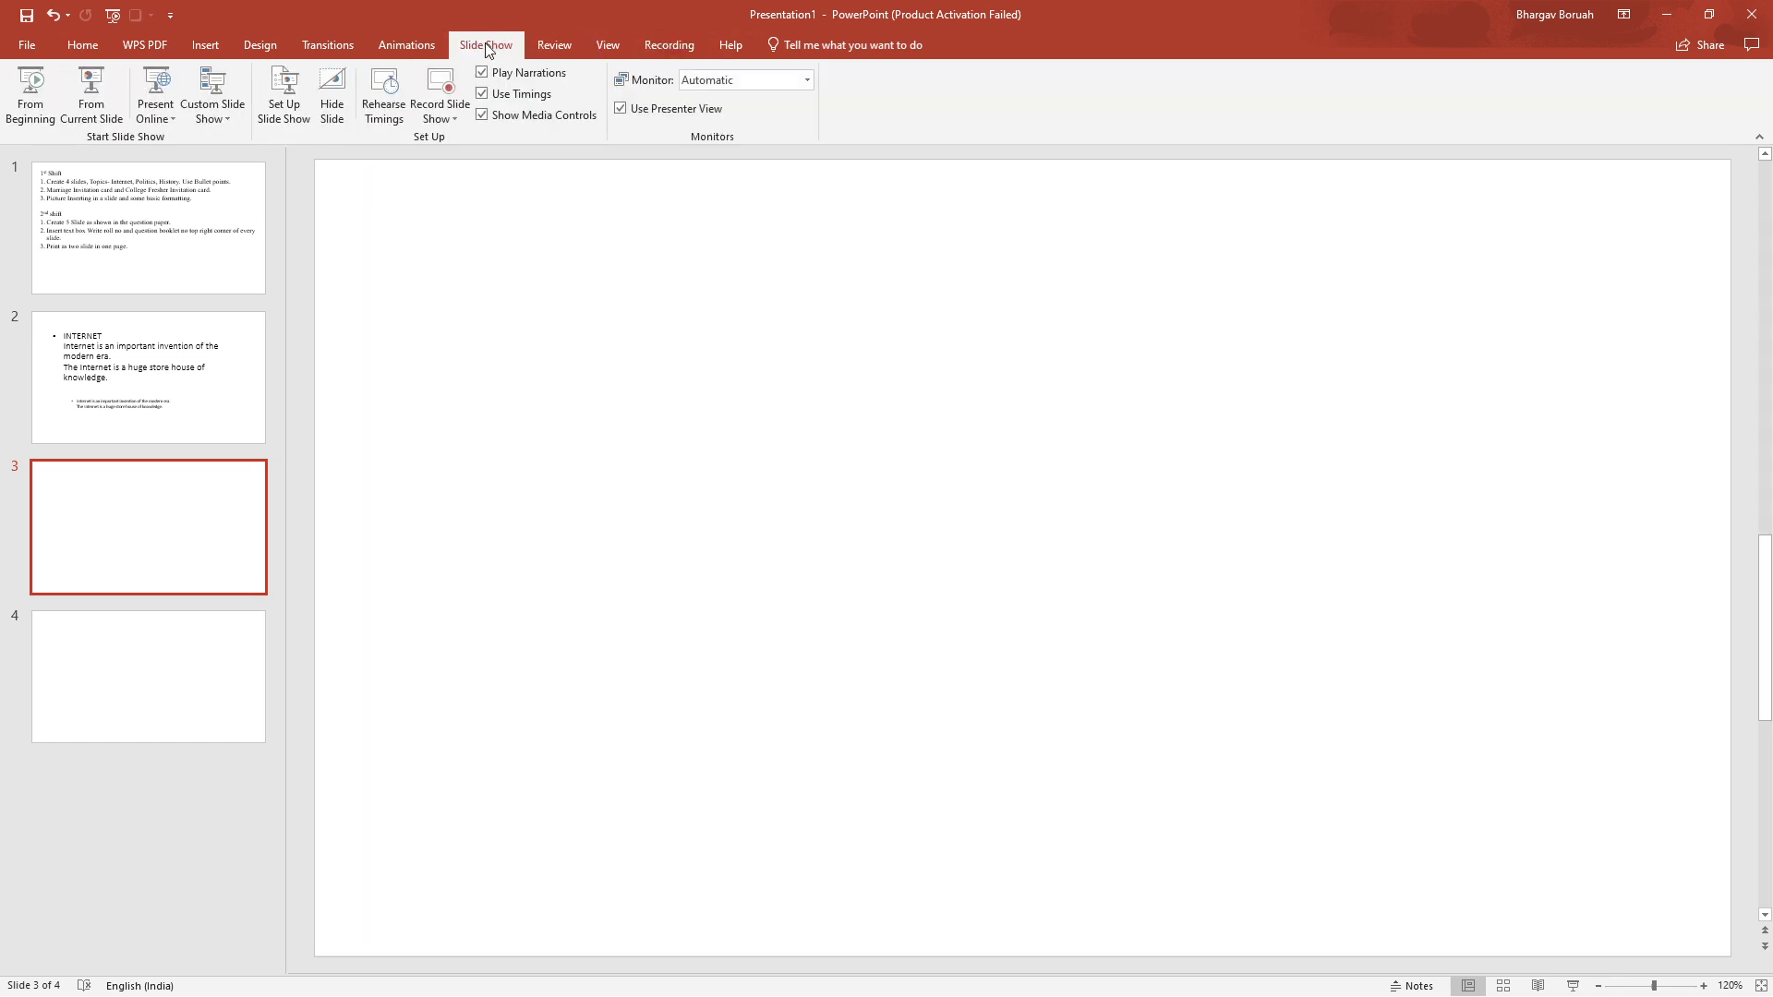
click(428, 48)
click(305, 48)
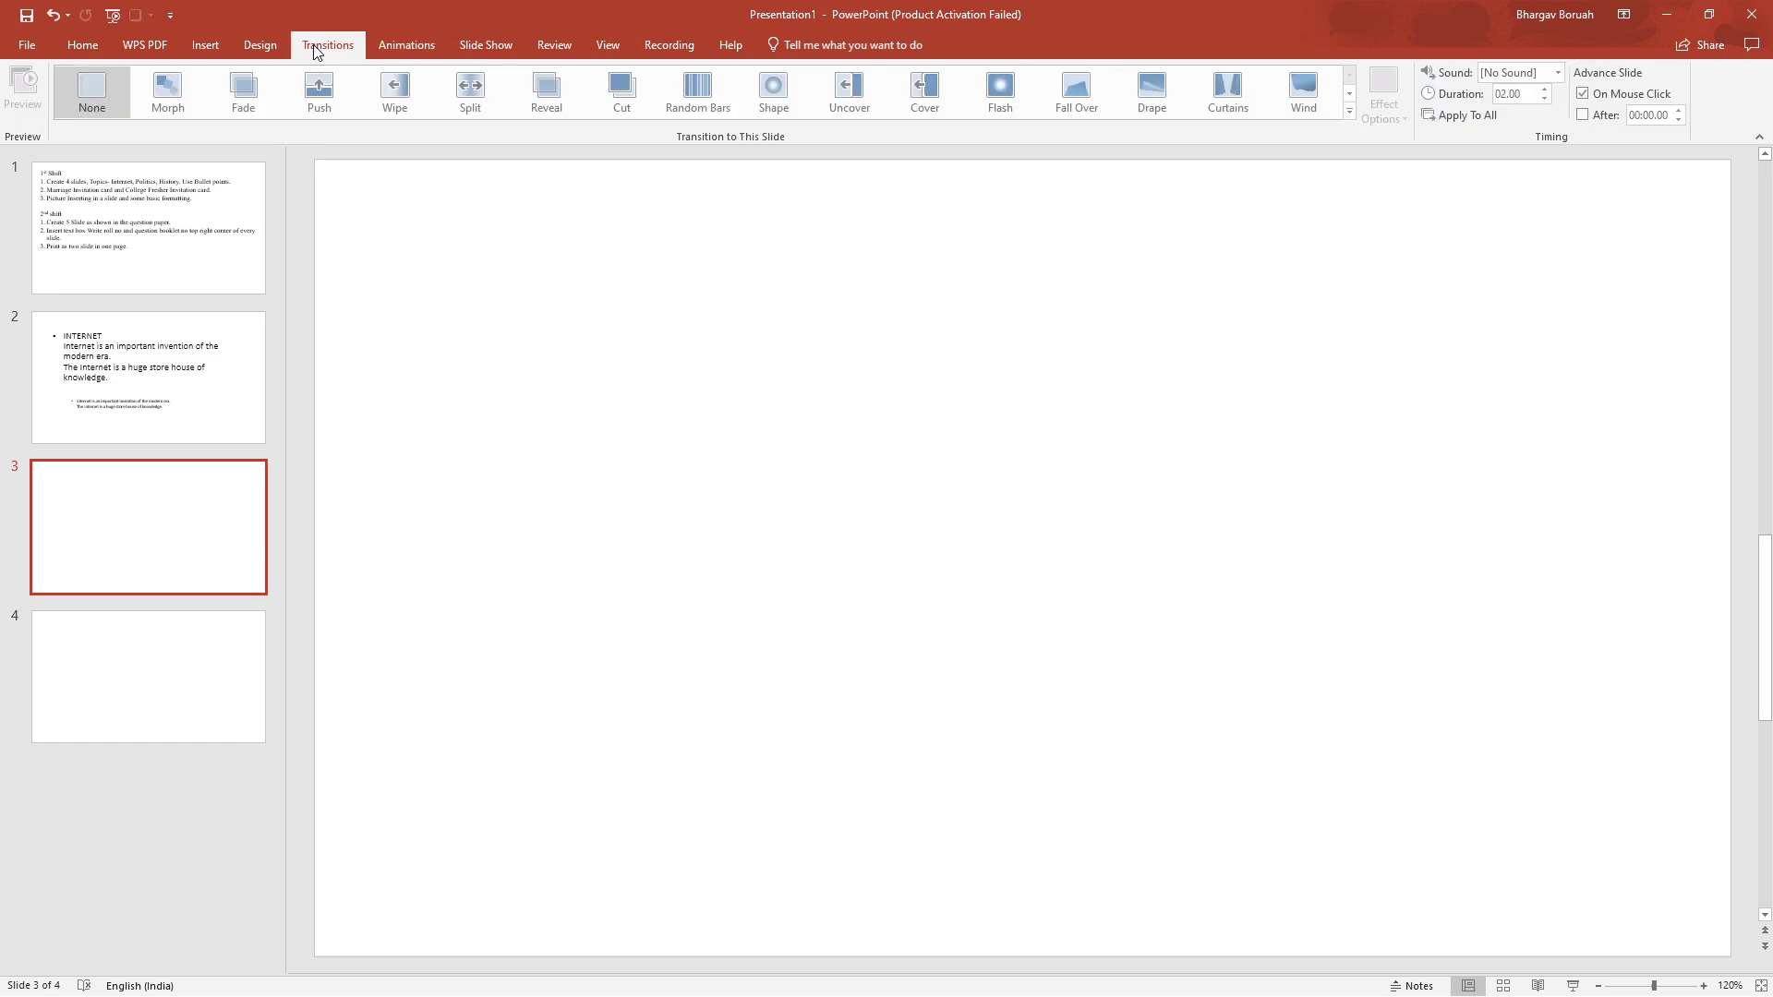
click(205, 50)
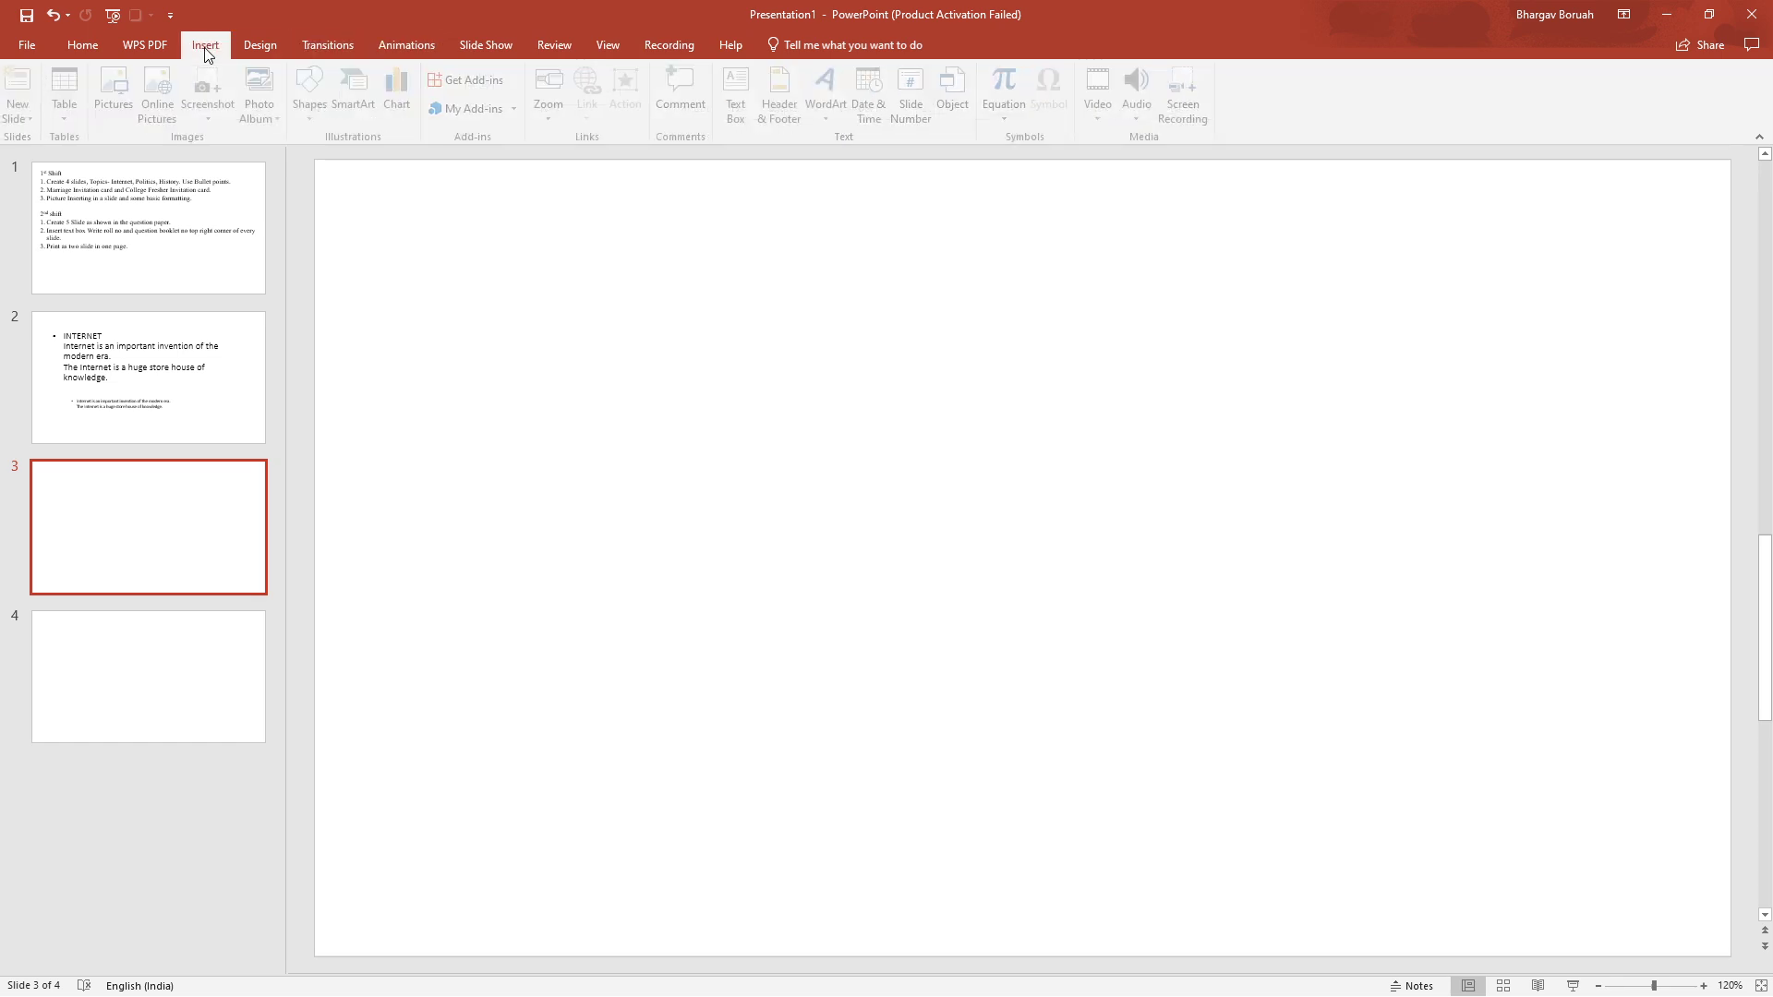
click(147, 52)
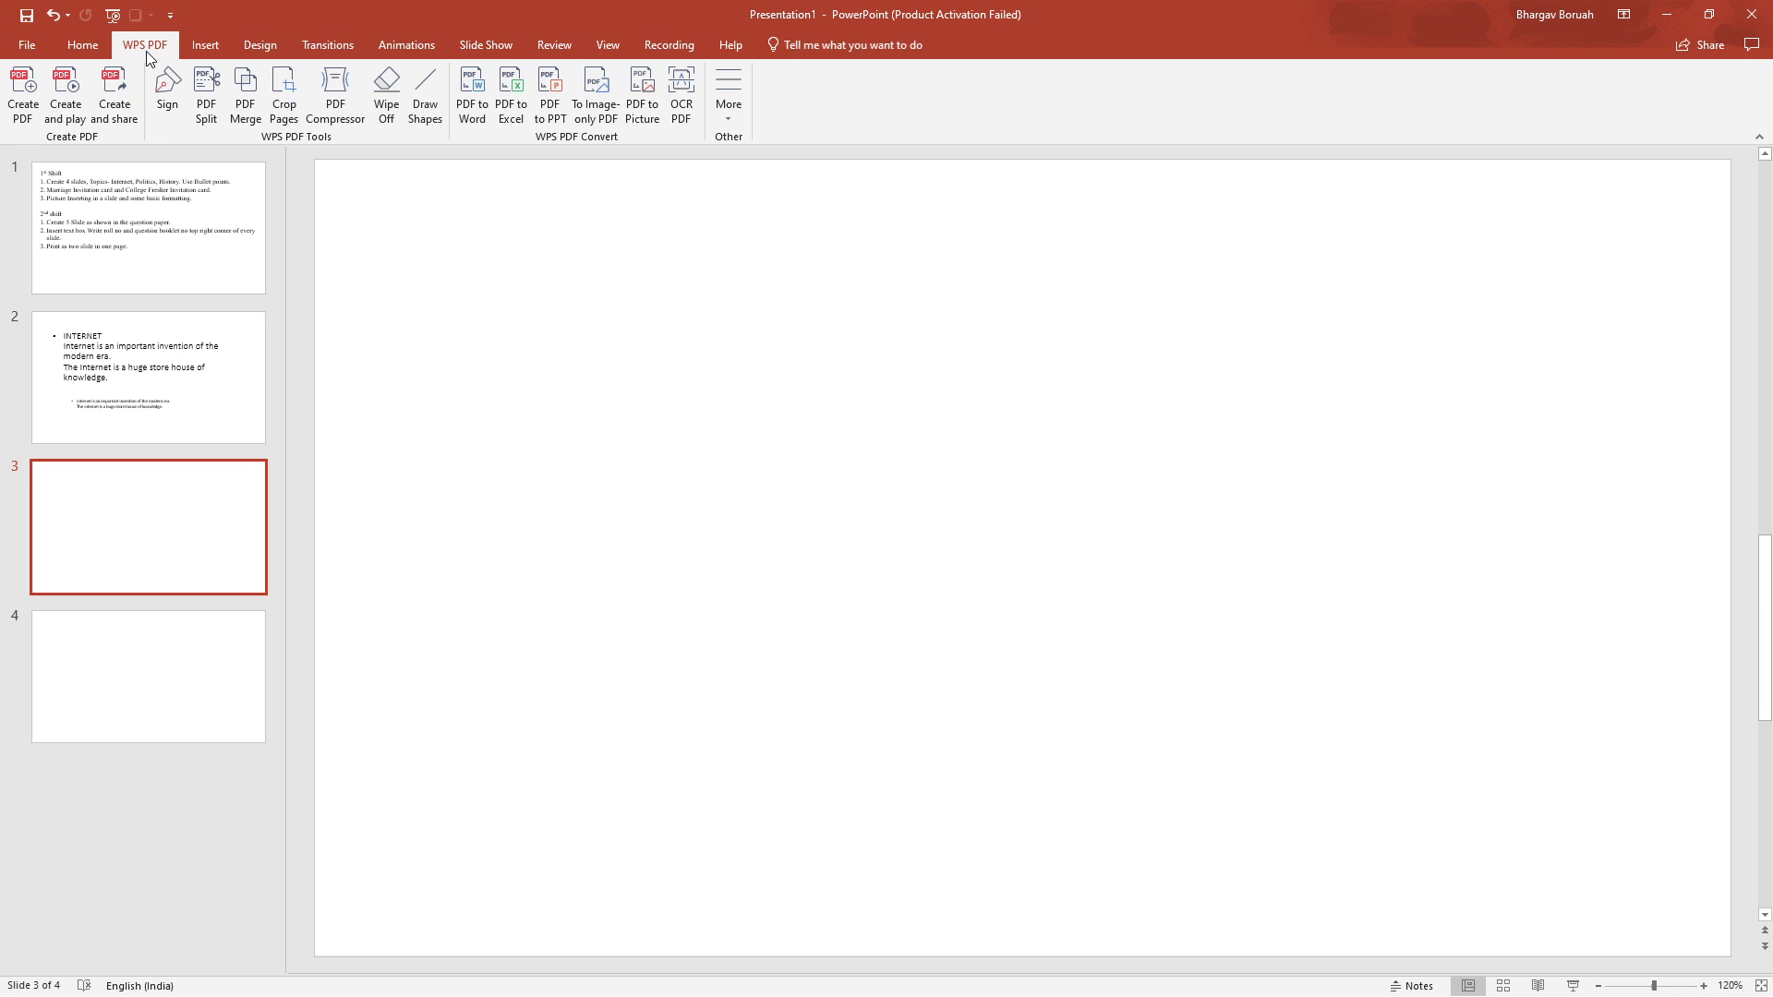
click(98, 53)
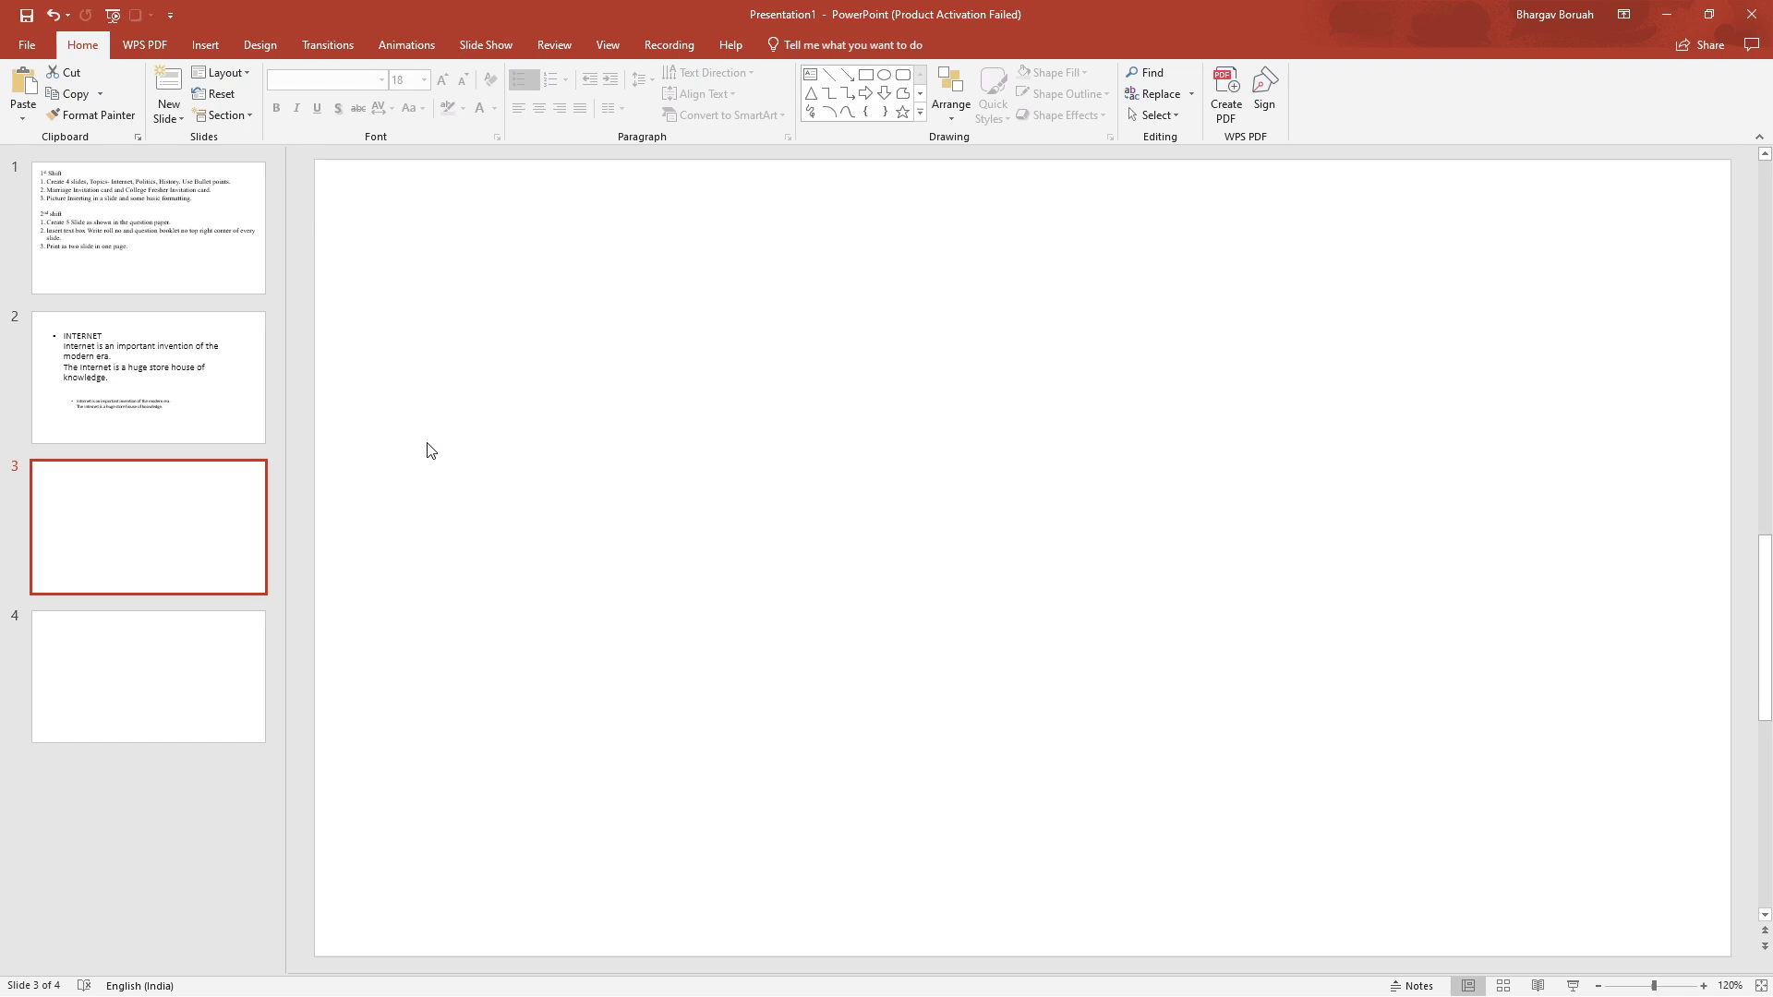
click(206, 43)
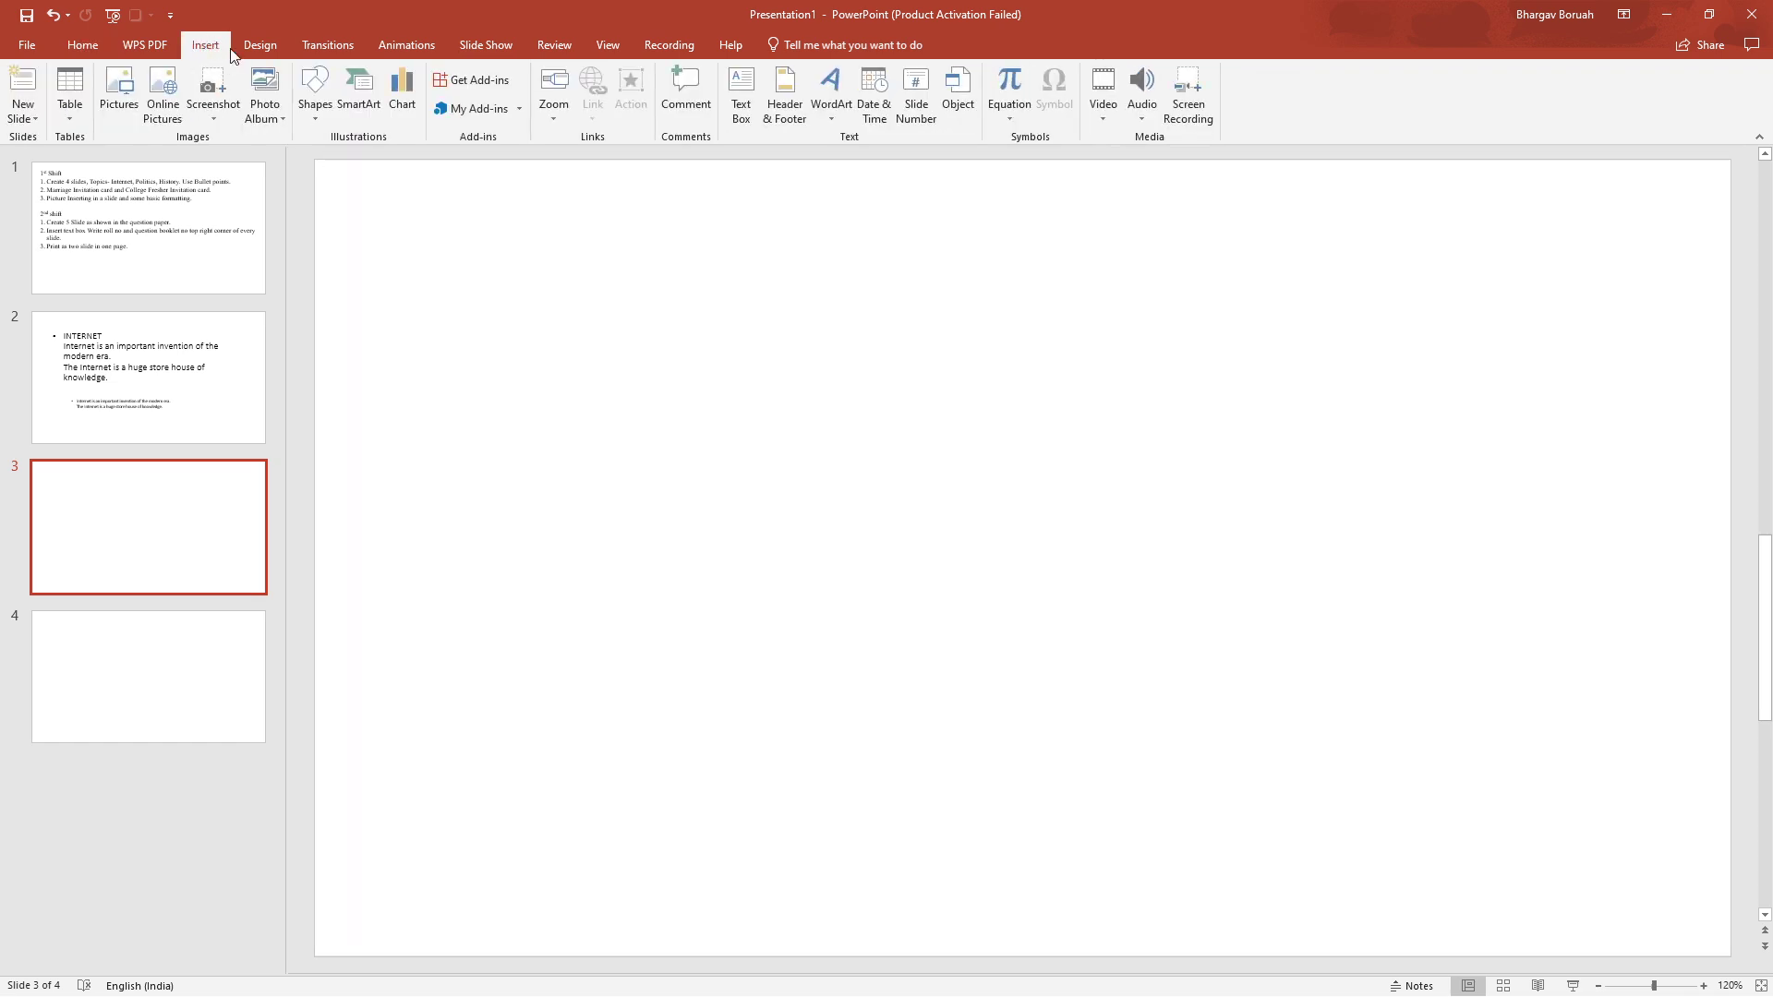
click(315, 92)
click(310, 159)
Step: Draw a wide text box near the top of slide 3 and type INVITATION
mouse_move(418, 252)
mouse_down()
mouse_move(641, 404)
mouse_move(1690, 613)
mouse_move(1599, 400)
mouse_move(1615, 423)
mouse_up()
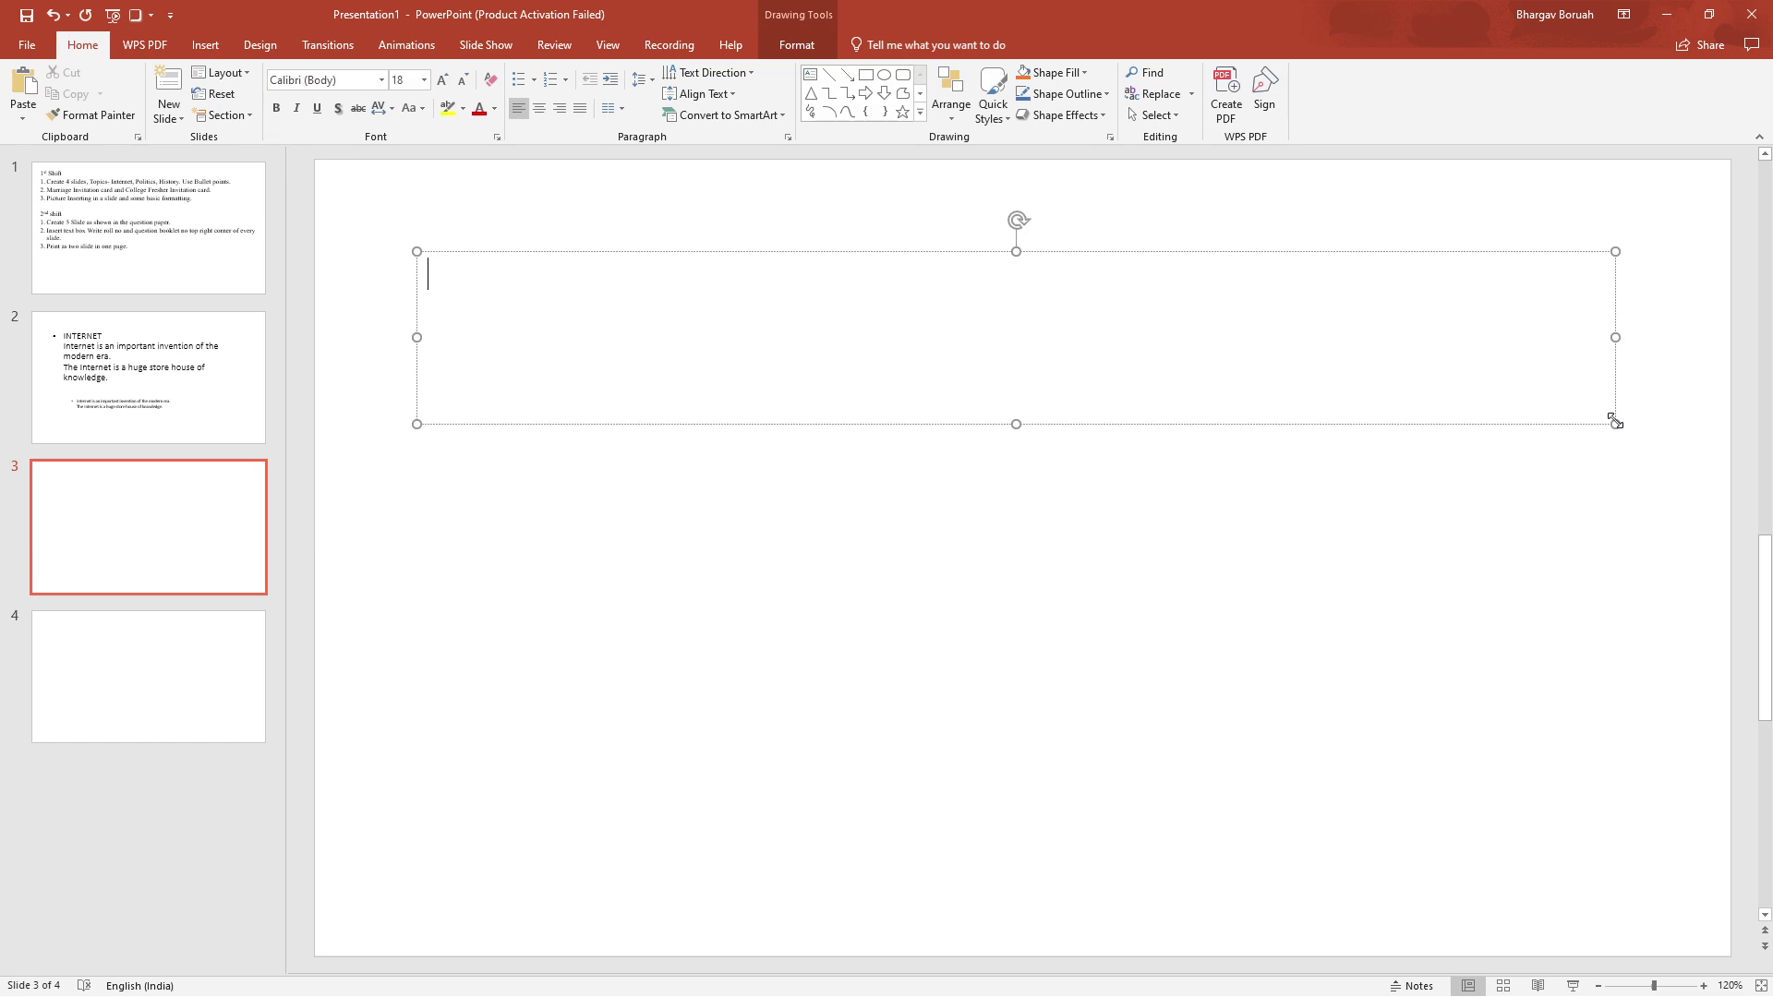
text(INVIT)
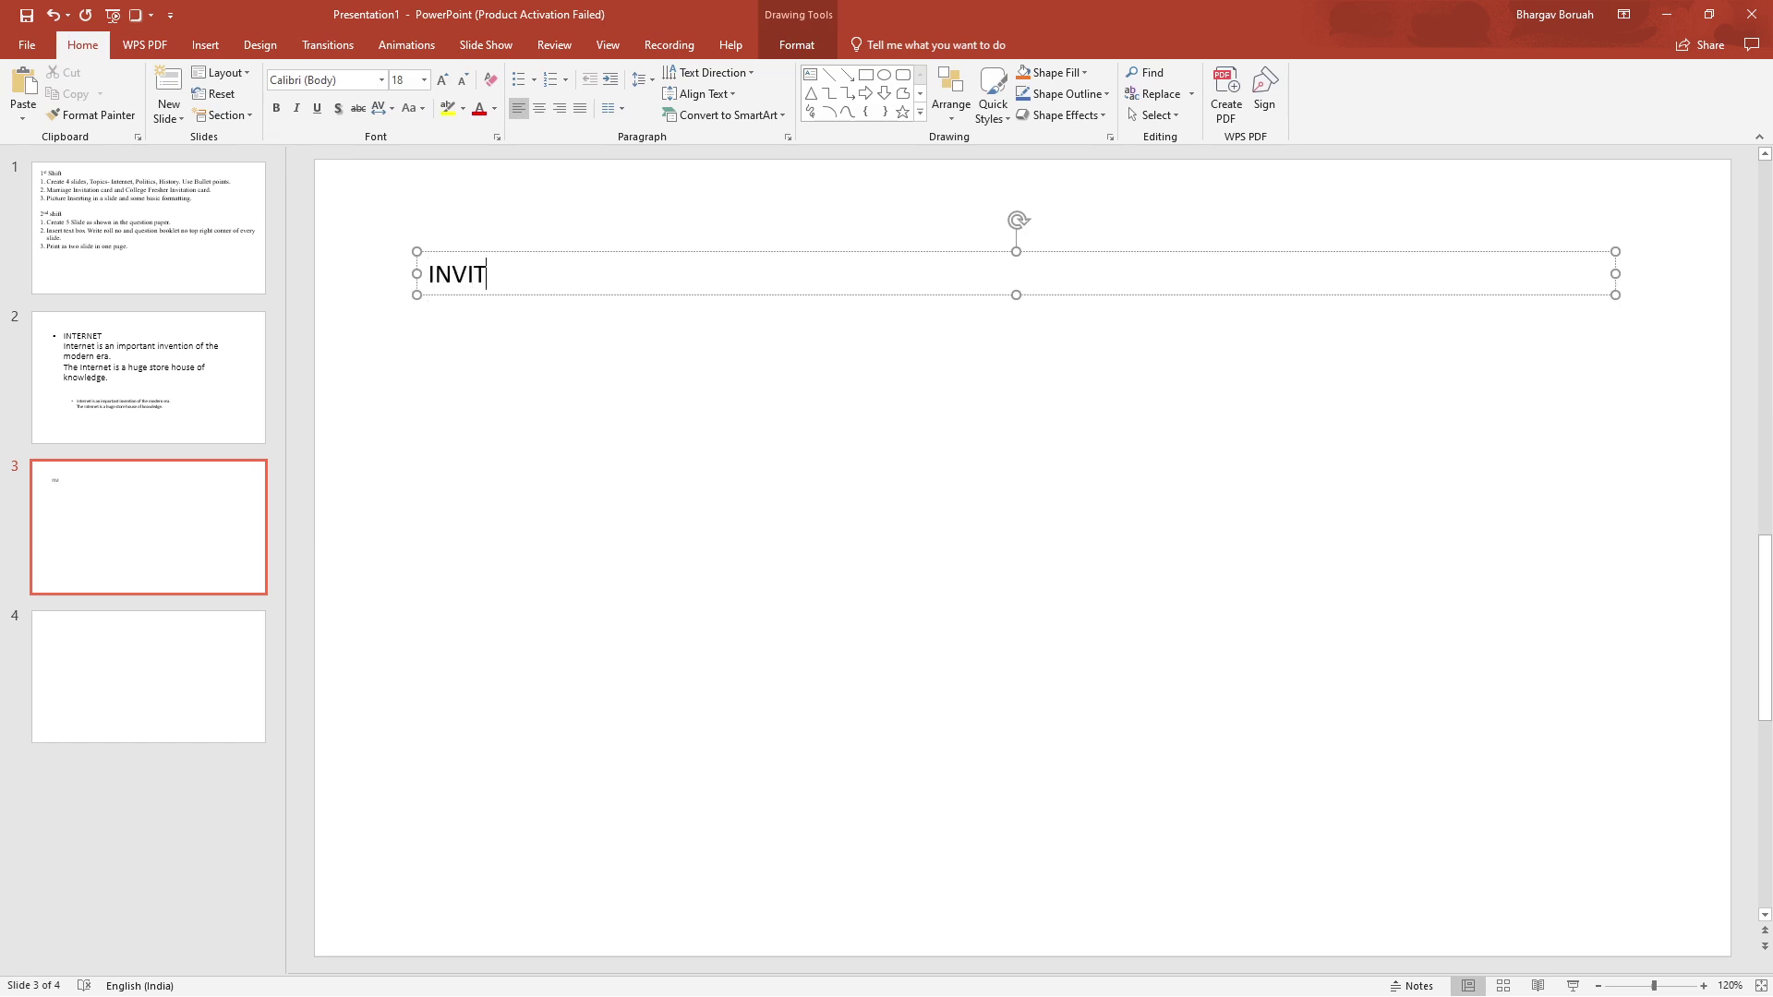
text(ATION)
drag(431, 274, 646, 268)
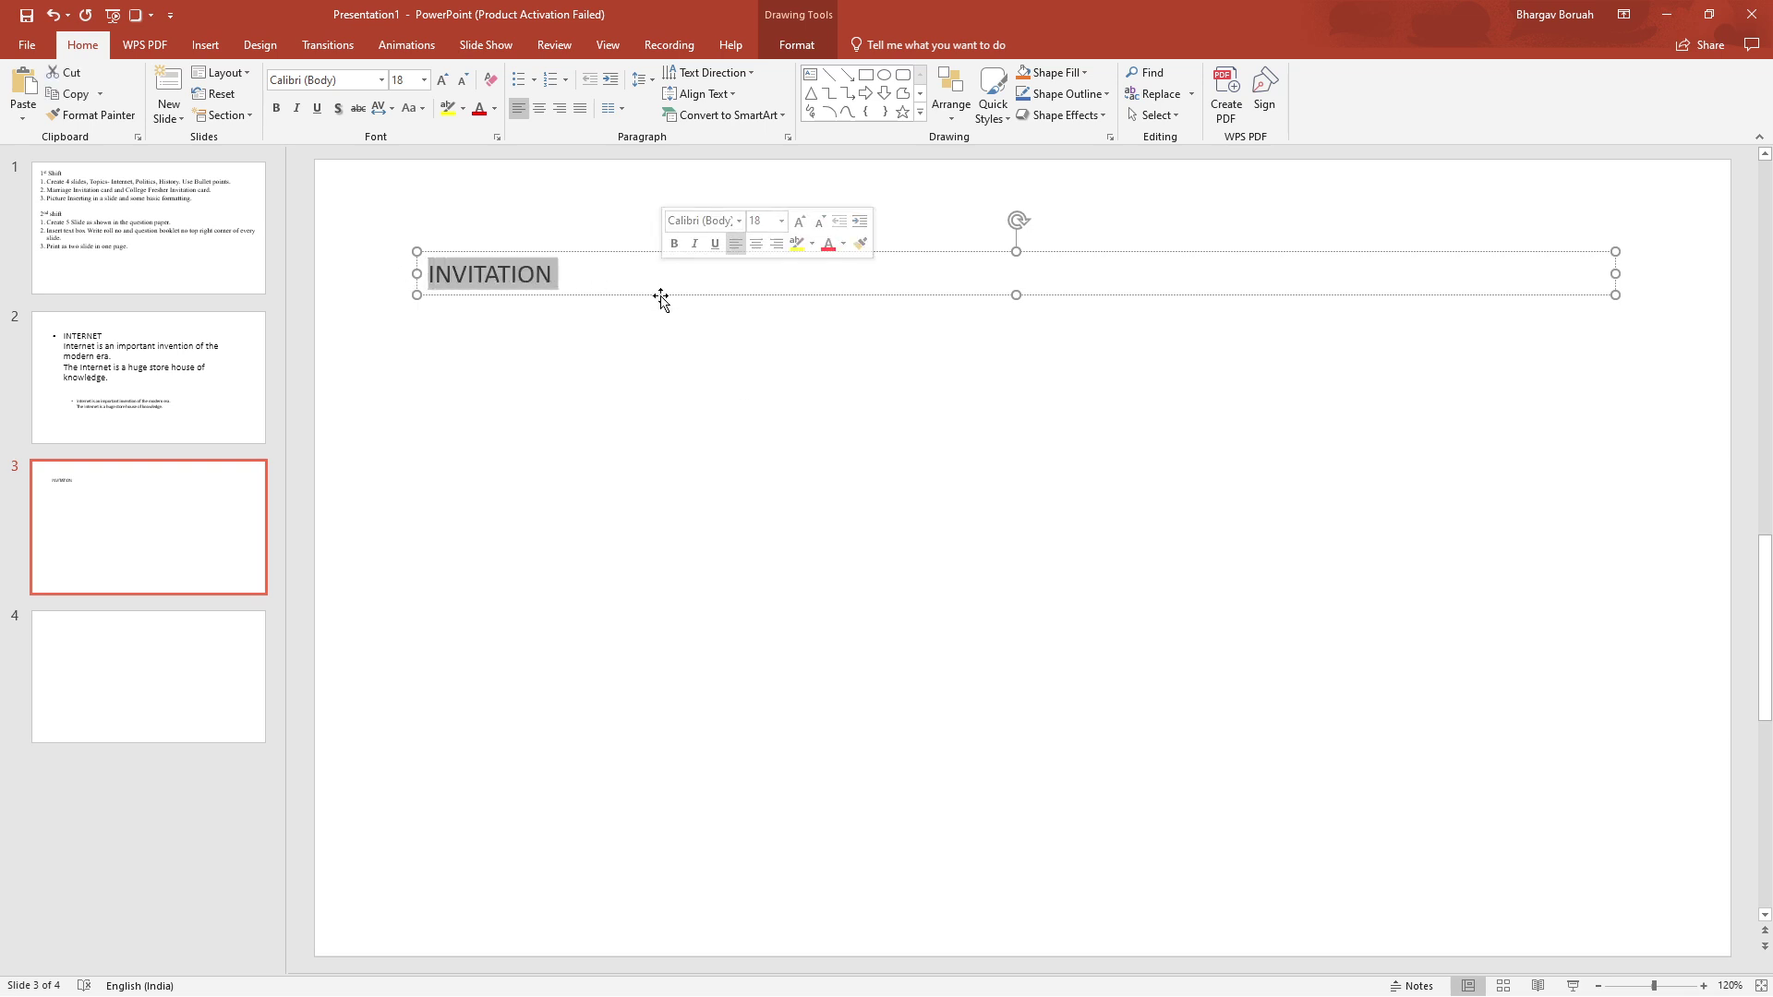
Step: Format INVITATION as bold 48 pt Times New Roman, centred in its box
click(382, 81)
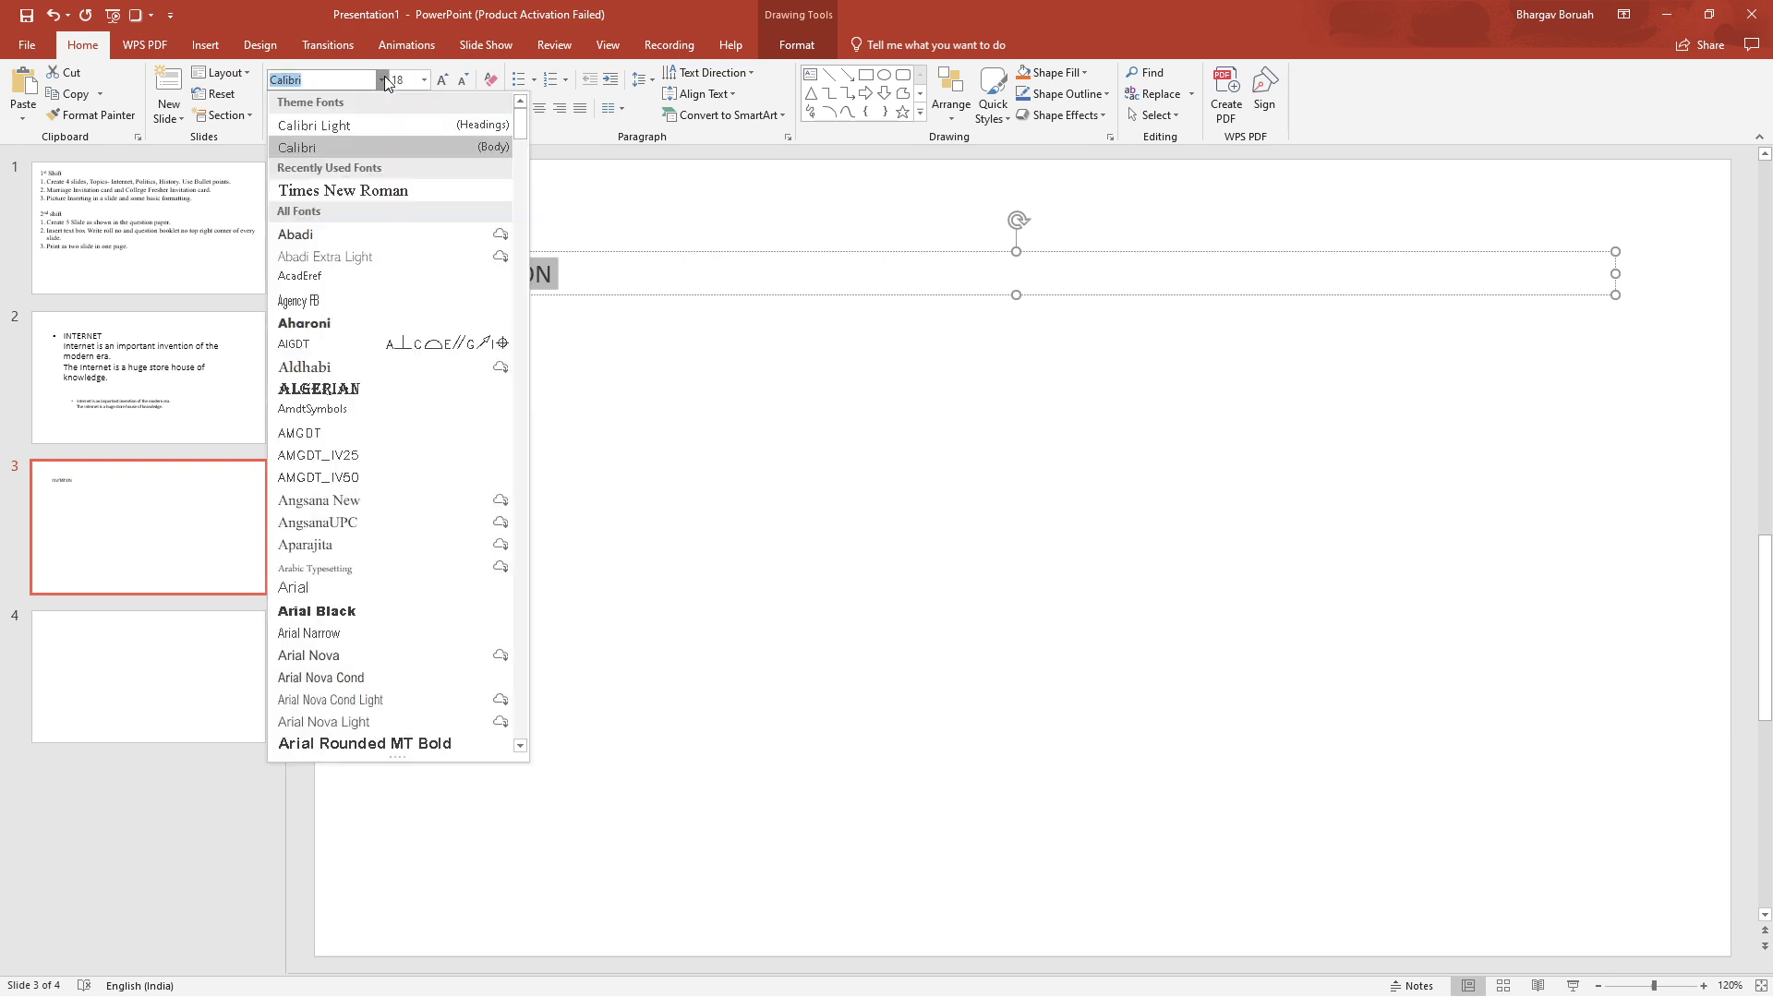
click(403, 189)
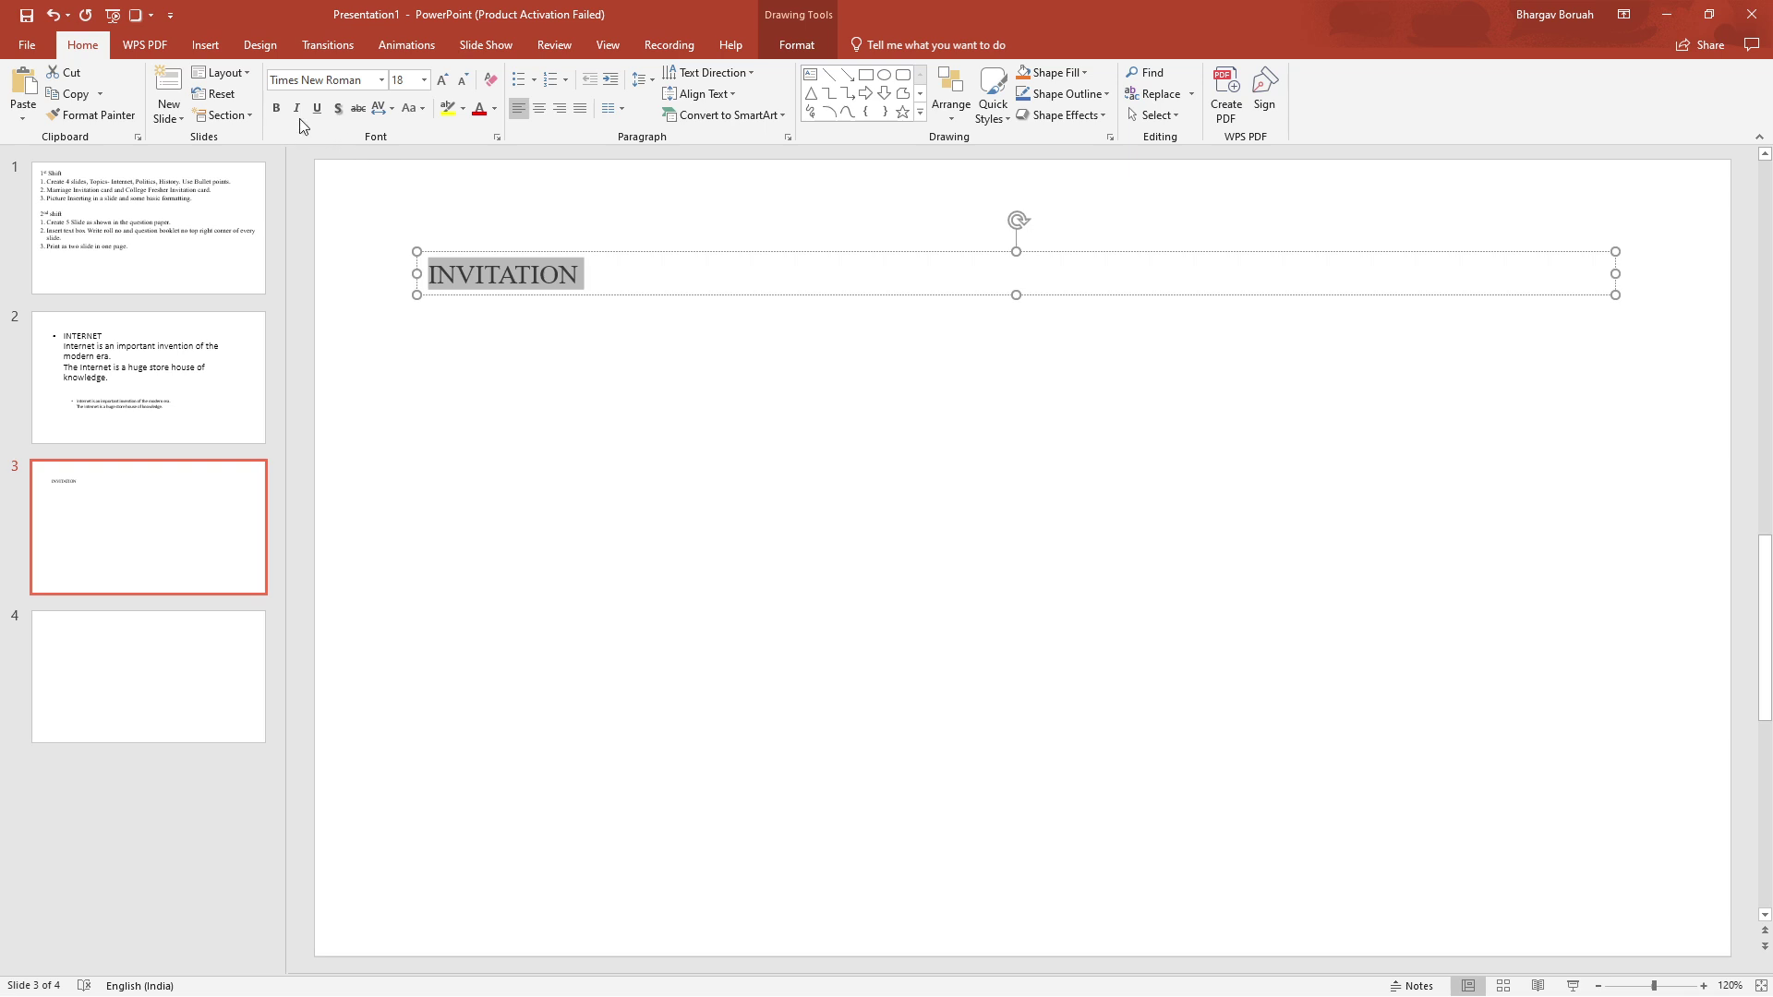
click(445, 80)
click(445, 79)
click(445, 80)
click(445, 80)
click(445, 80)
click(445, 80)
click(445, 80)
click(445, 79)
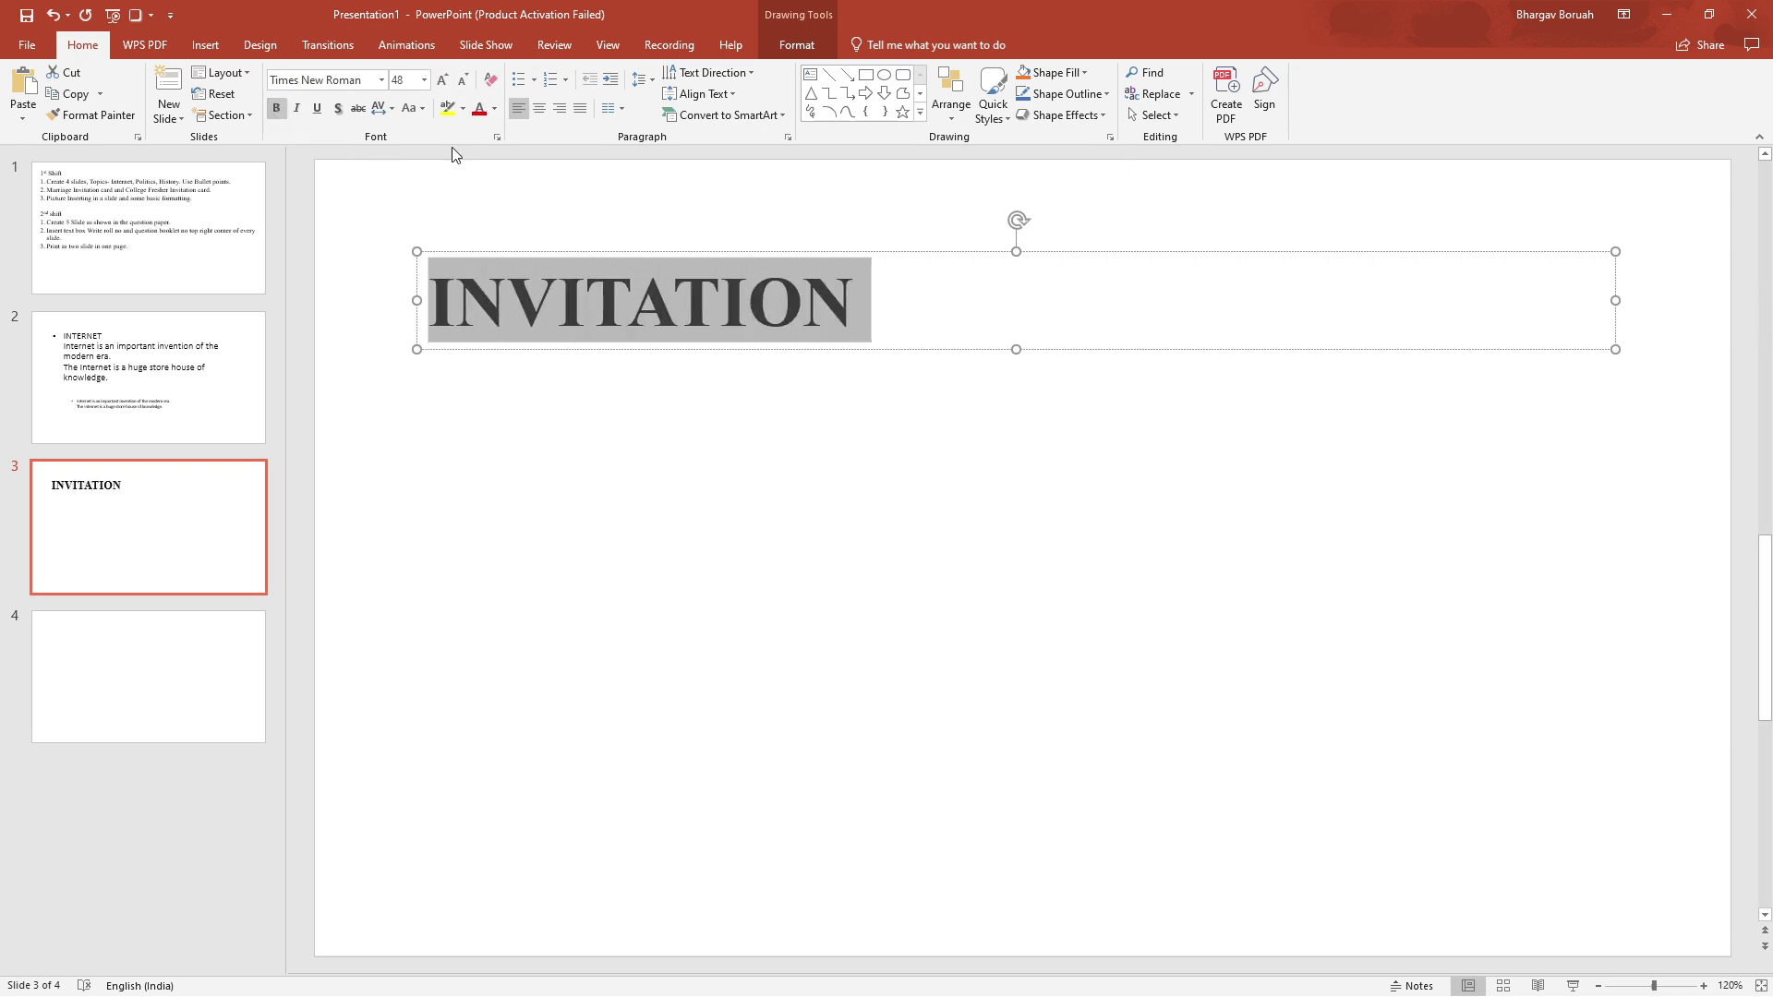
click(539, 115)
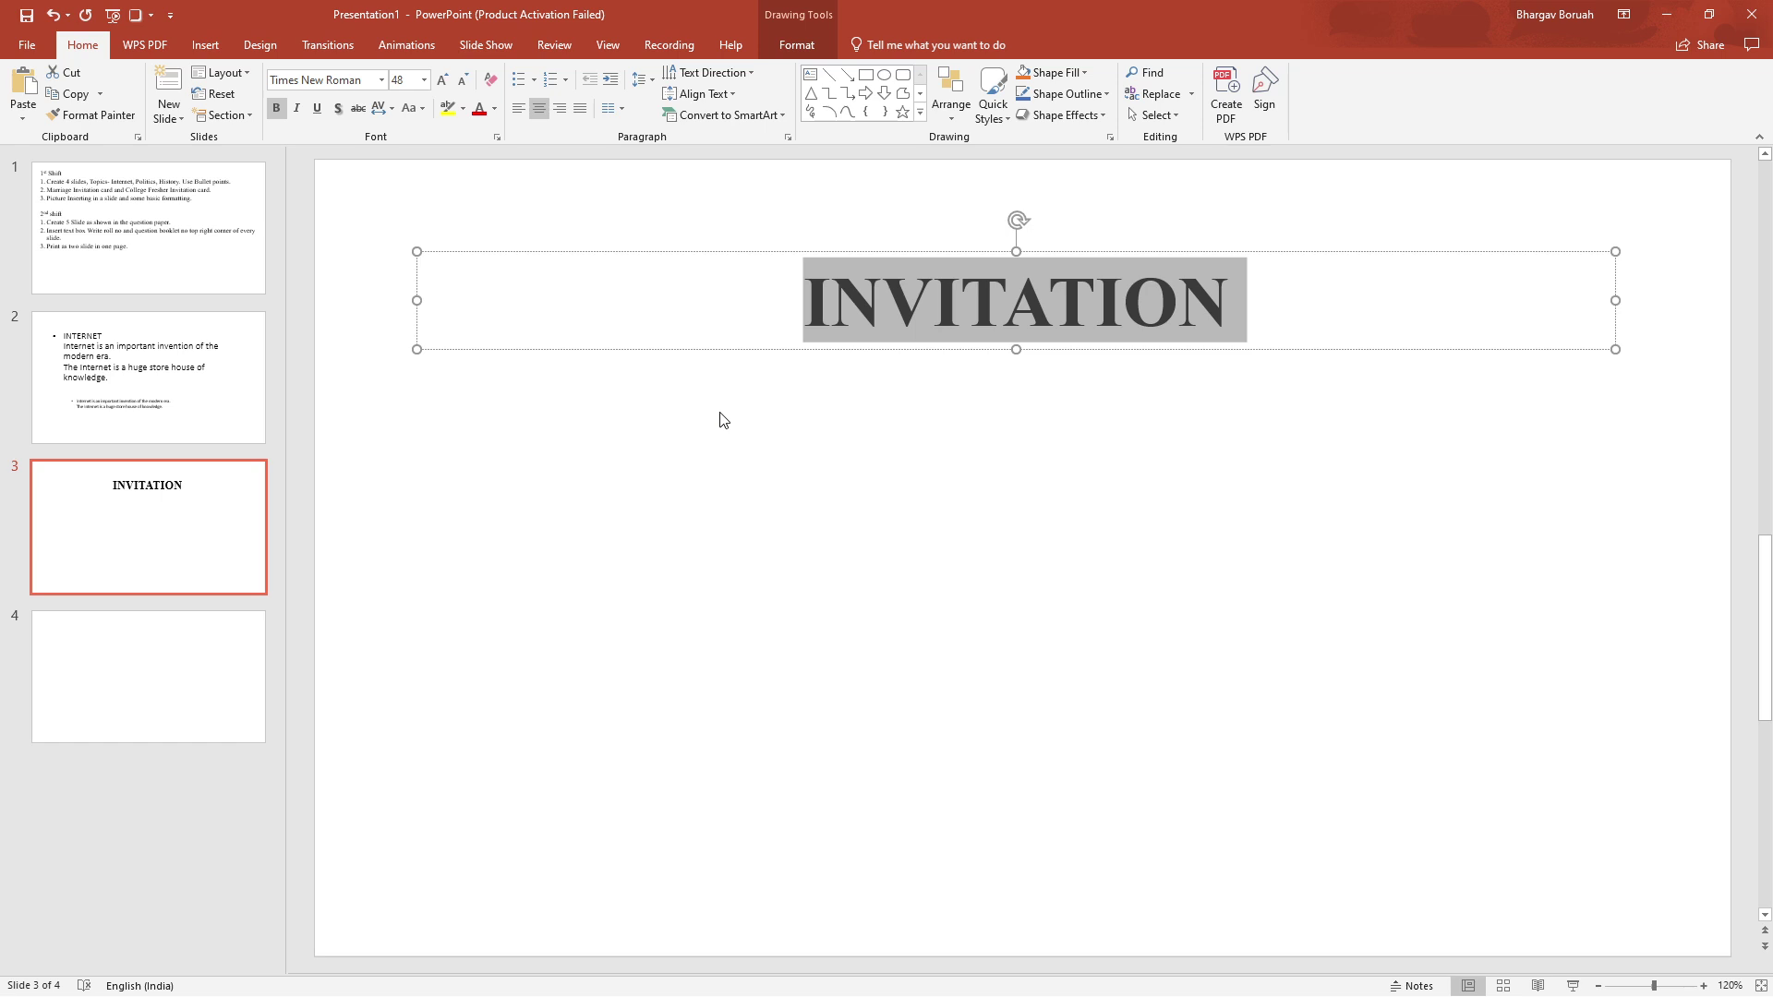
click(797, 45)
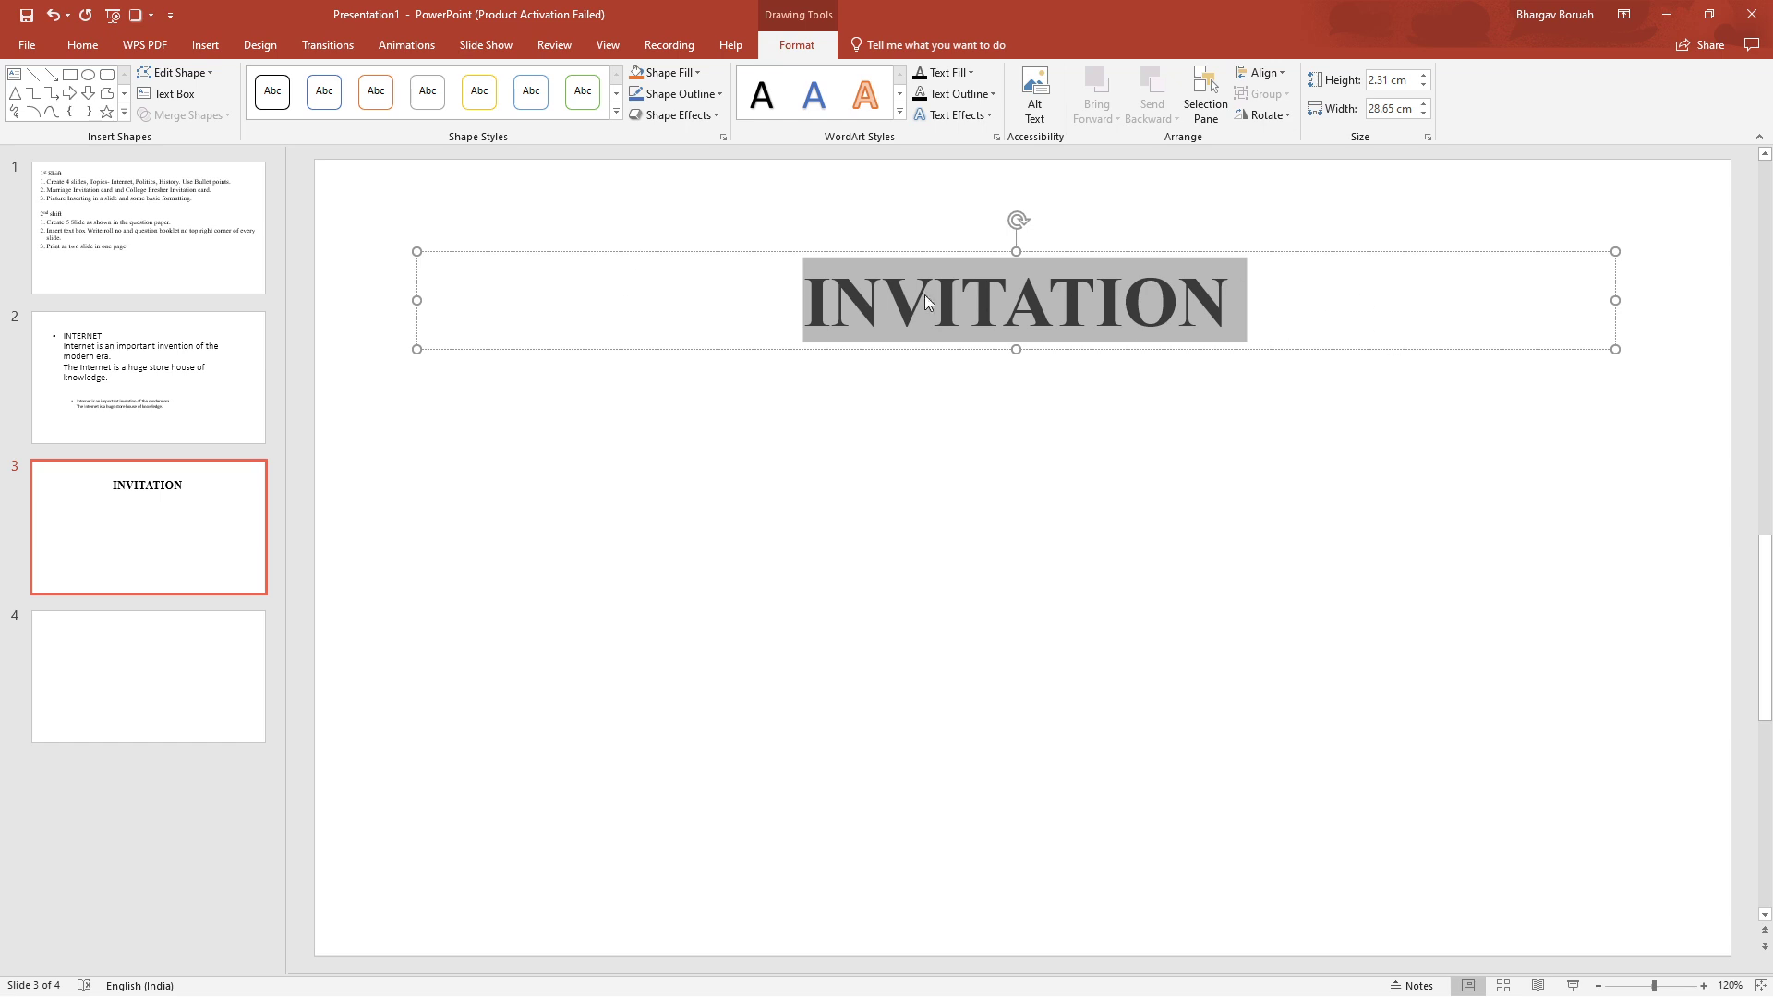
Step: Bend the INVITATION heading into a Follow Path Arch transform, leaving it without a shadow
click(704, 115)
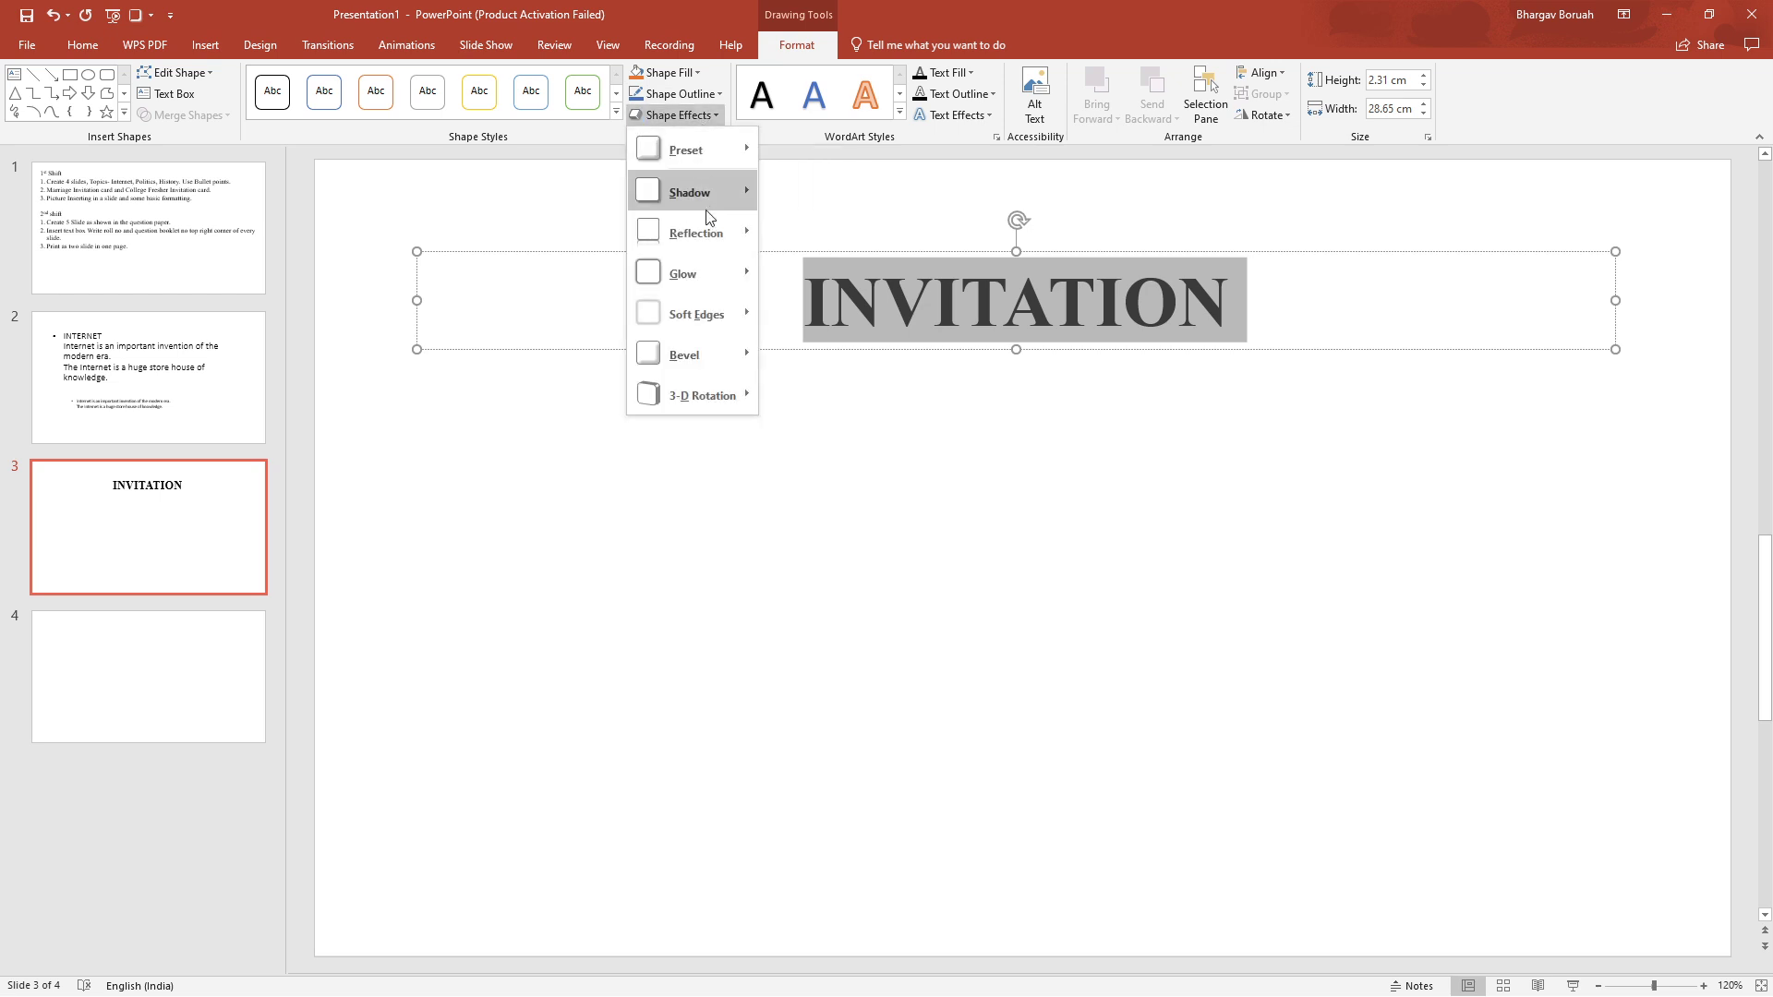
click(507, 404)
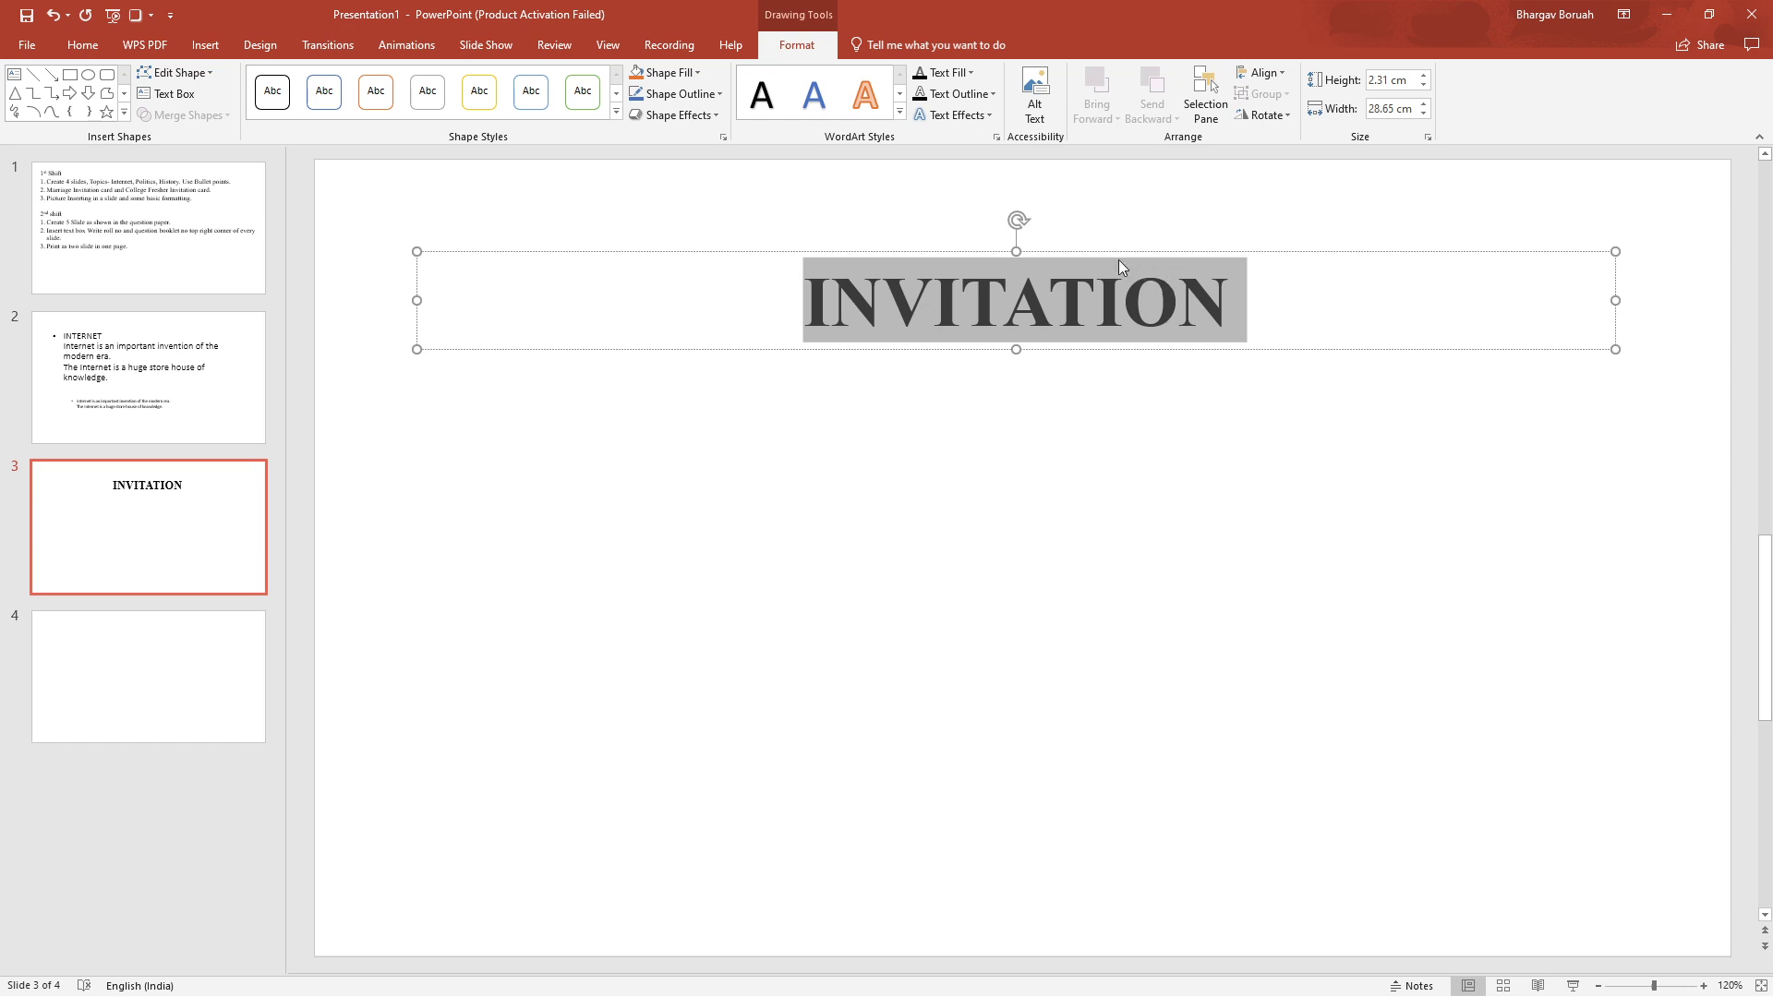
click(962, 115)
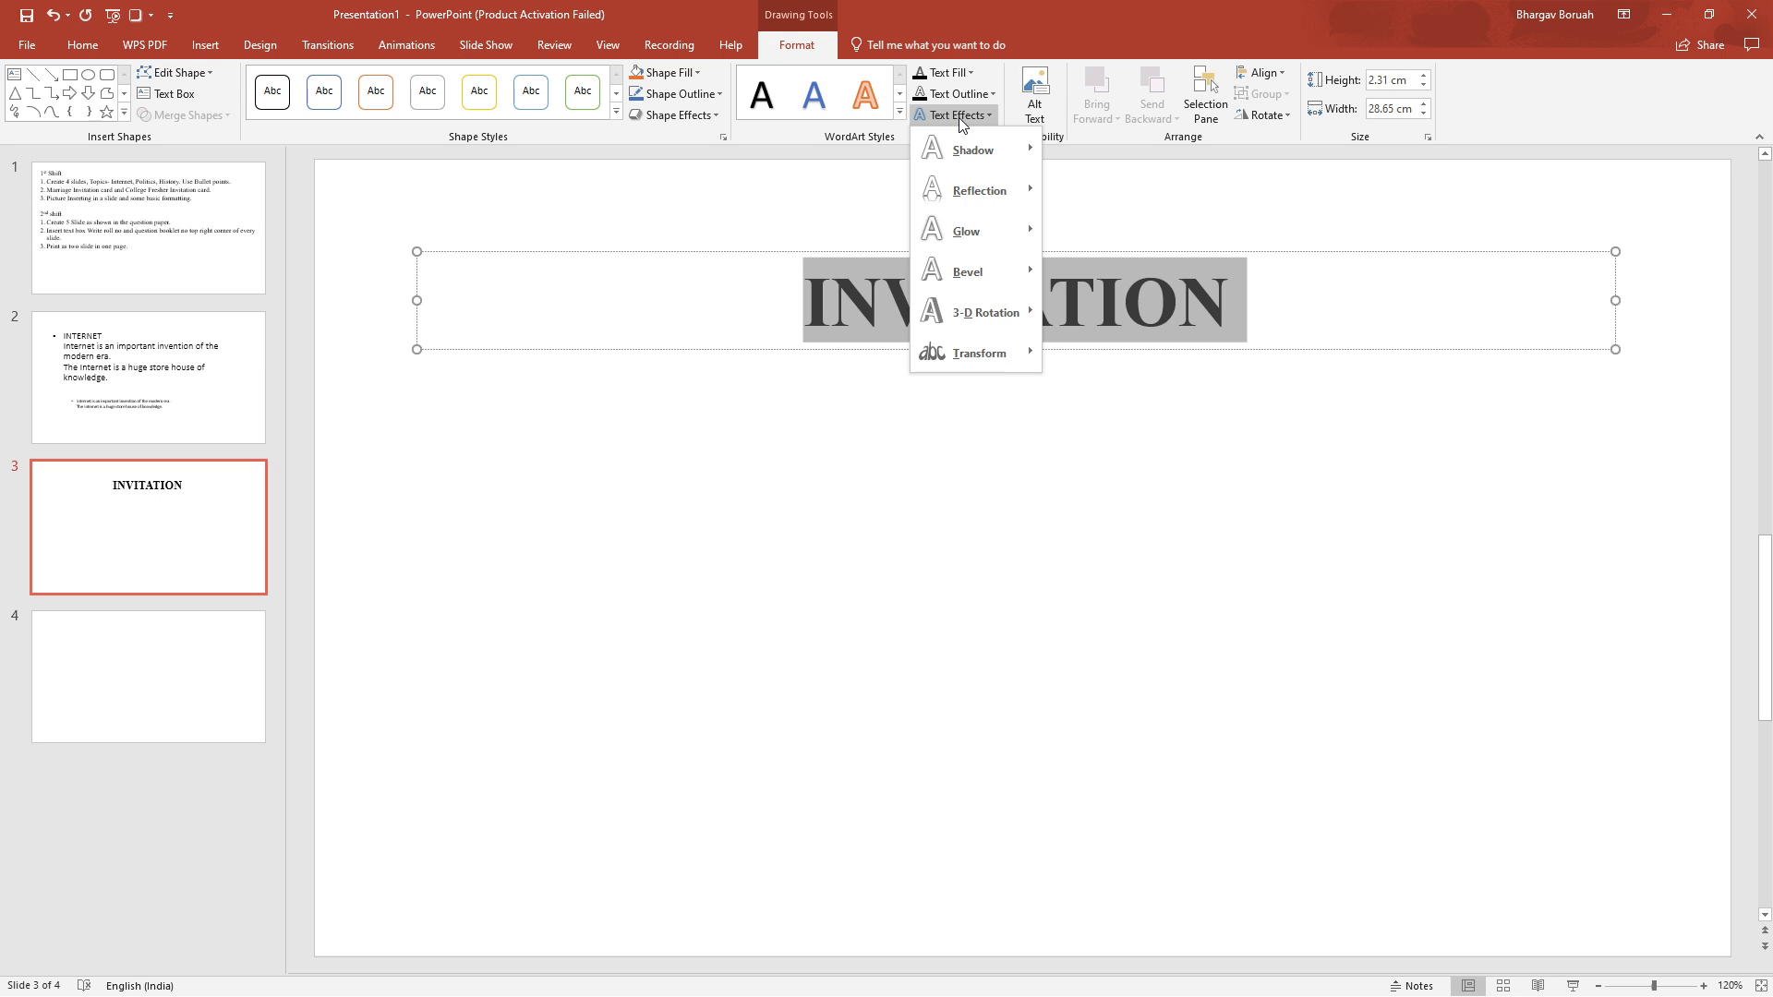
mouse_move(979, 356)
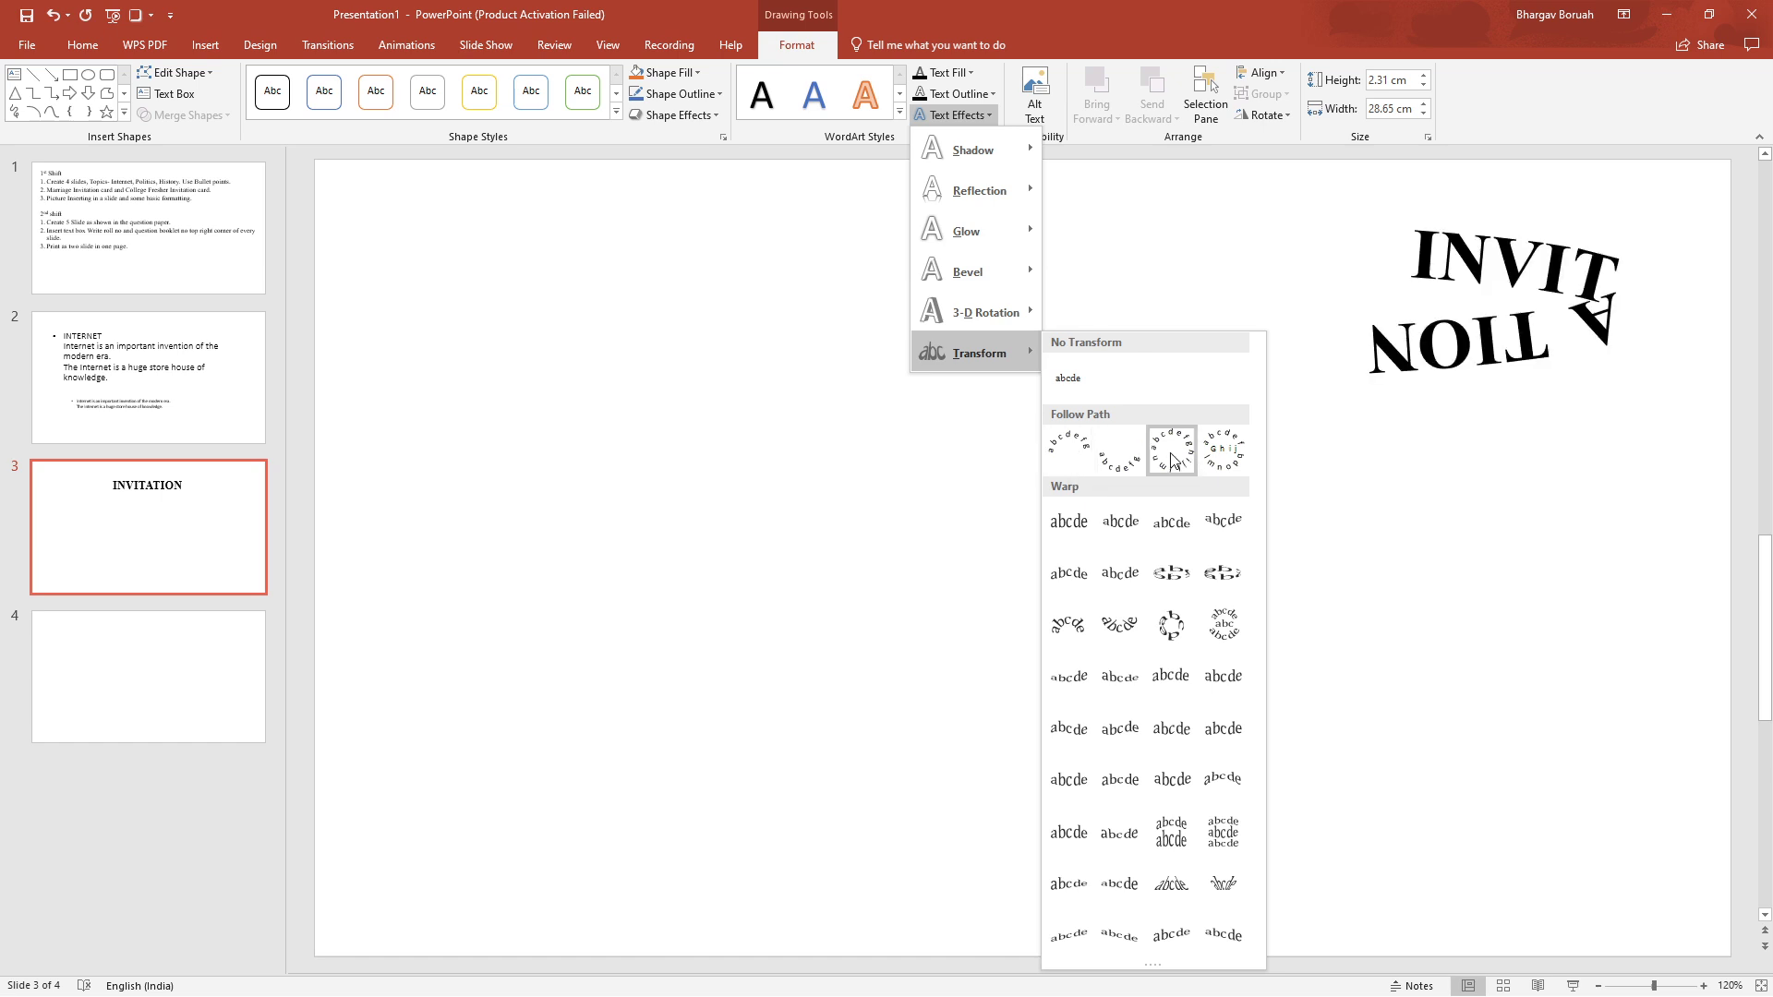
click(1079, 463)
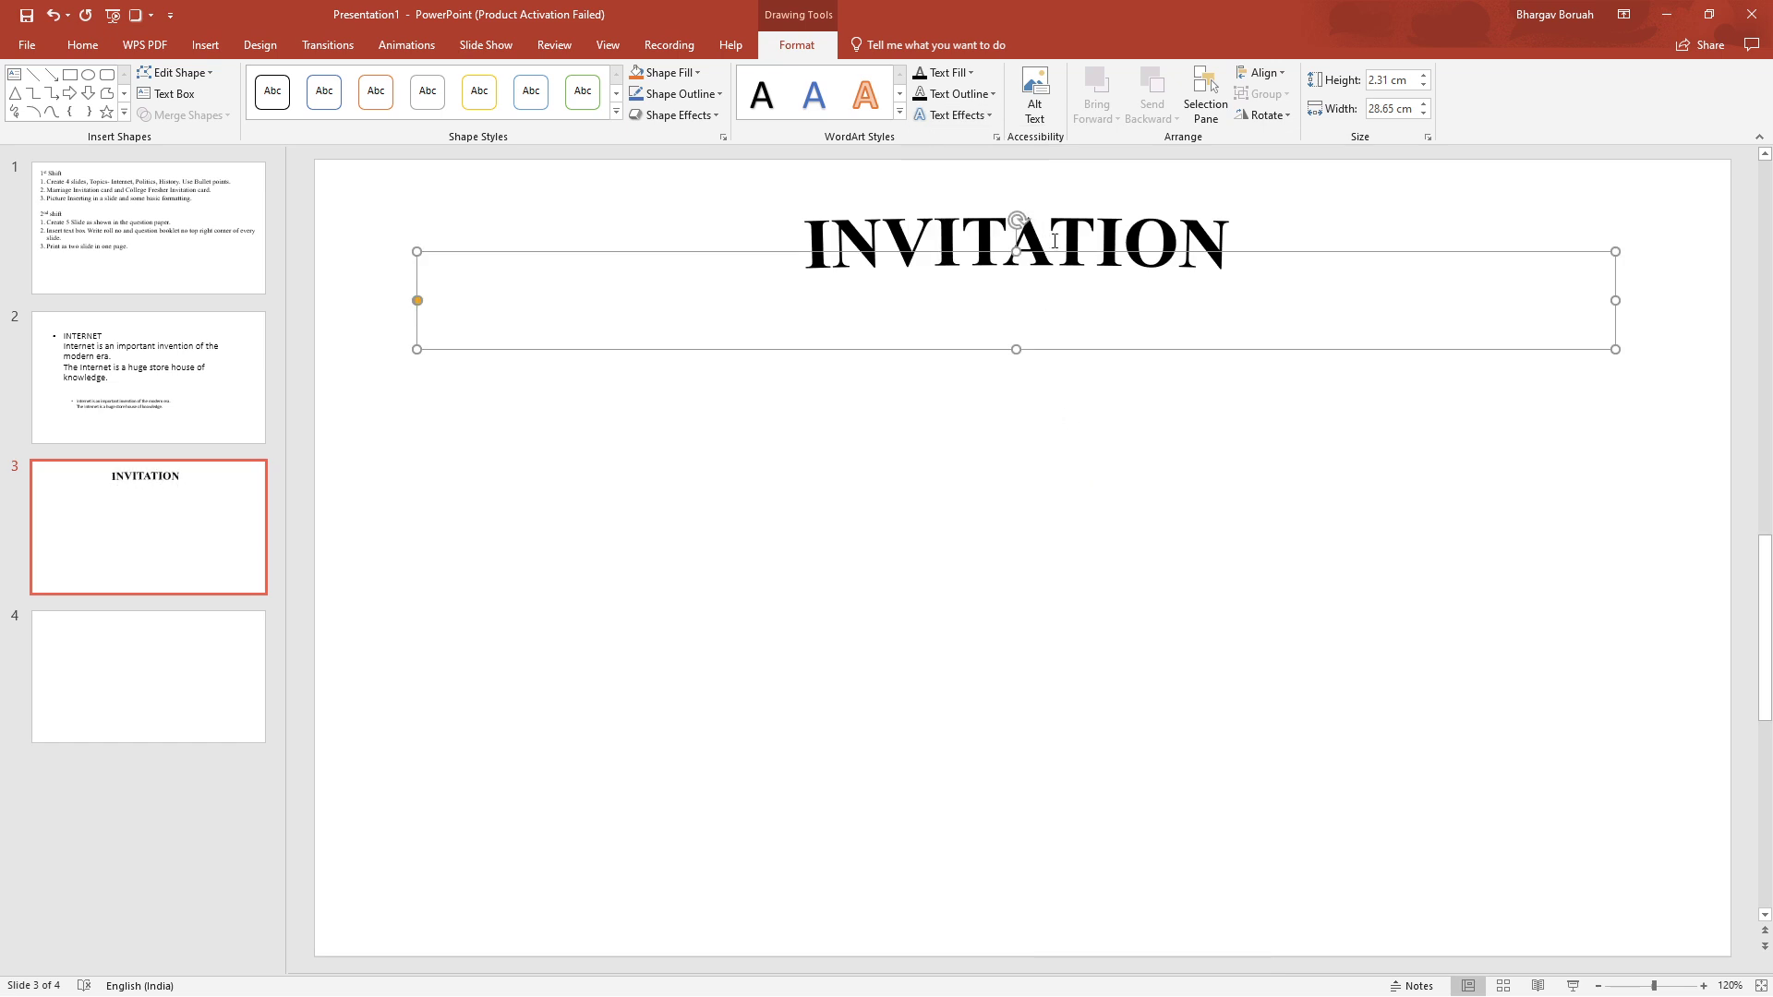
Step: Reposition the arched INVITATION heading slightly lower, near the top centre of slide 3
drag(1063, 258, 1025, 294)
click(1069, 211)
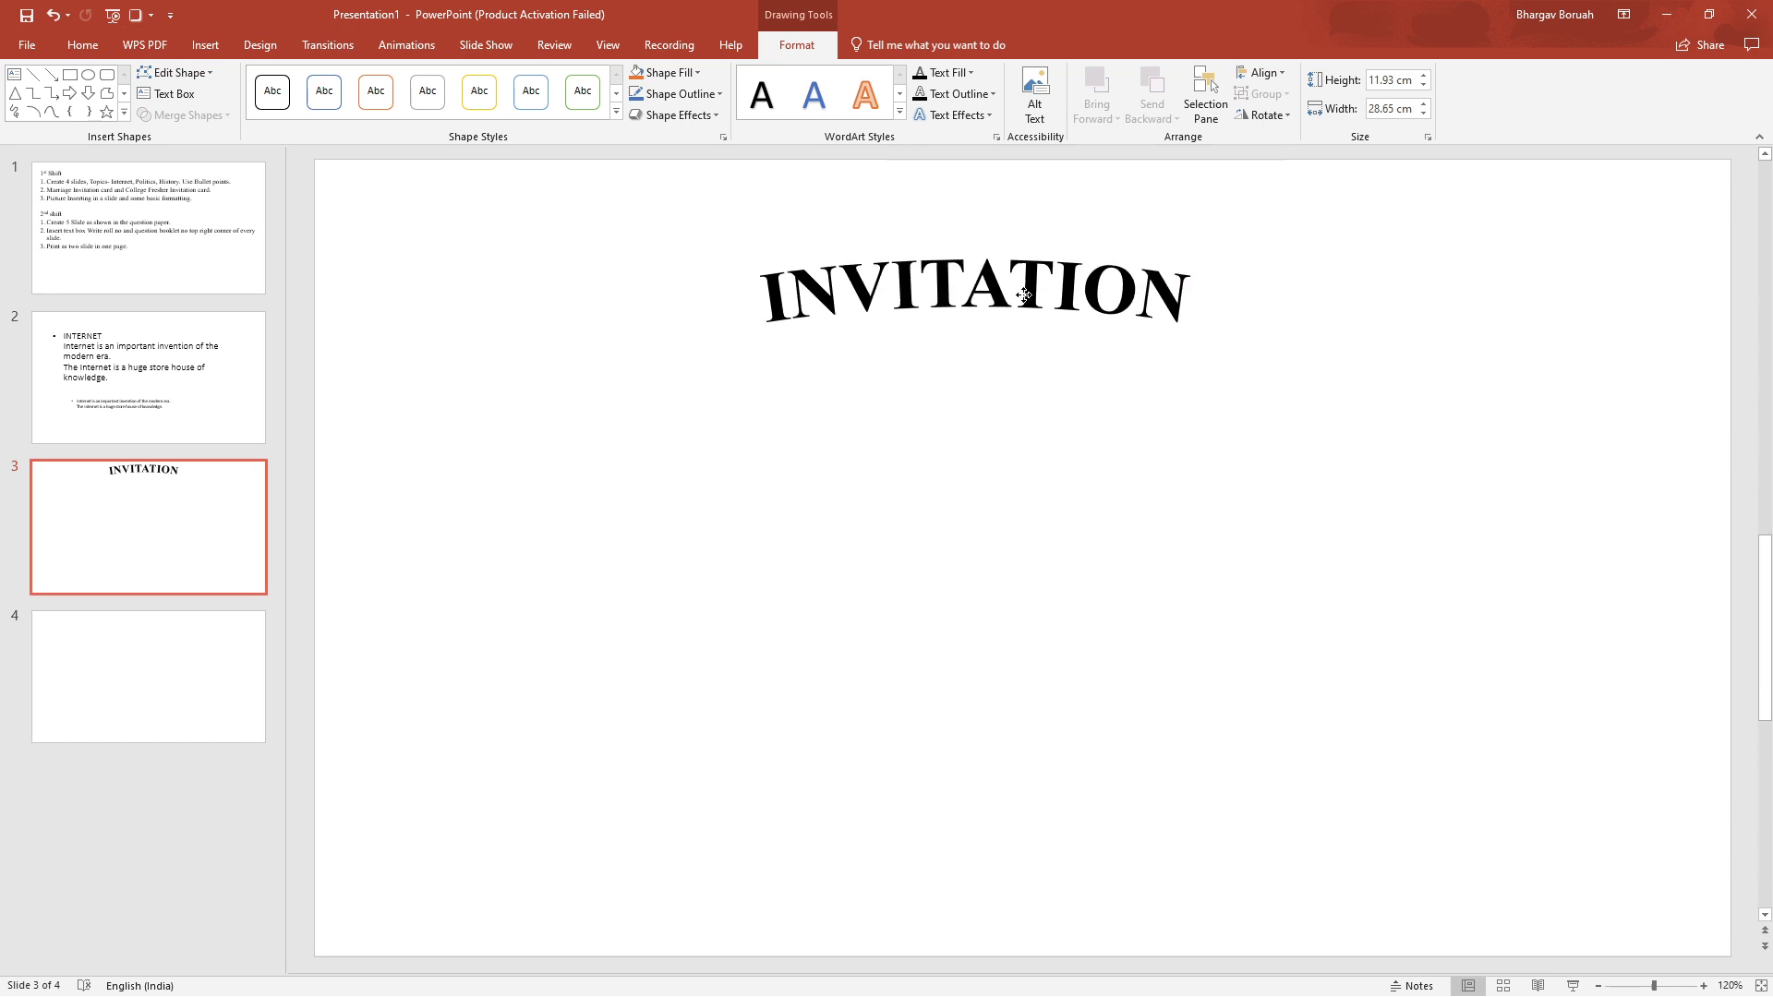
click(1339, 245)
click(997, 279)
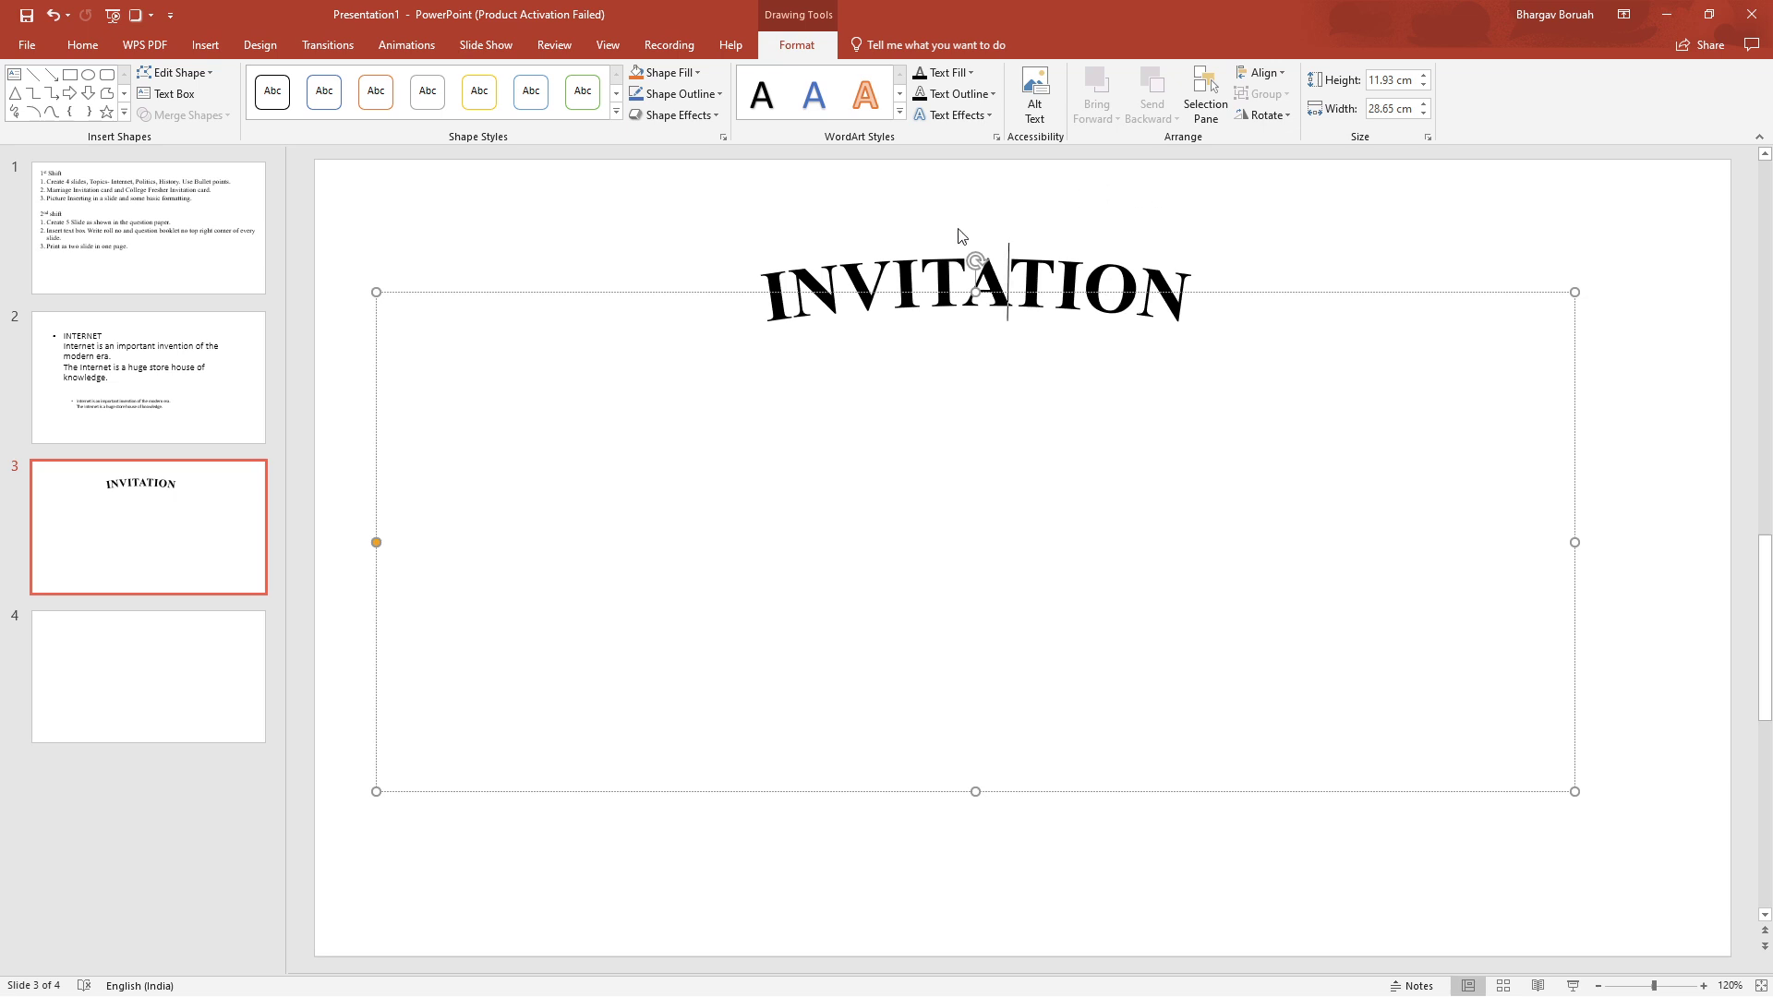
click(210, 224)
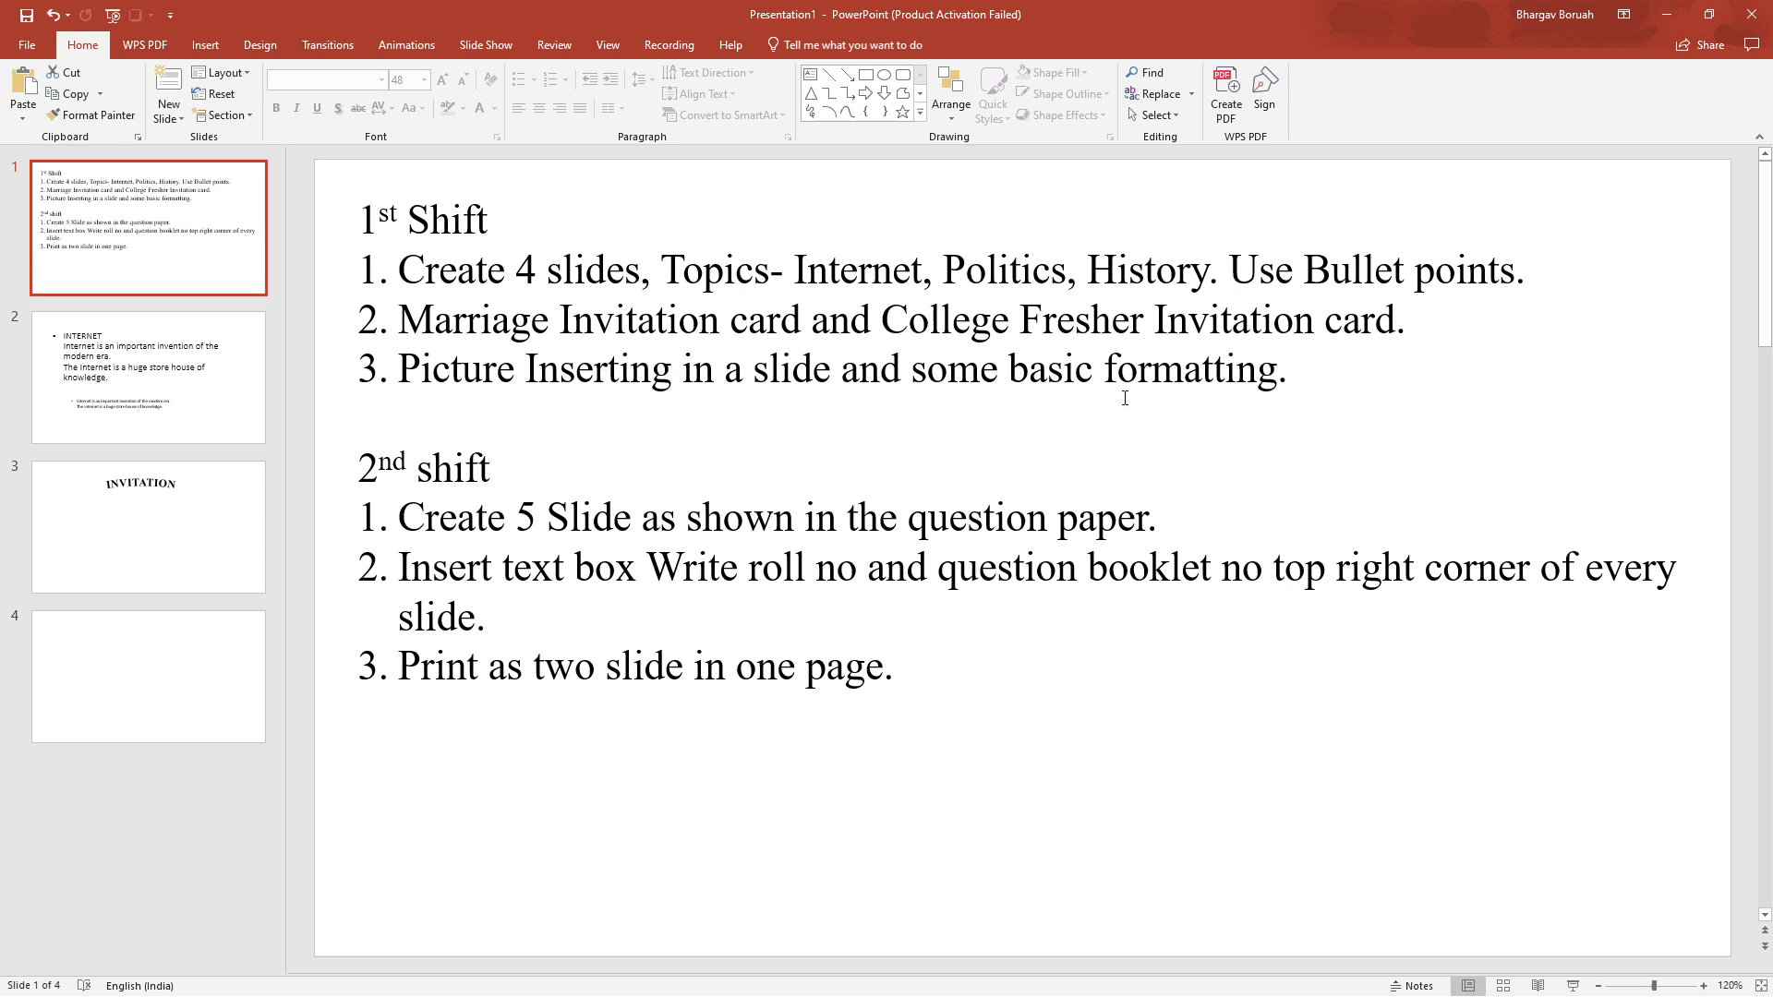
click(173, 552)
click(943, 495)
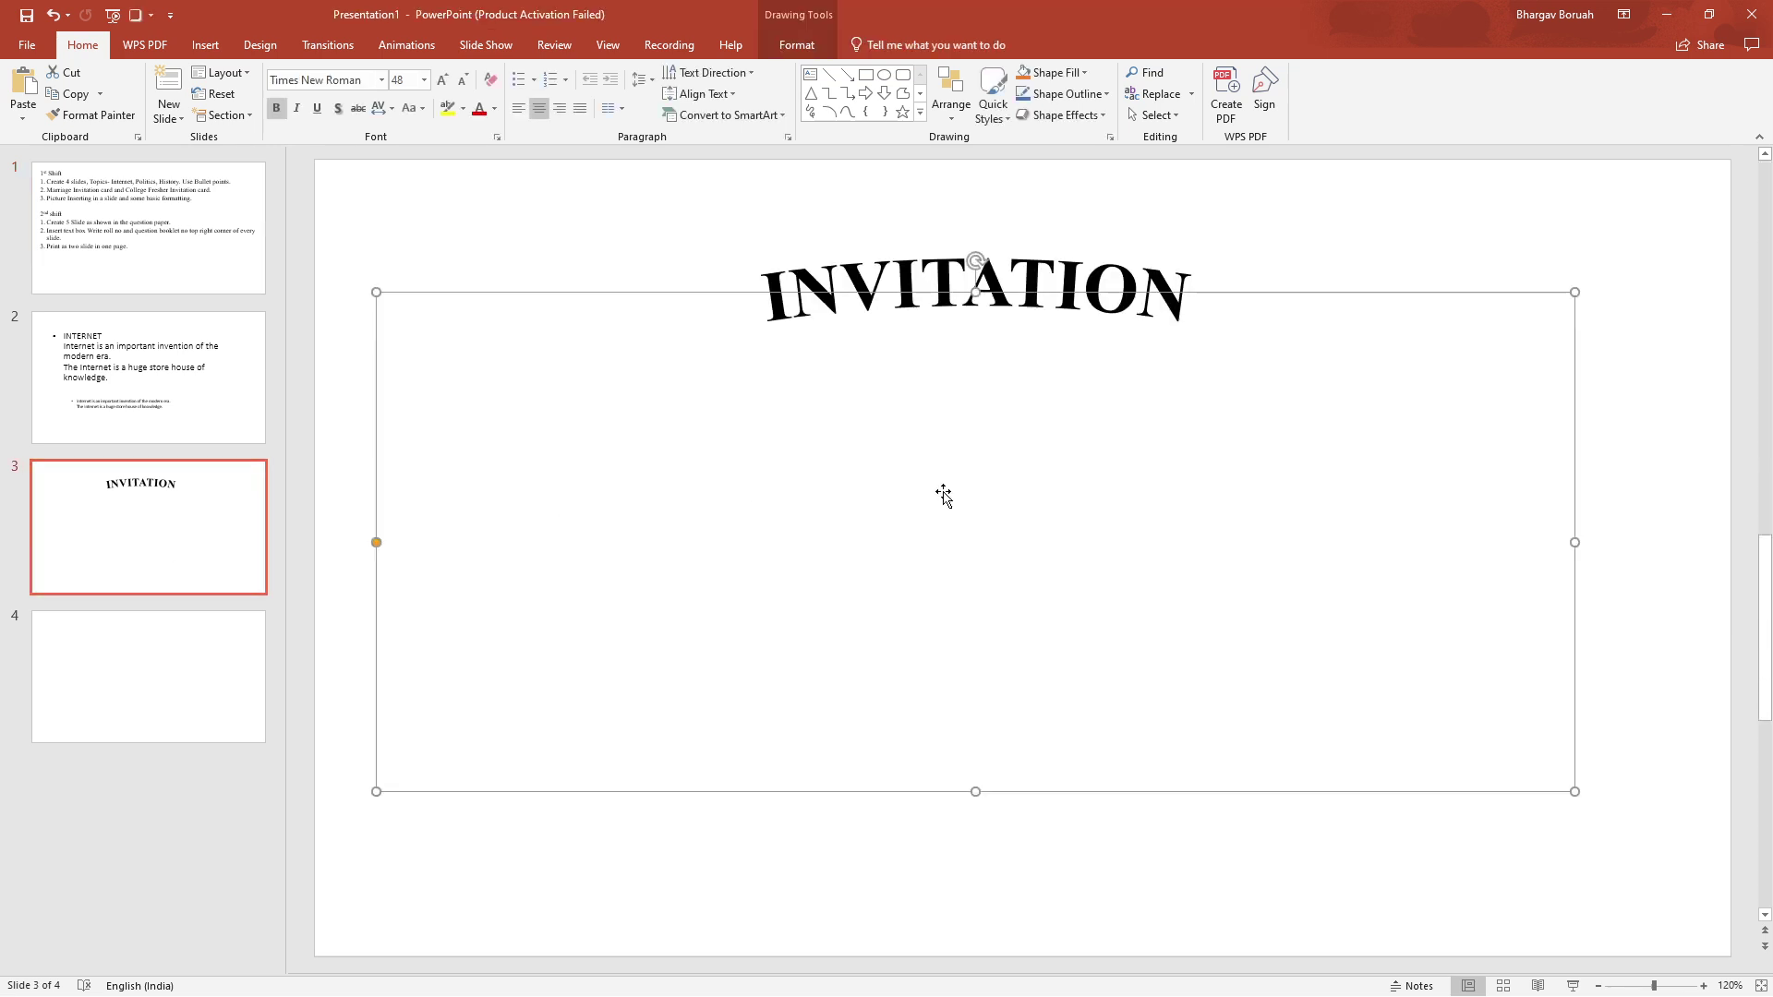
click(1050, 527)
click(1453, 206)
click(1075, 558)
click(206, 48)
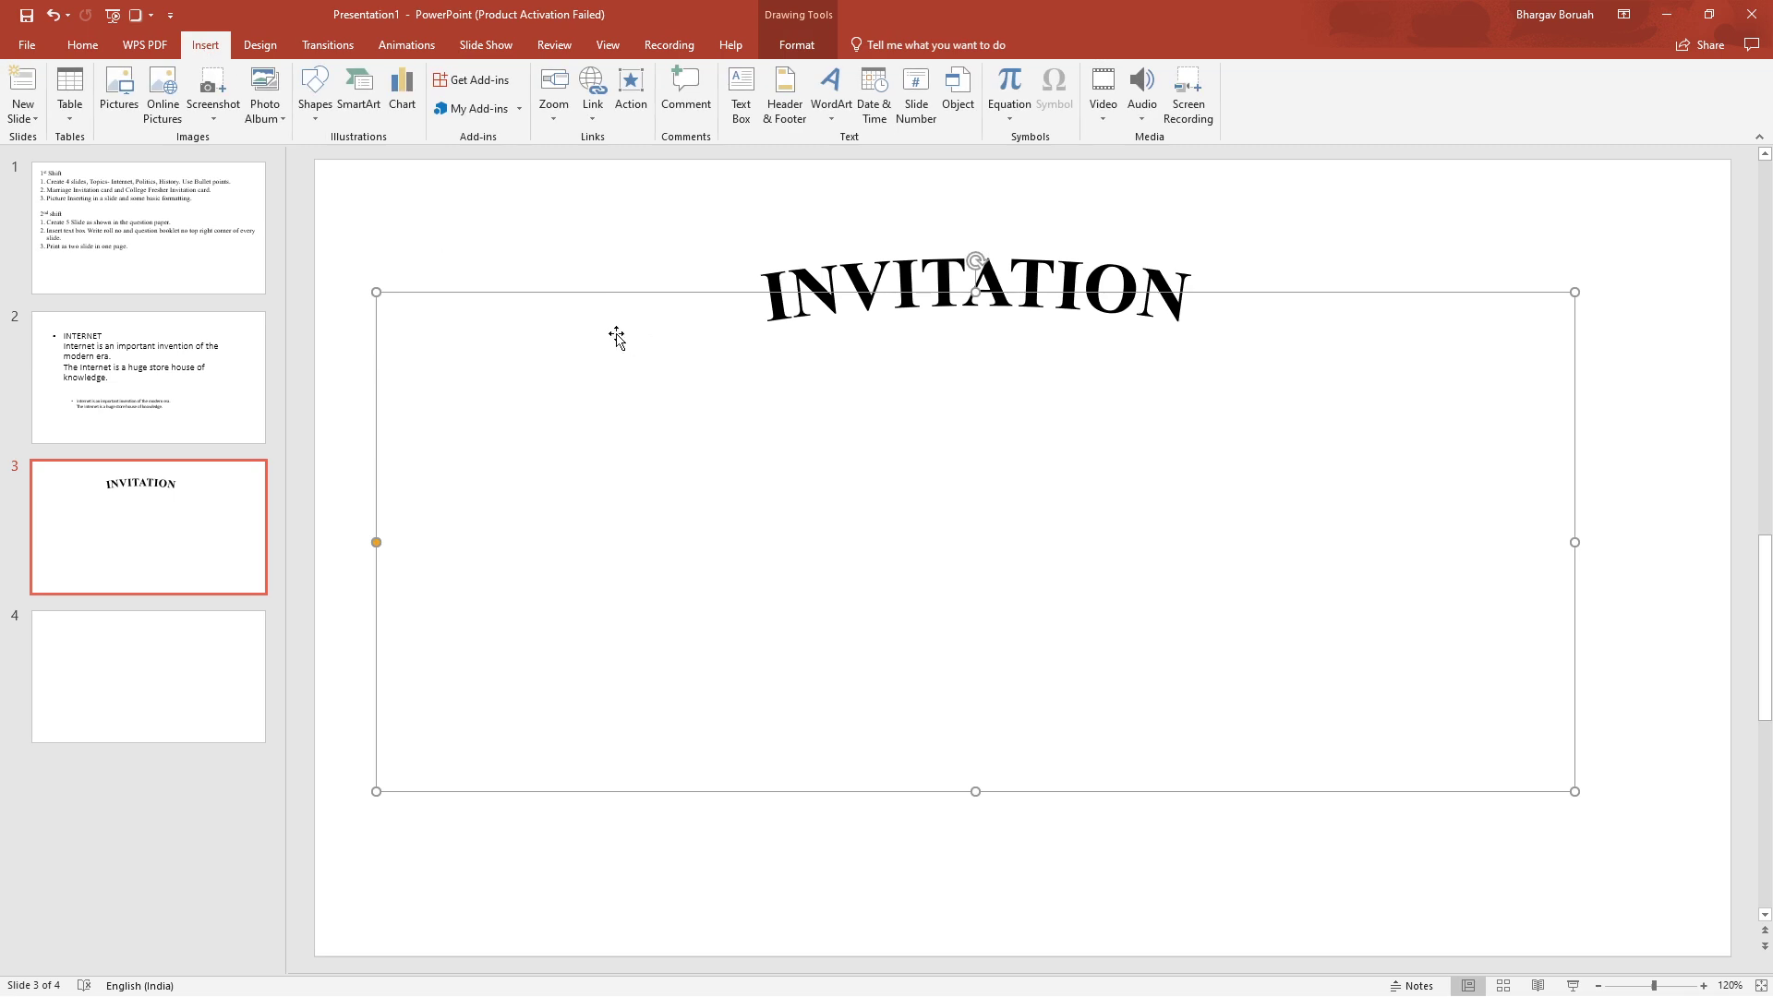
click(122, 93)
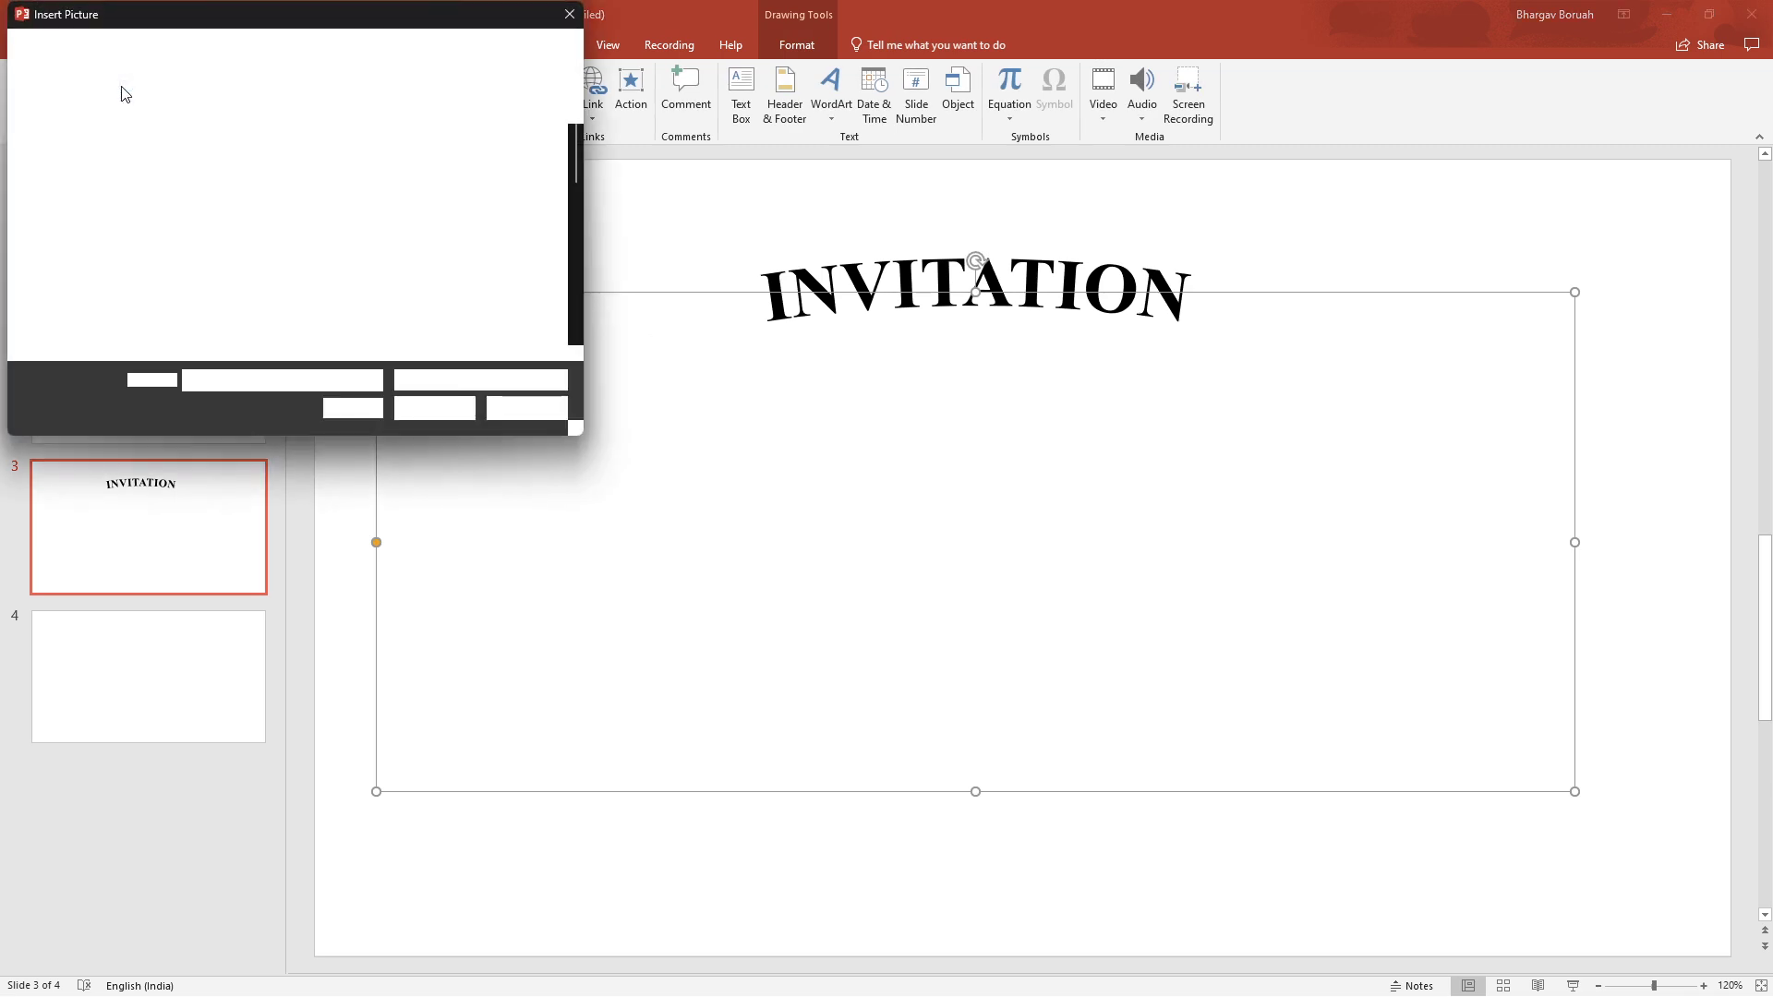
click(320, 290)
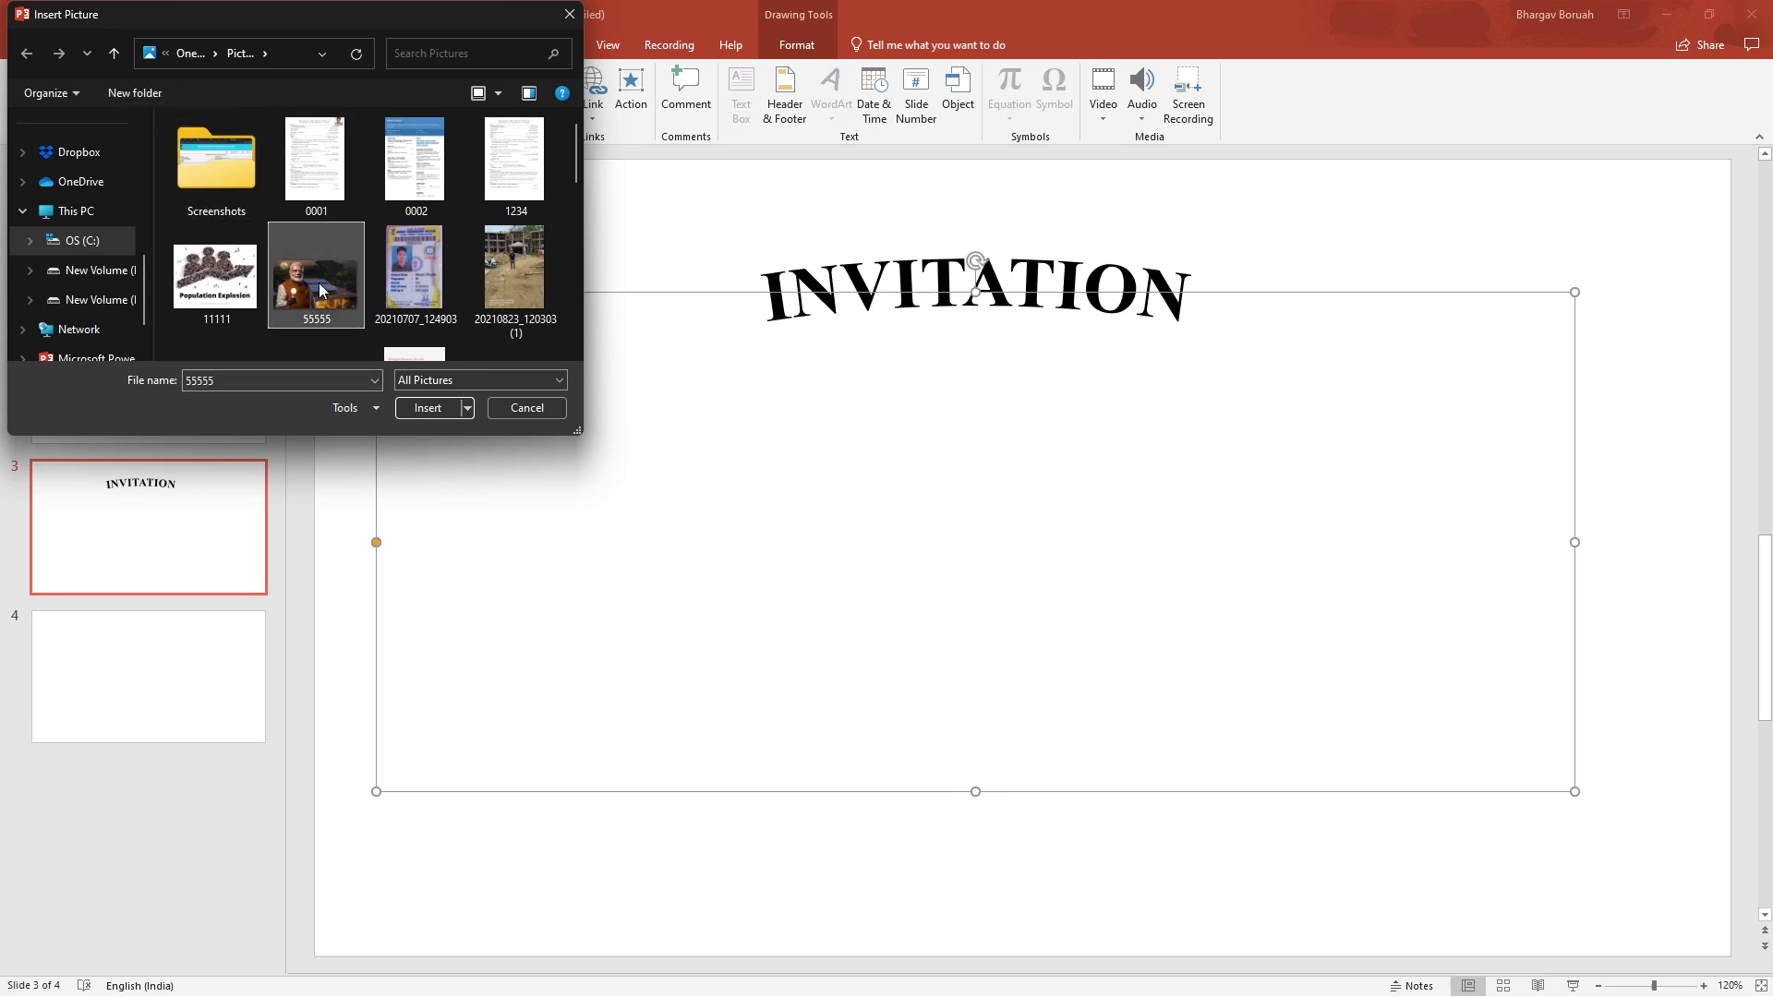
click(436, 408)
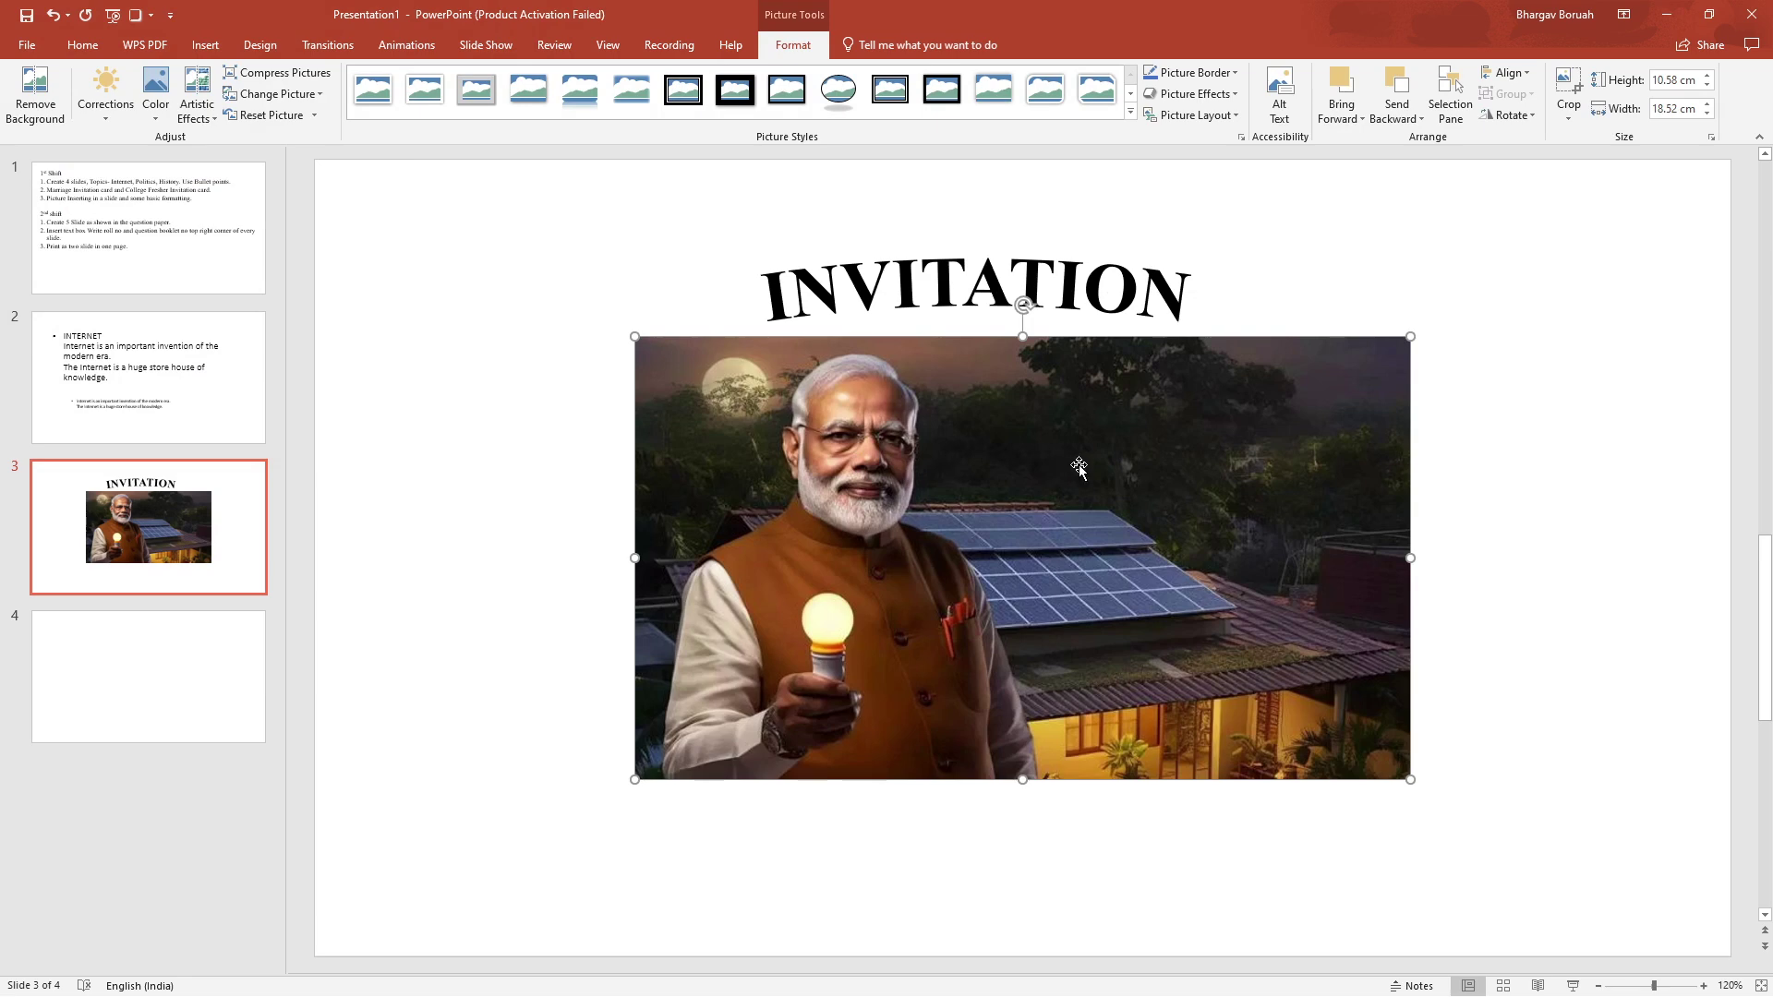
drag(1410, 336, 1193, 424)
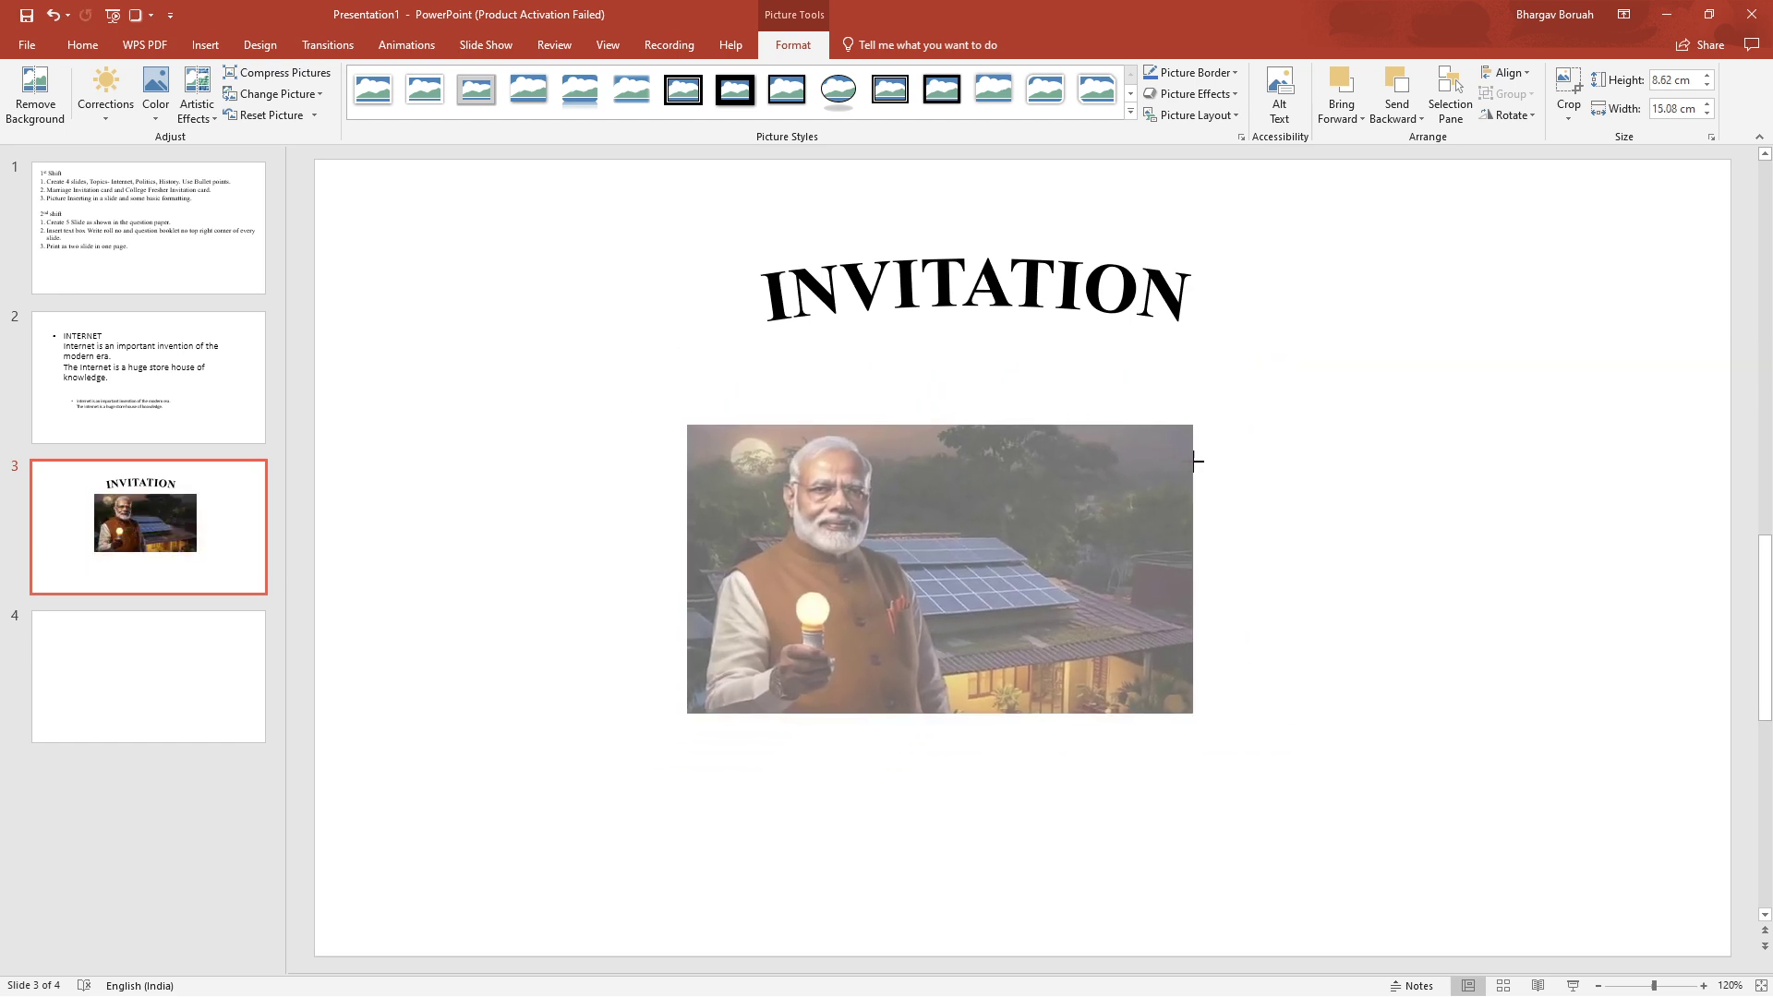
drag(1071, 499, 1115, 453)
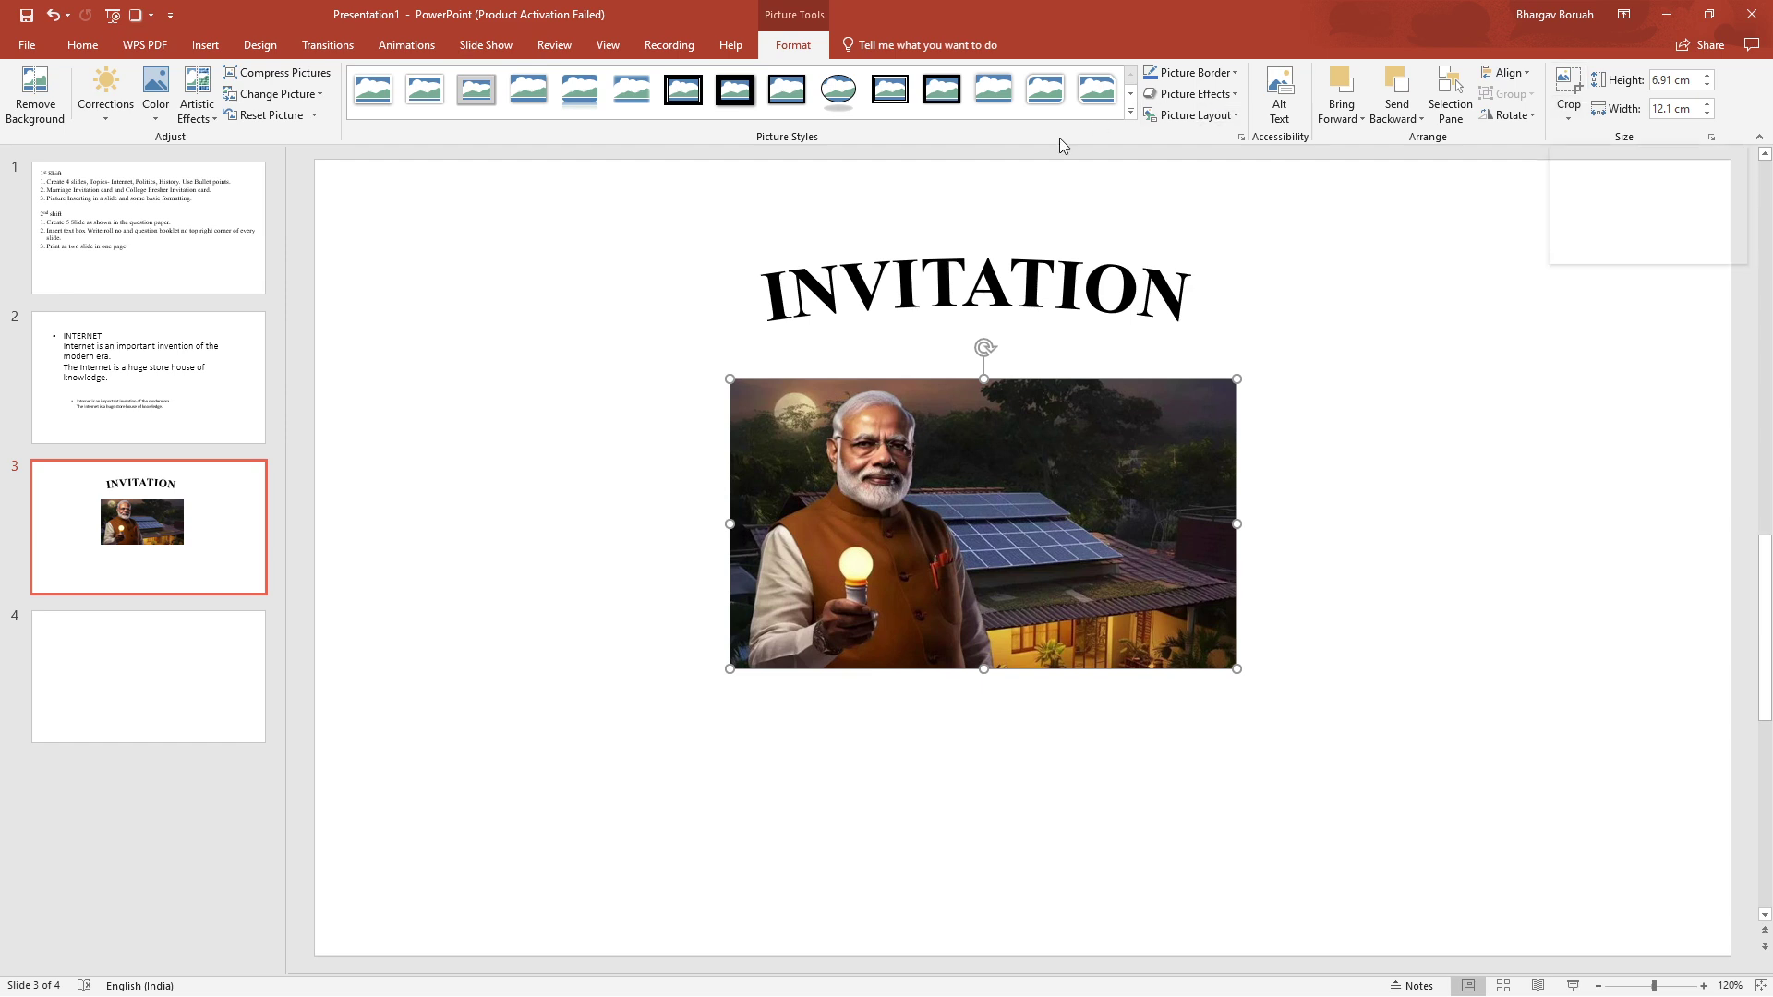
click(1130, 112)
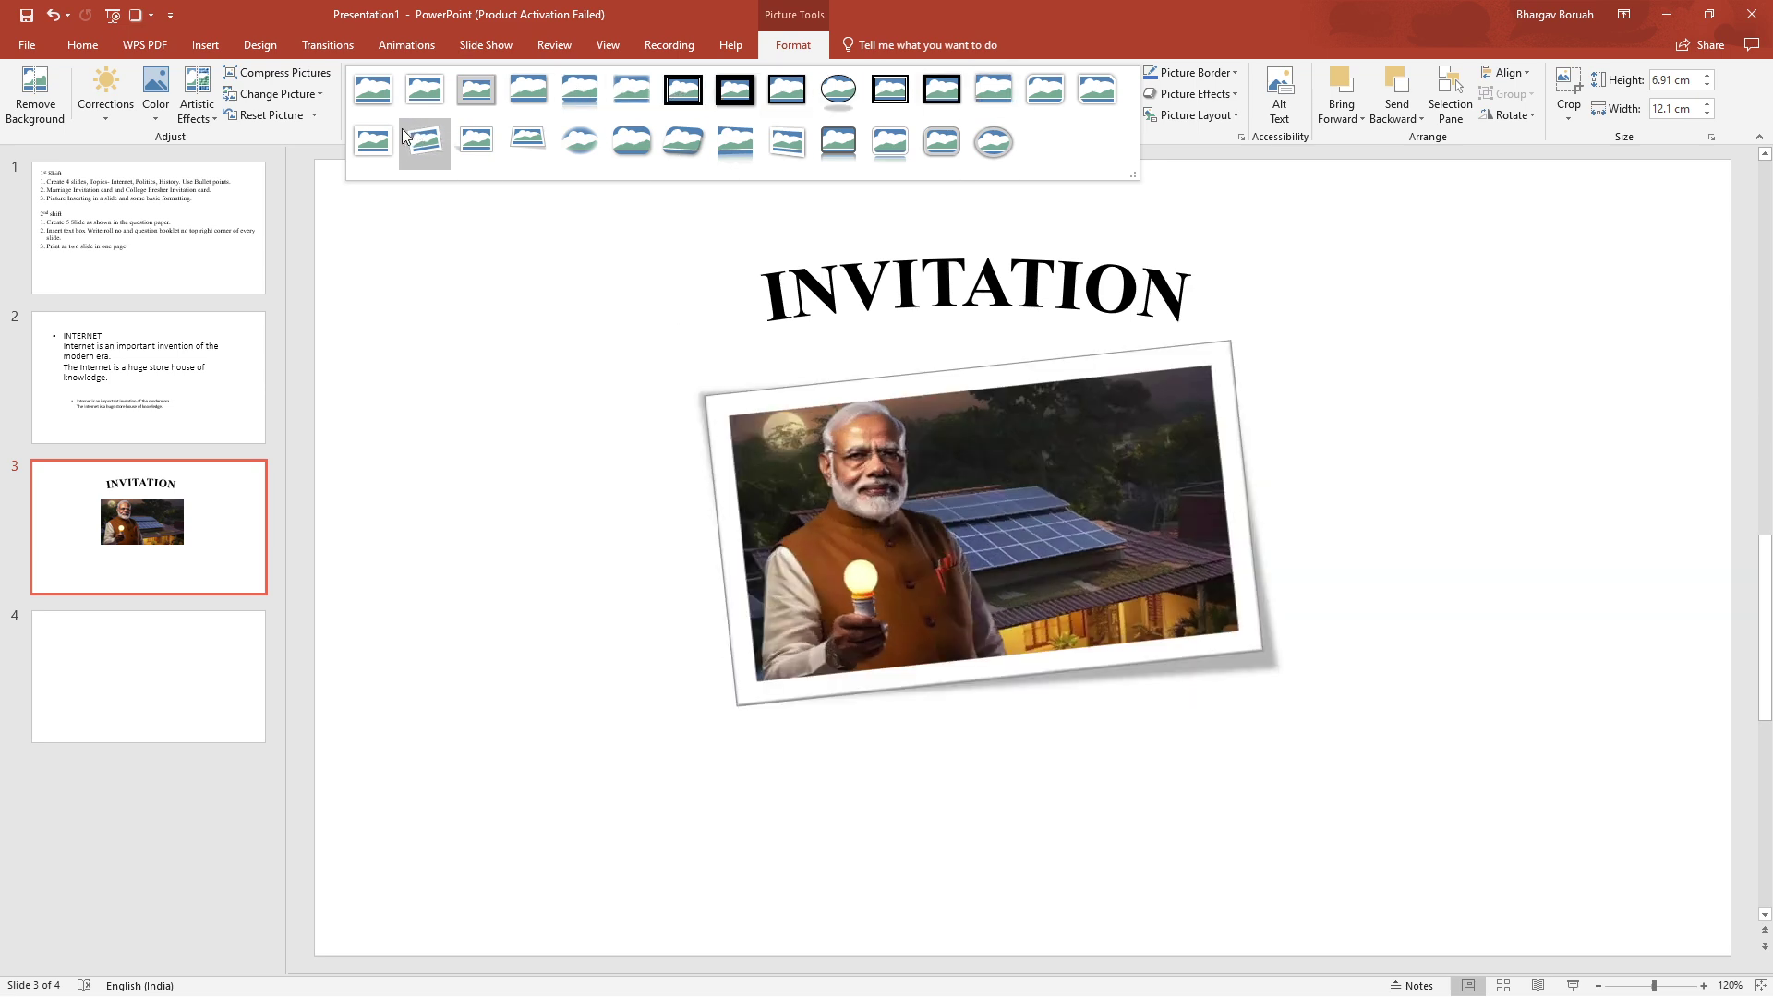
click(103, 120)
click(109, 109)
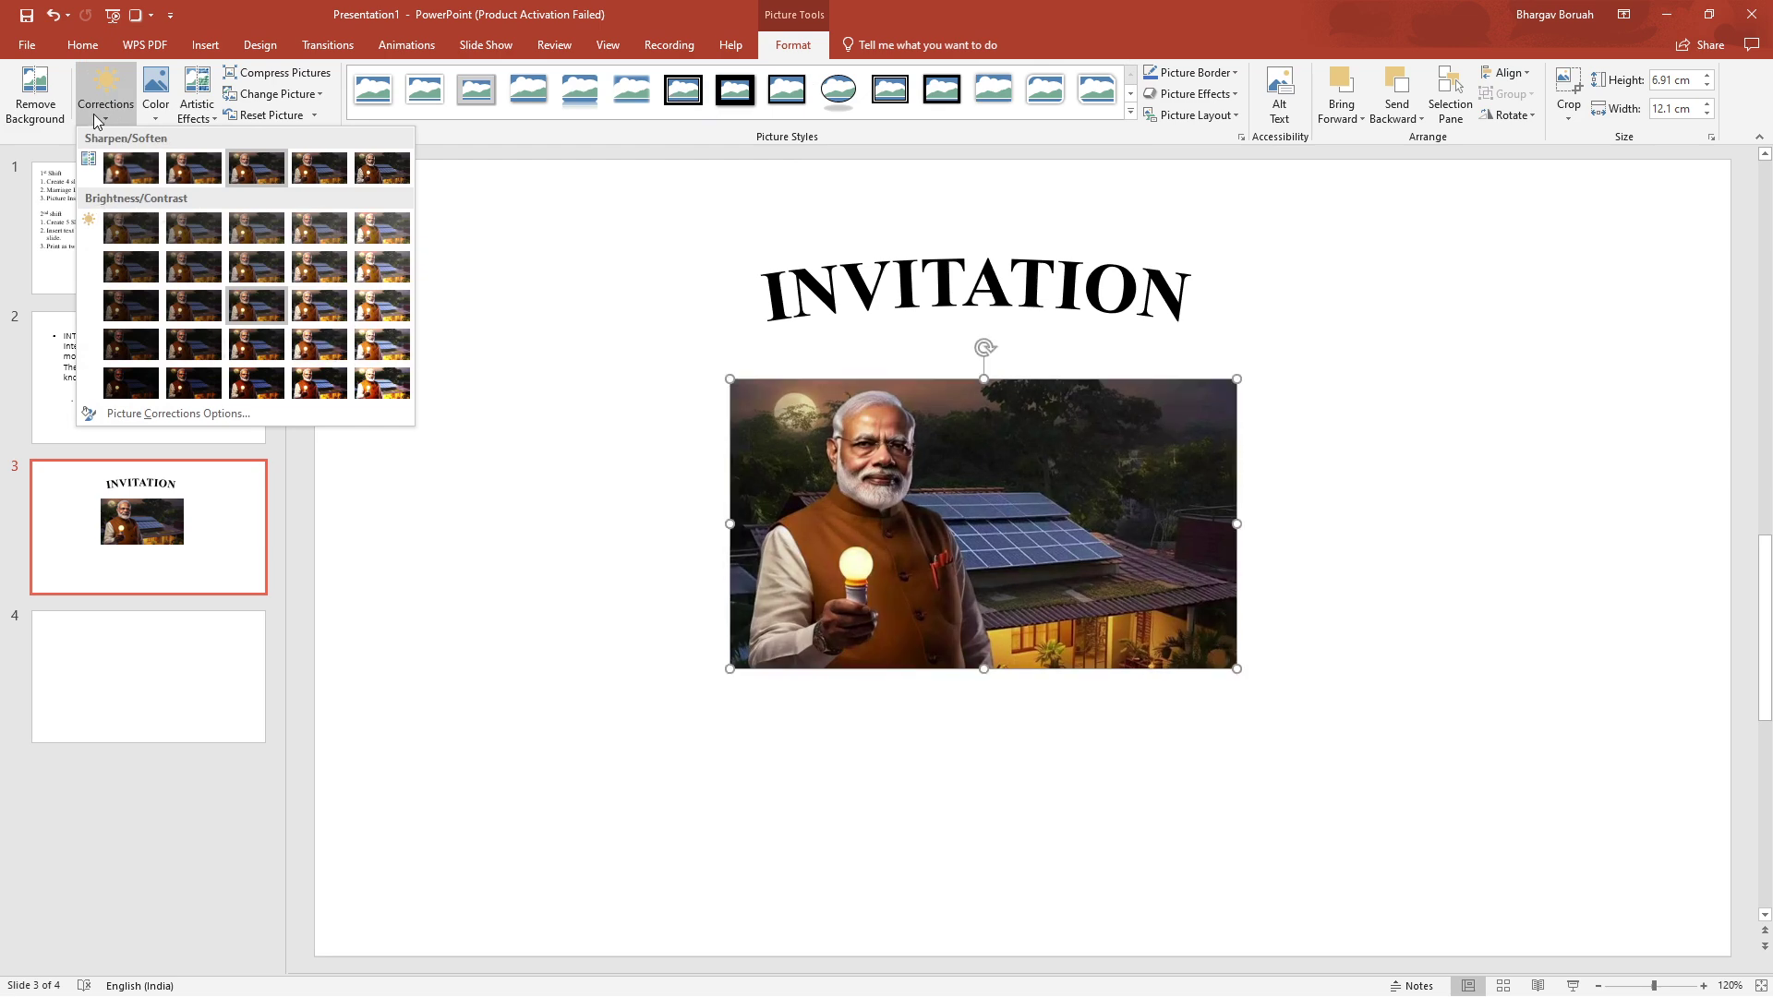
key(Escape)
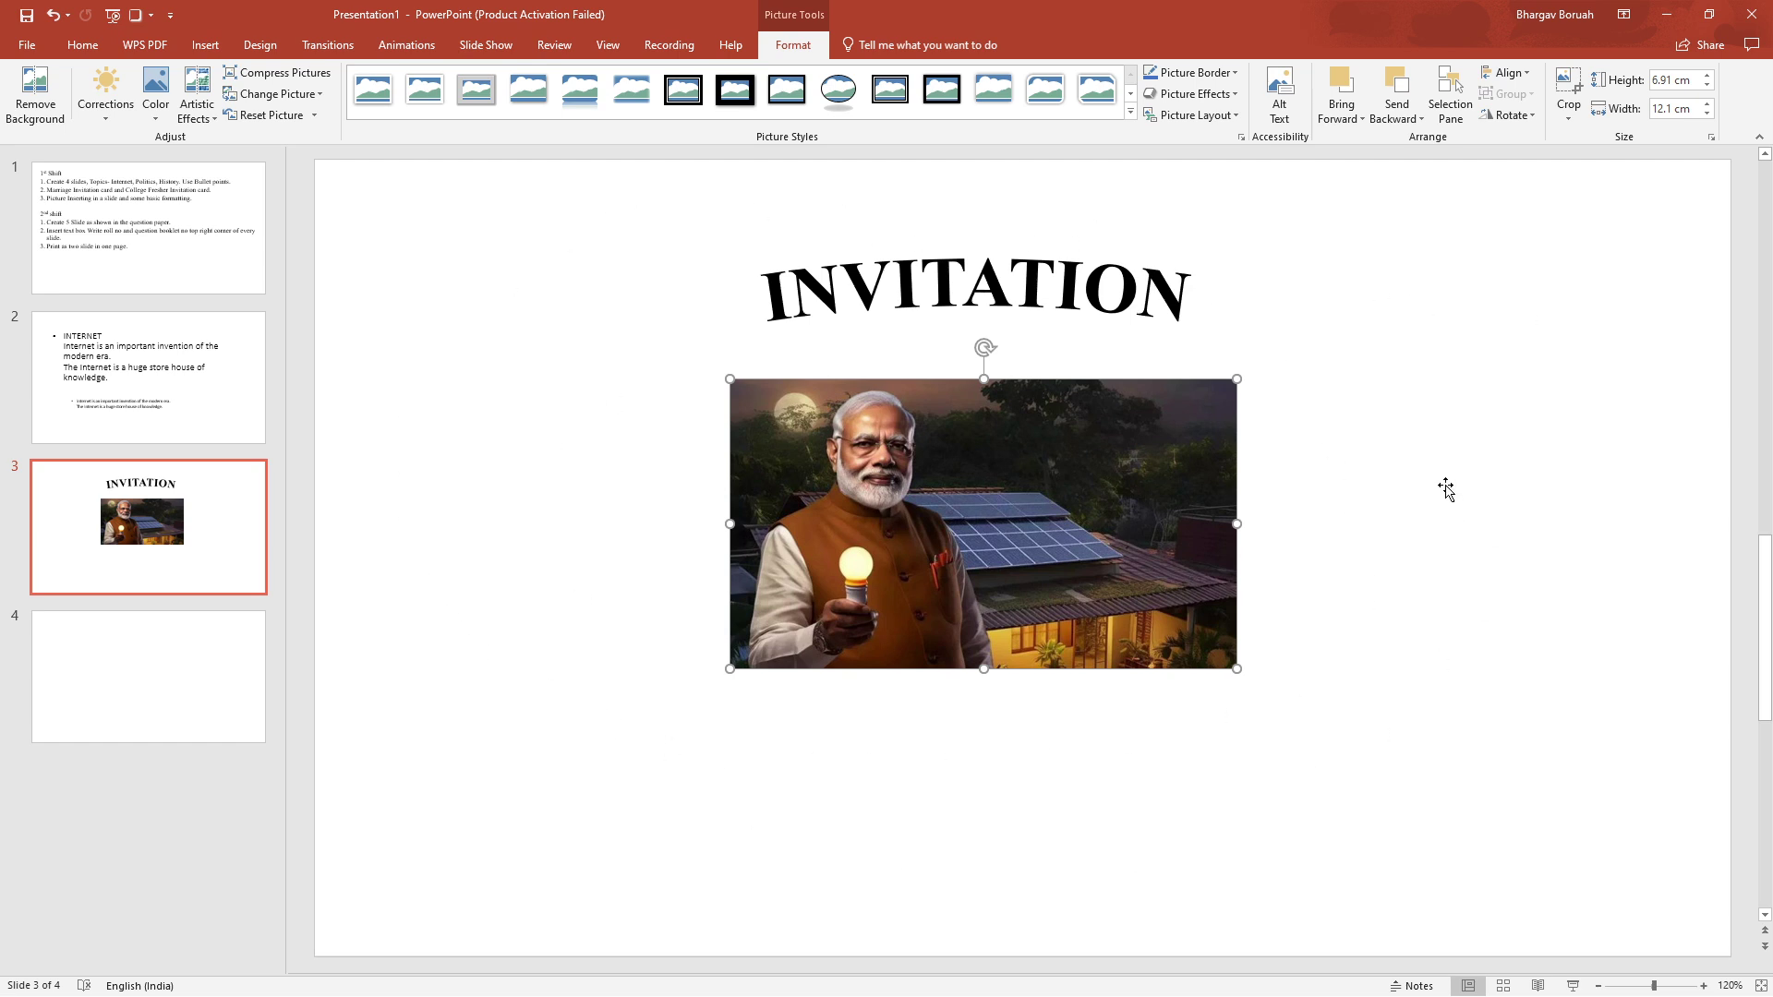
drag(1067, 588, 1066, 573)
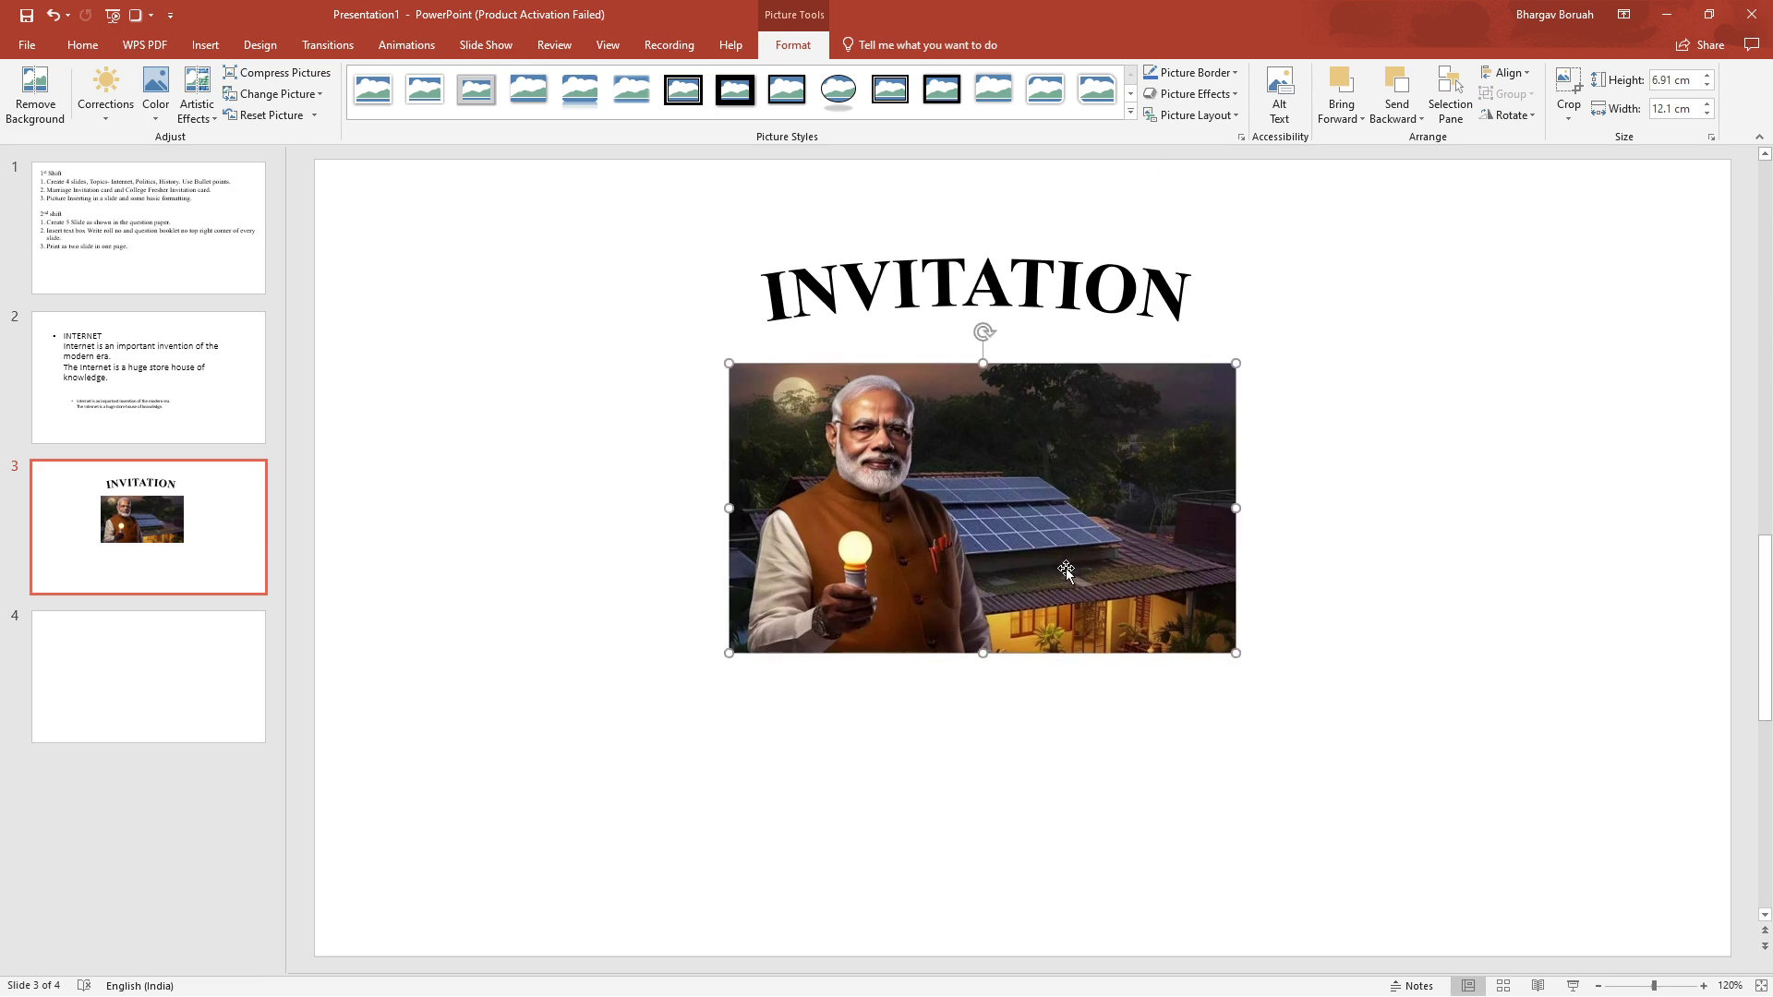
key(Delete)
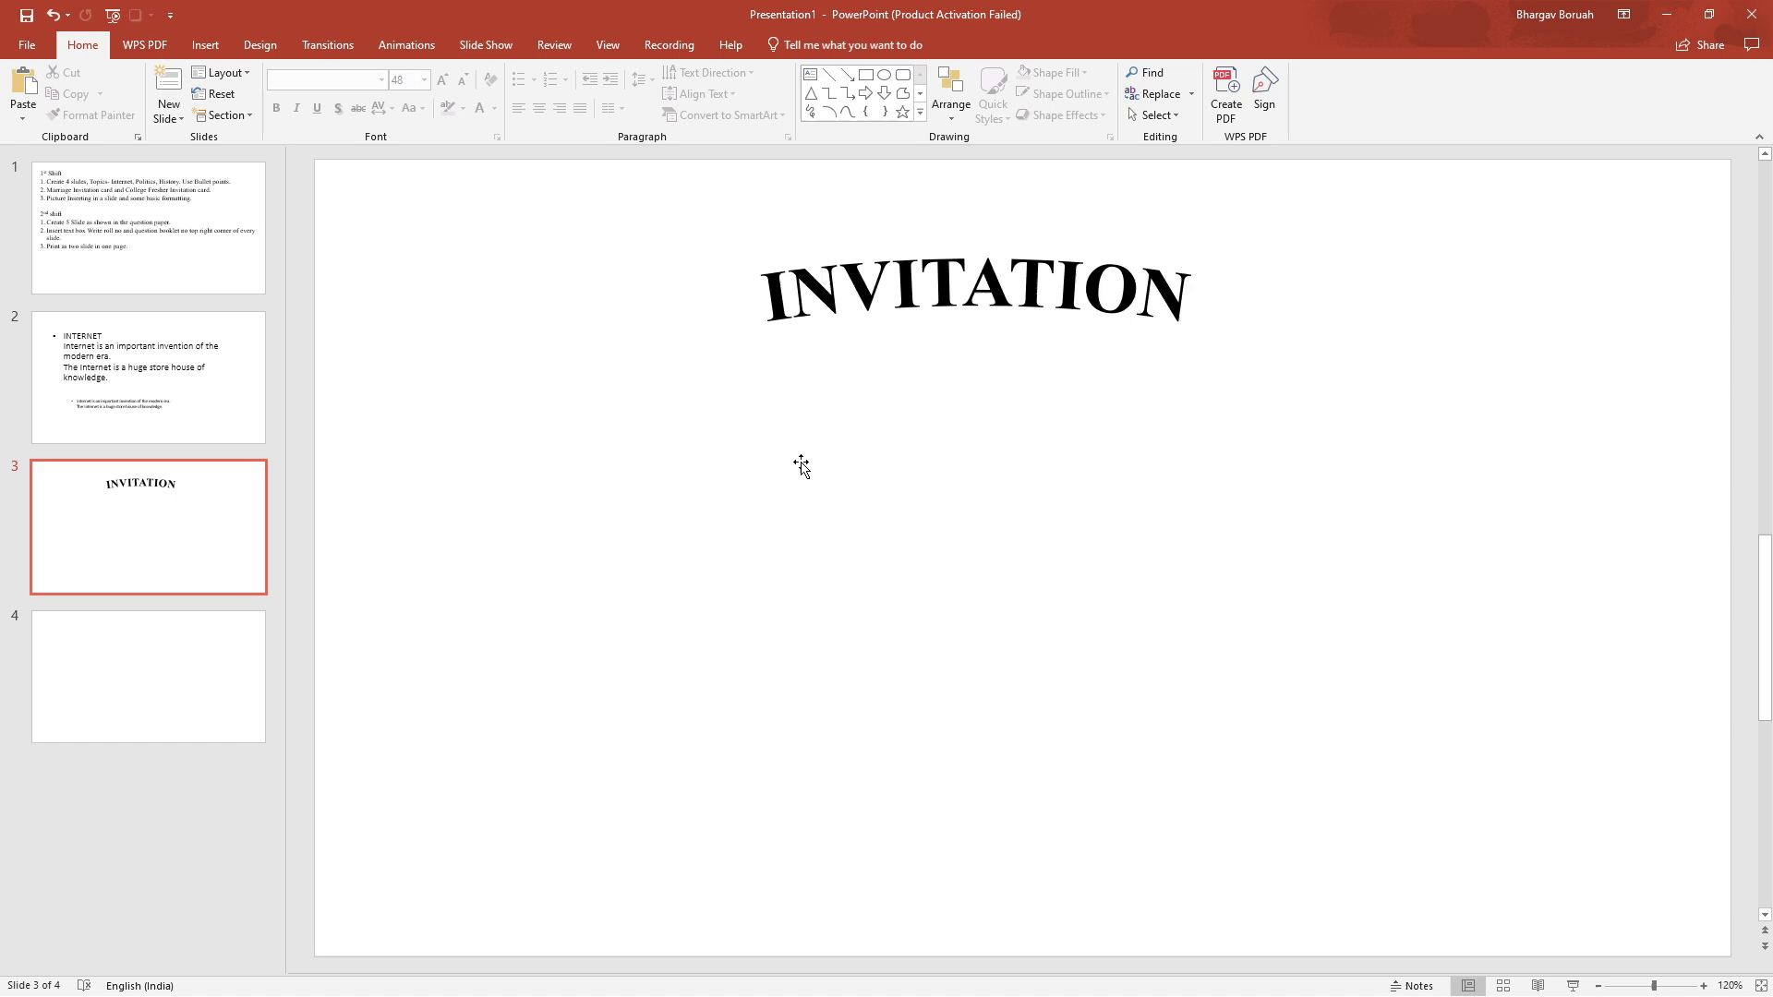
Step: Make the third 1st Shift item on slide 1 bold, italic and underlined
click(259, 226)
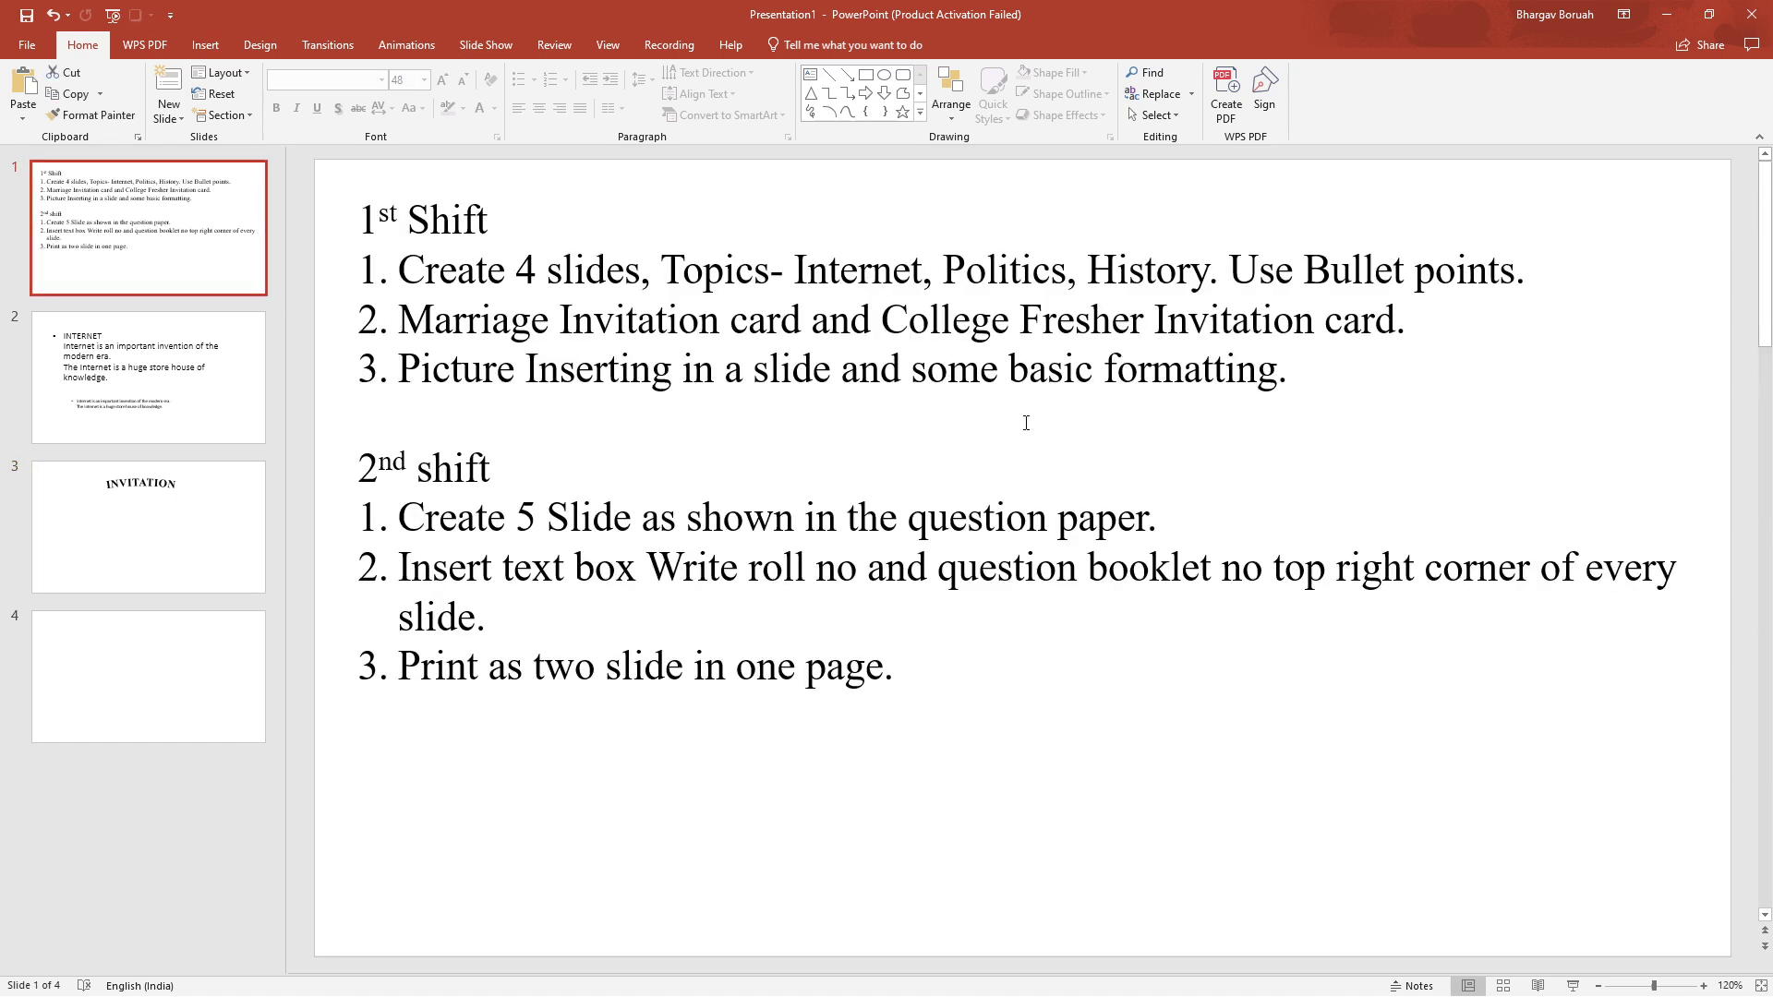
click(615, 320)
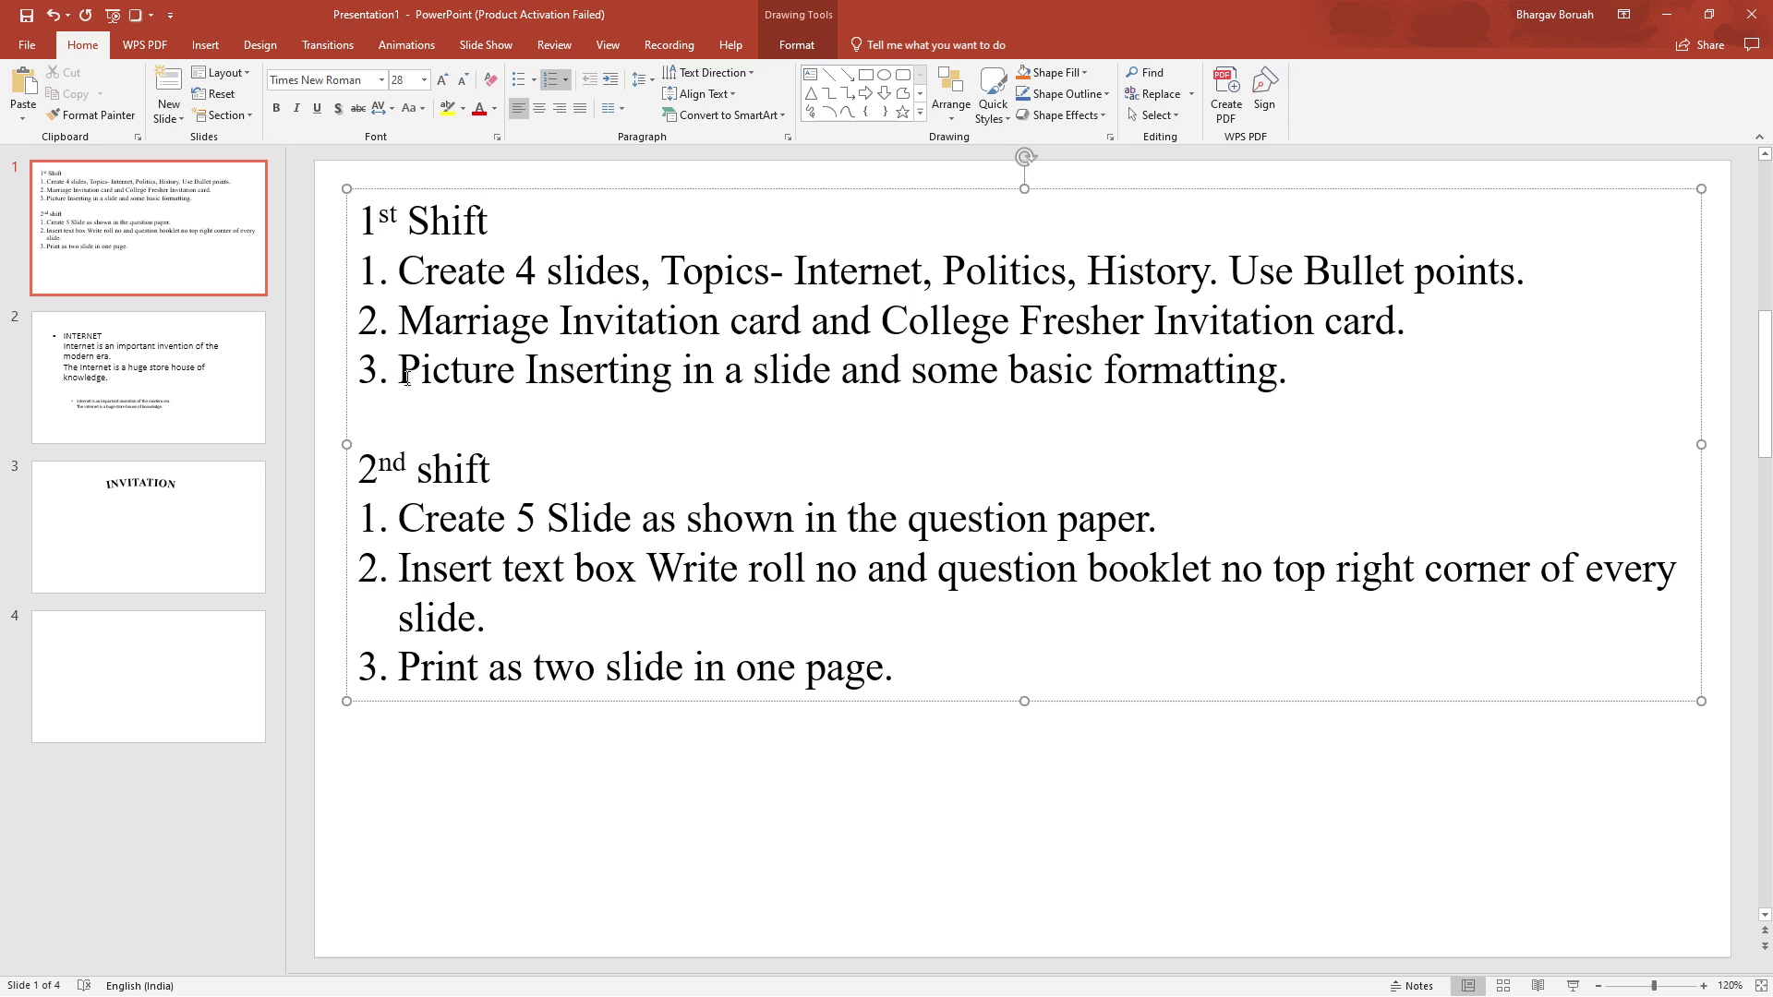
drag(400, 377, 1293, 380)
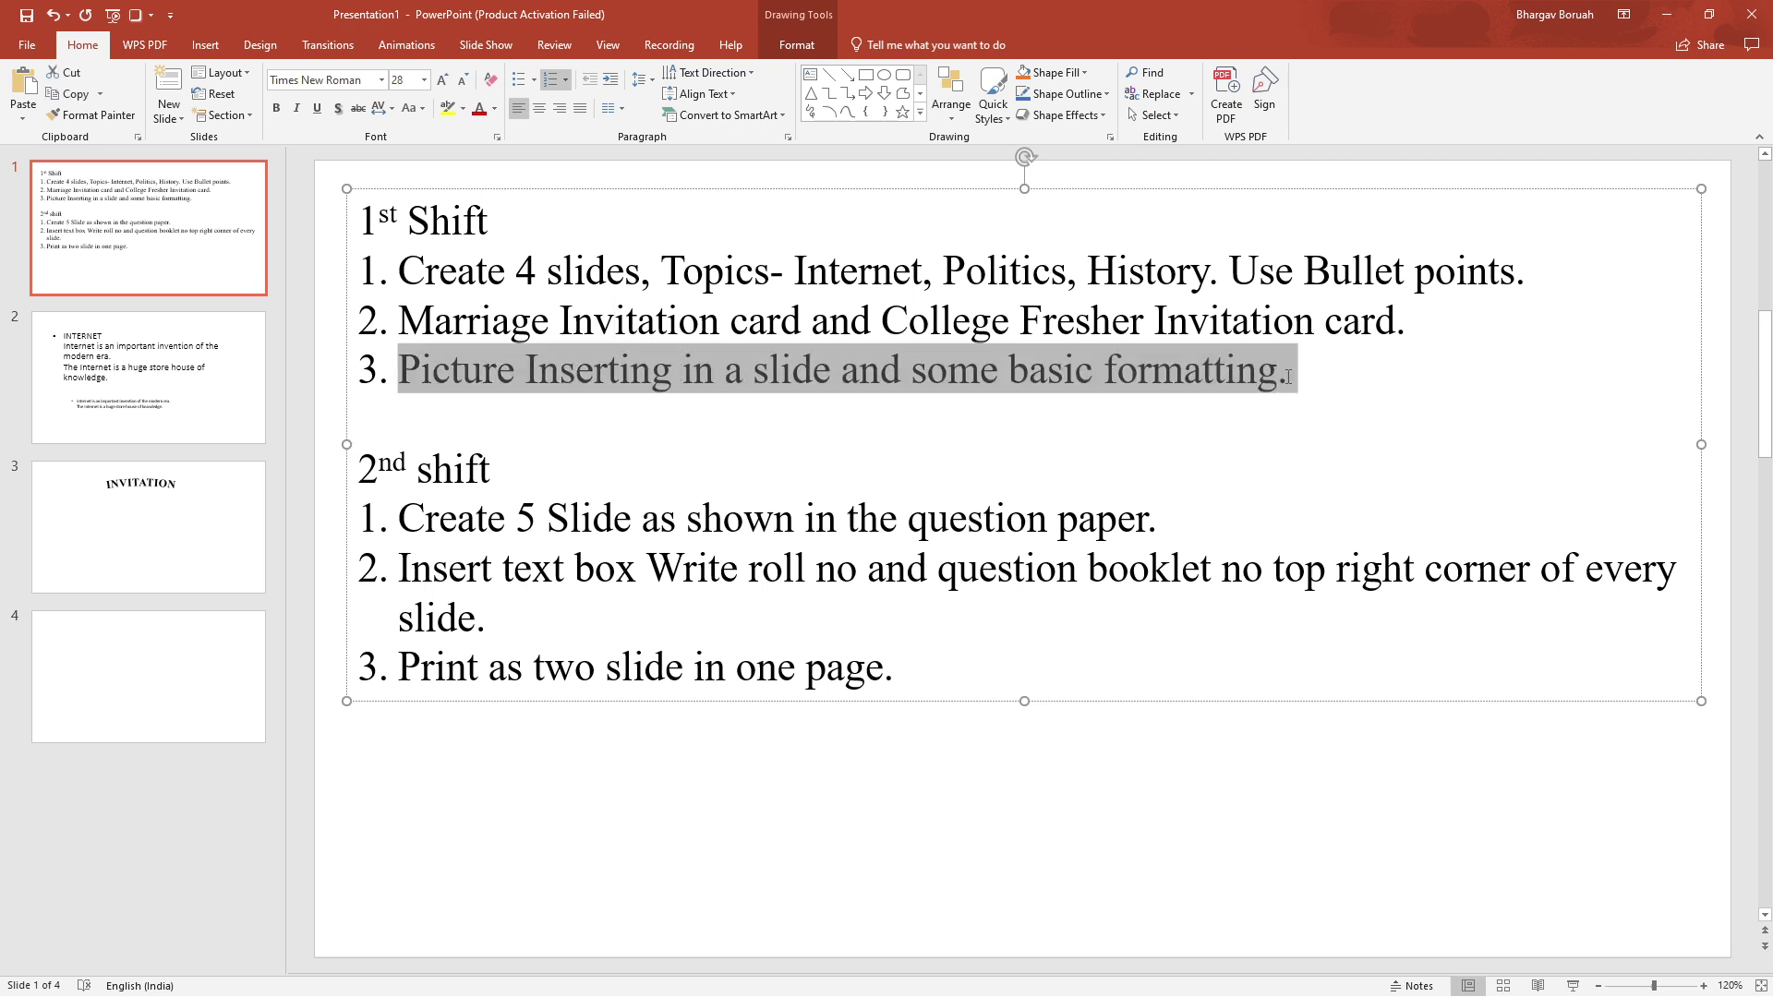
click(280, 113)
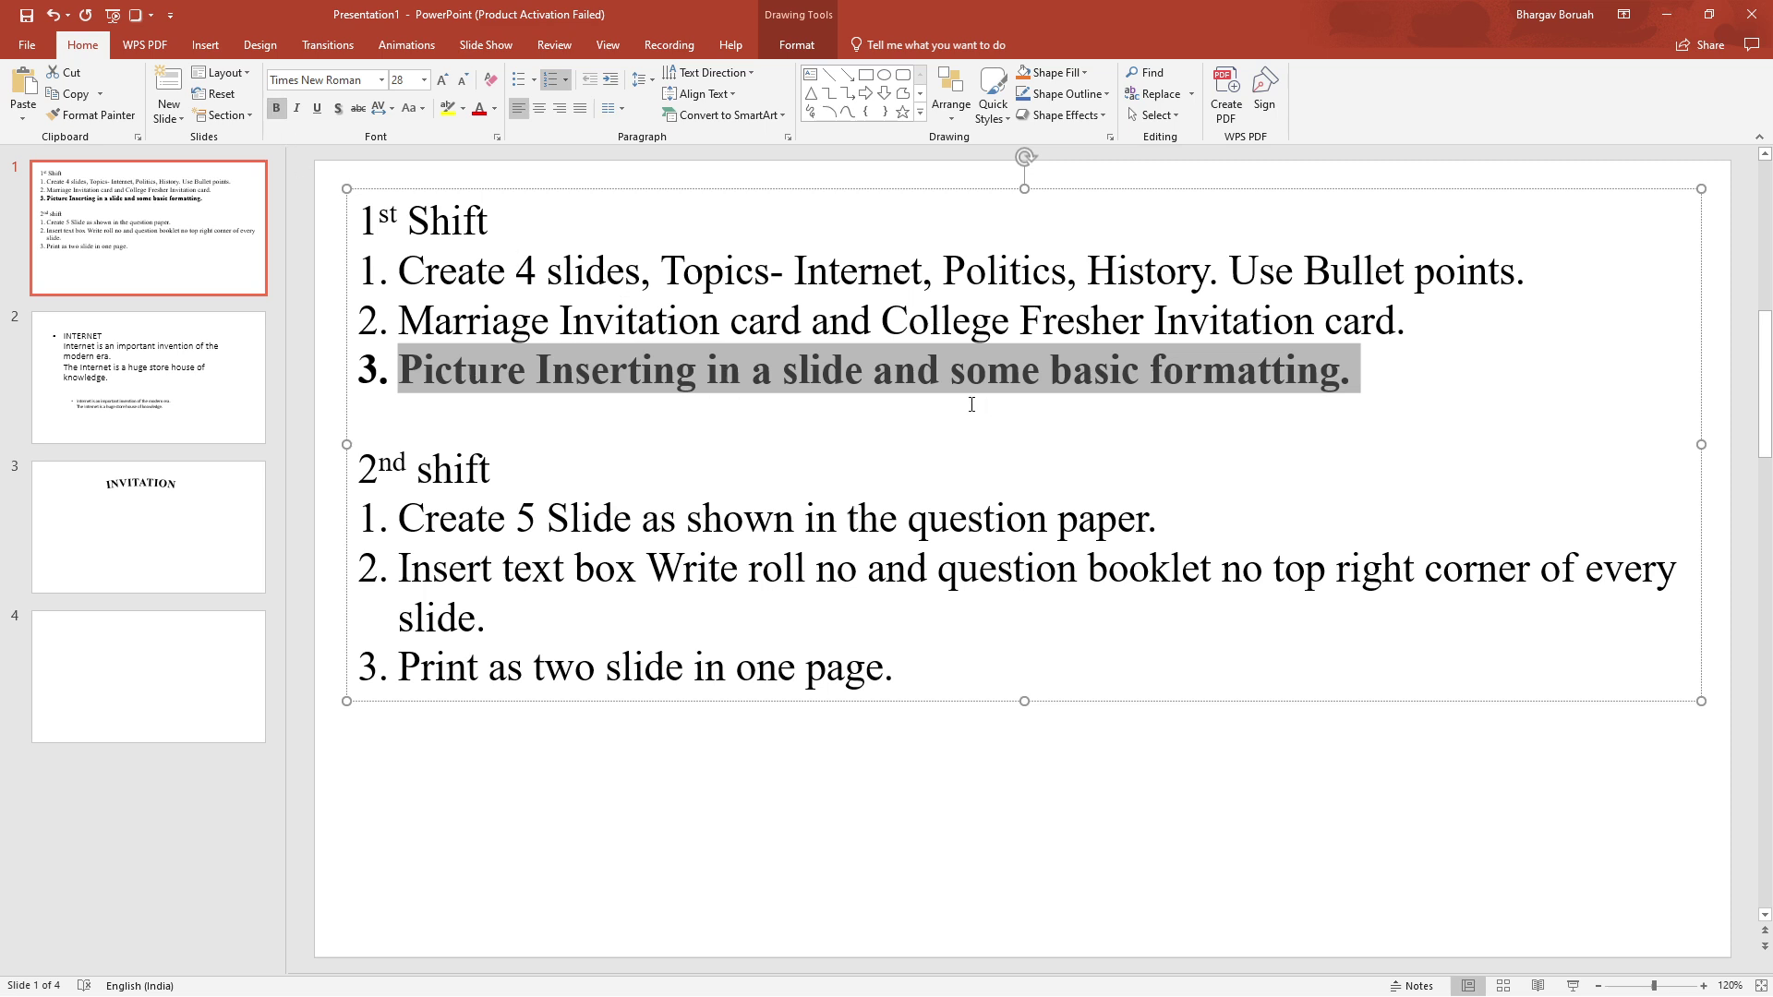
click(298, 110)
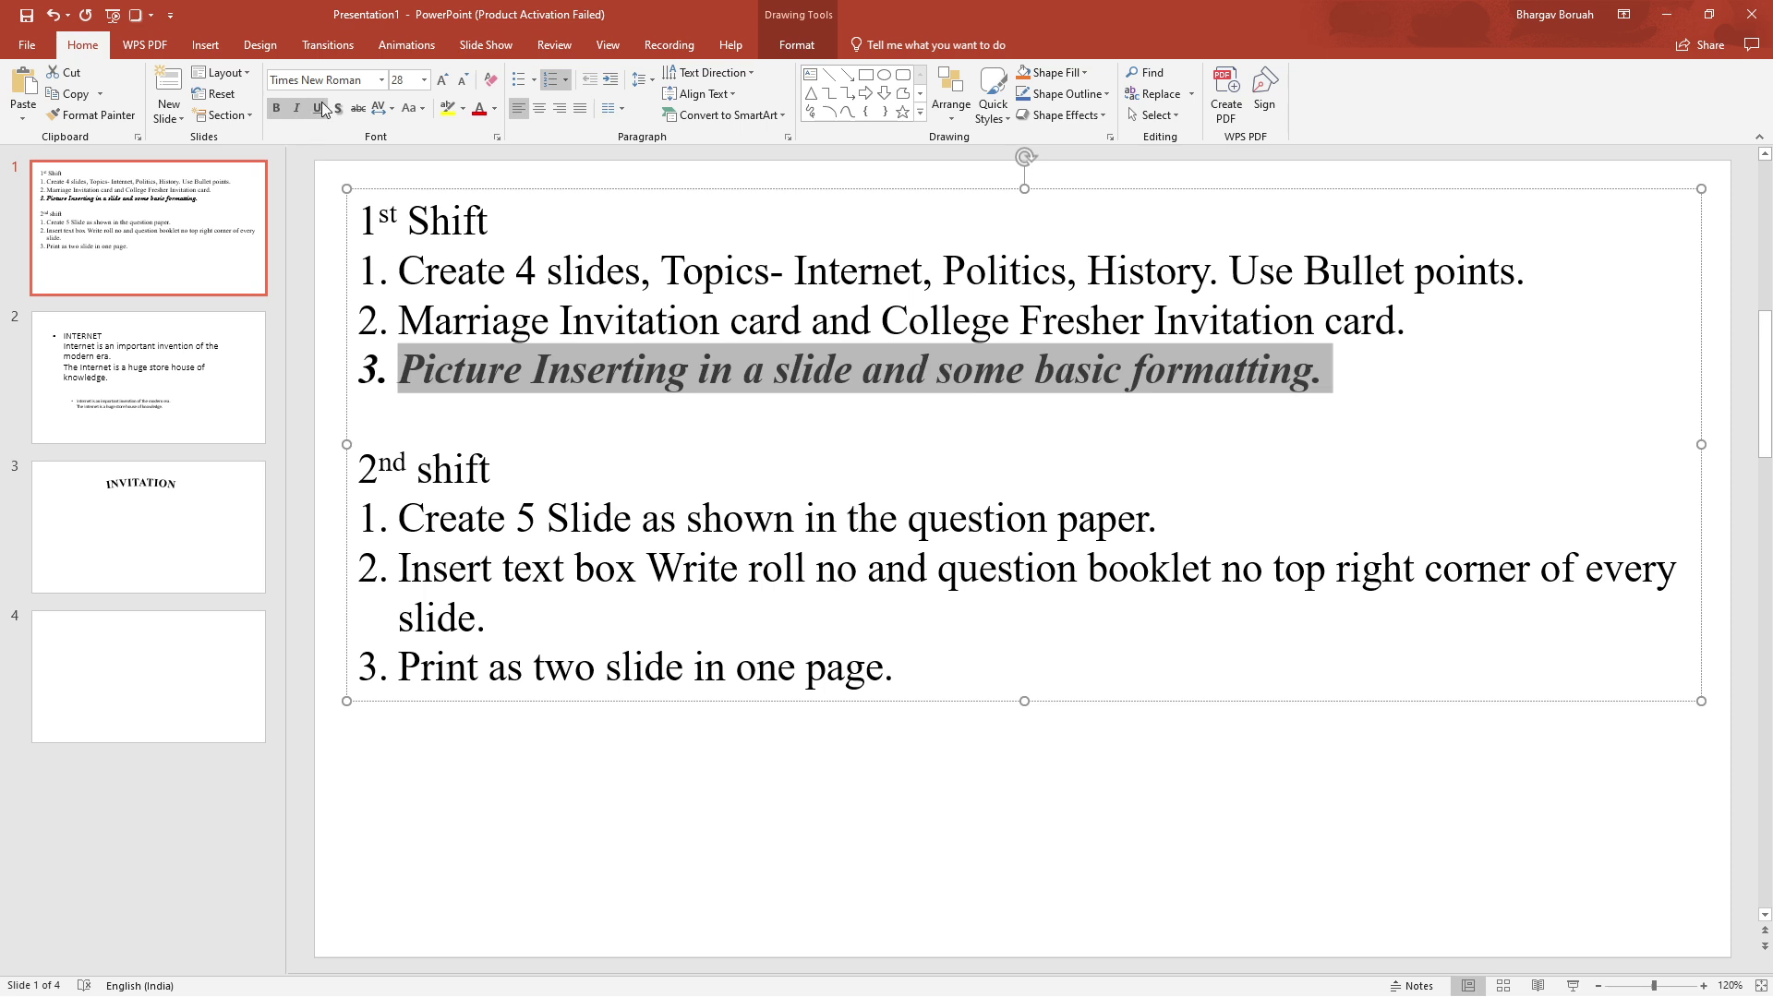
click(319, 108)
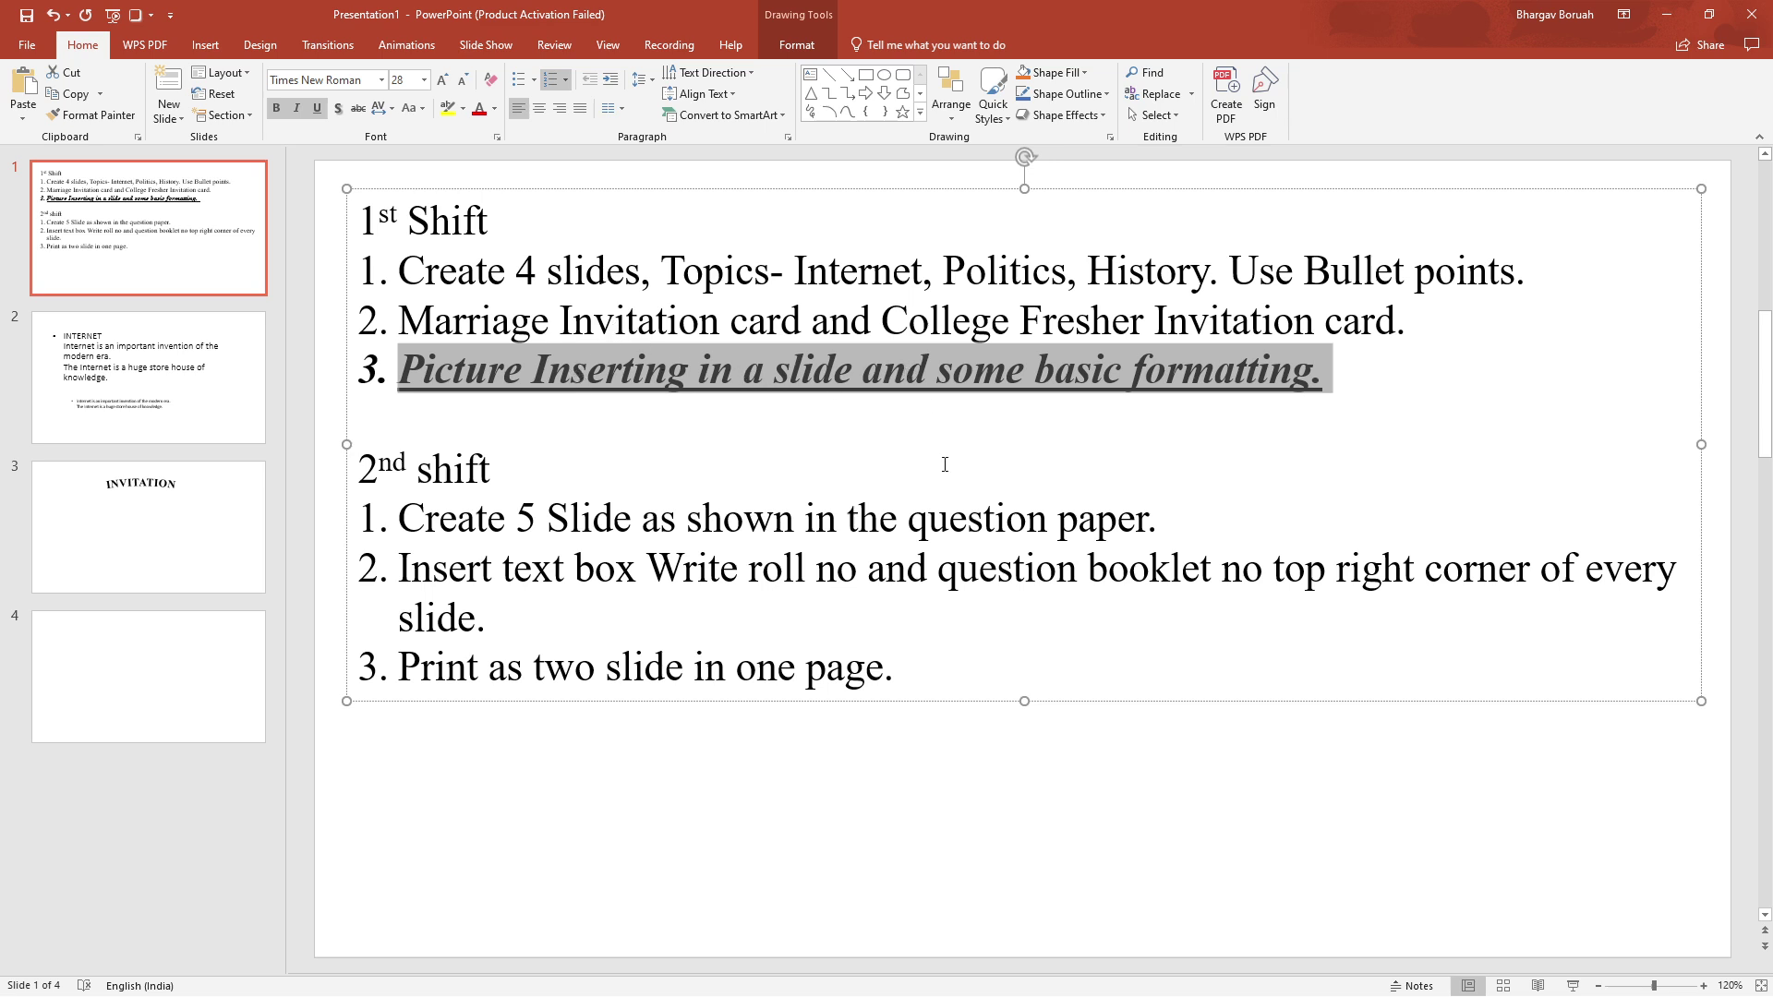
click(873, 449)
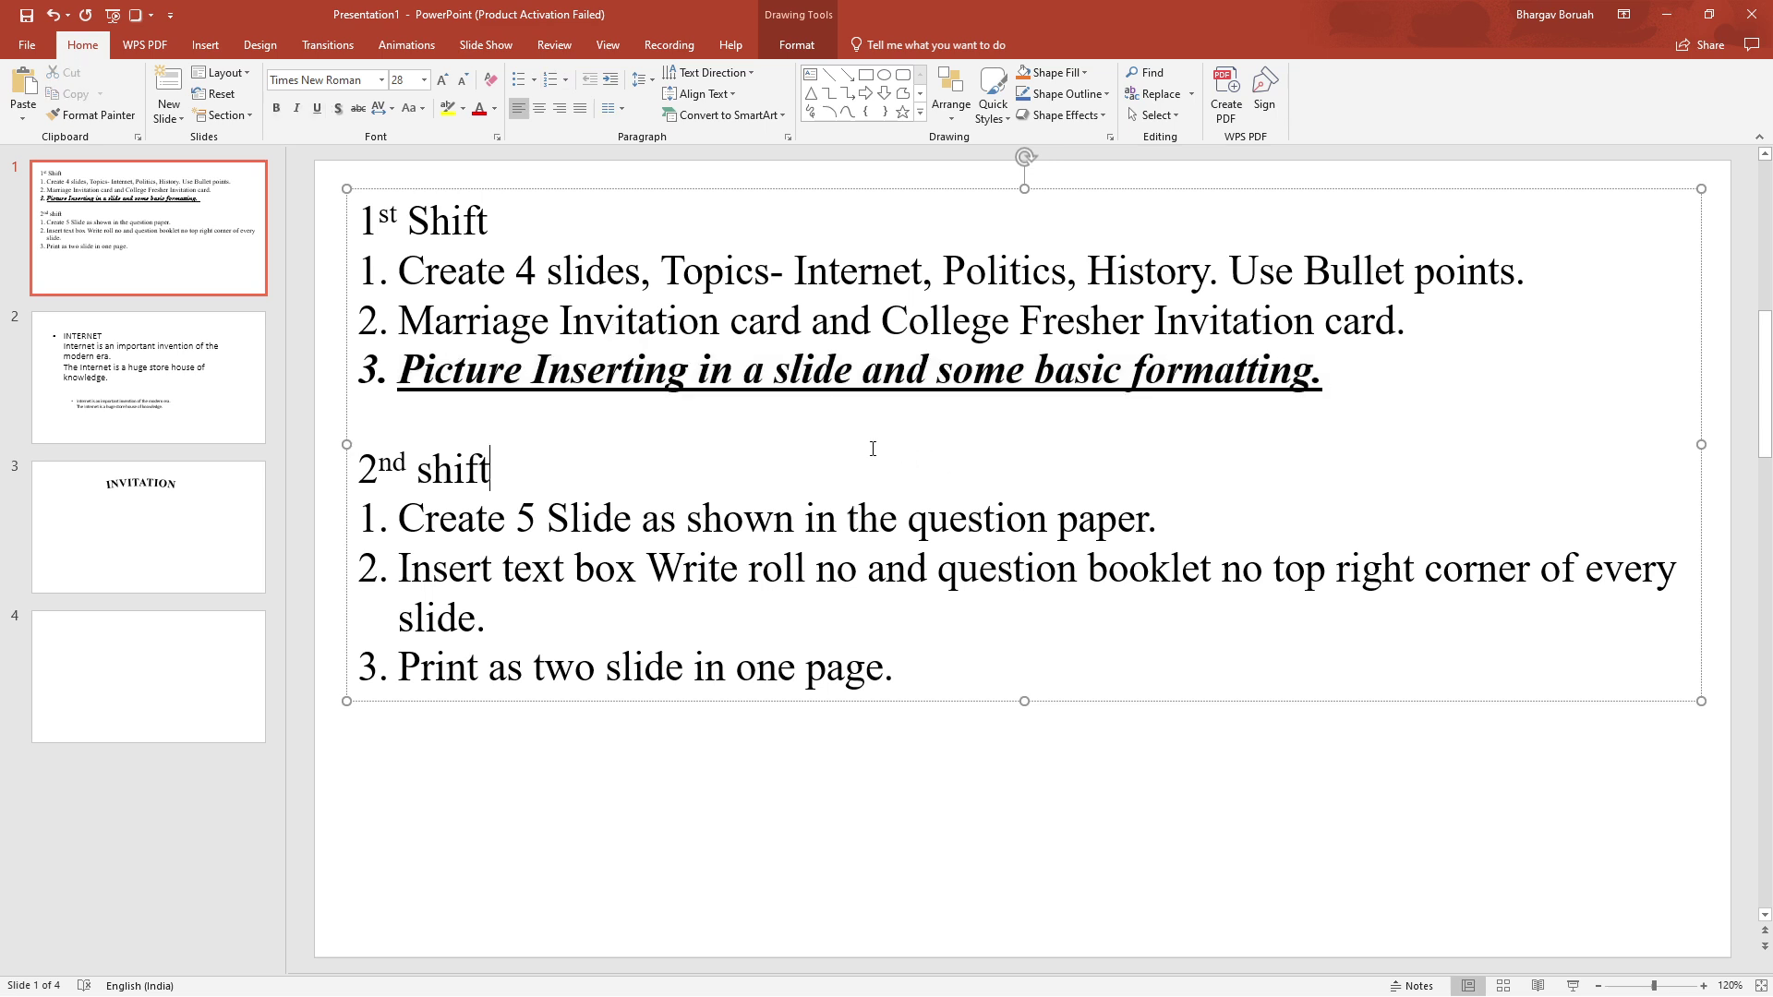
Step: Try justify, left, centre and right alignment on the task list, ending left-aligned
click(722, 189)
click(580, 109)
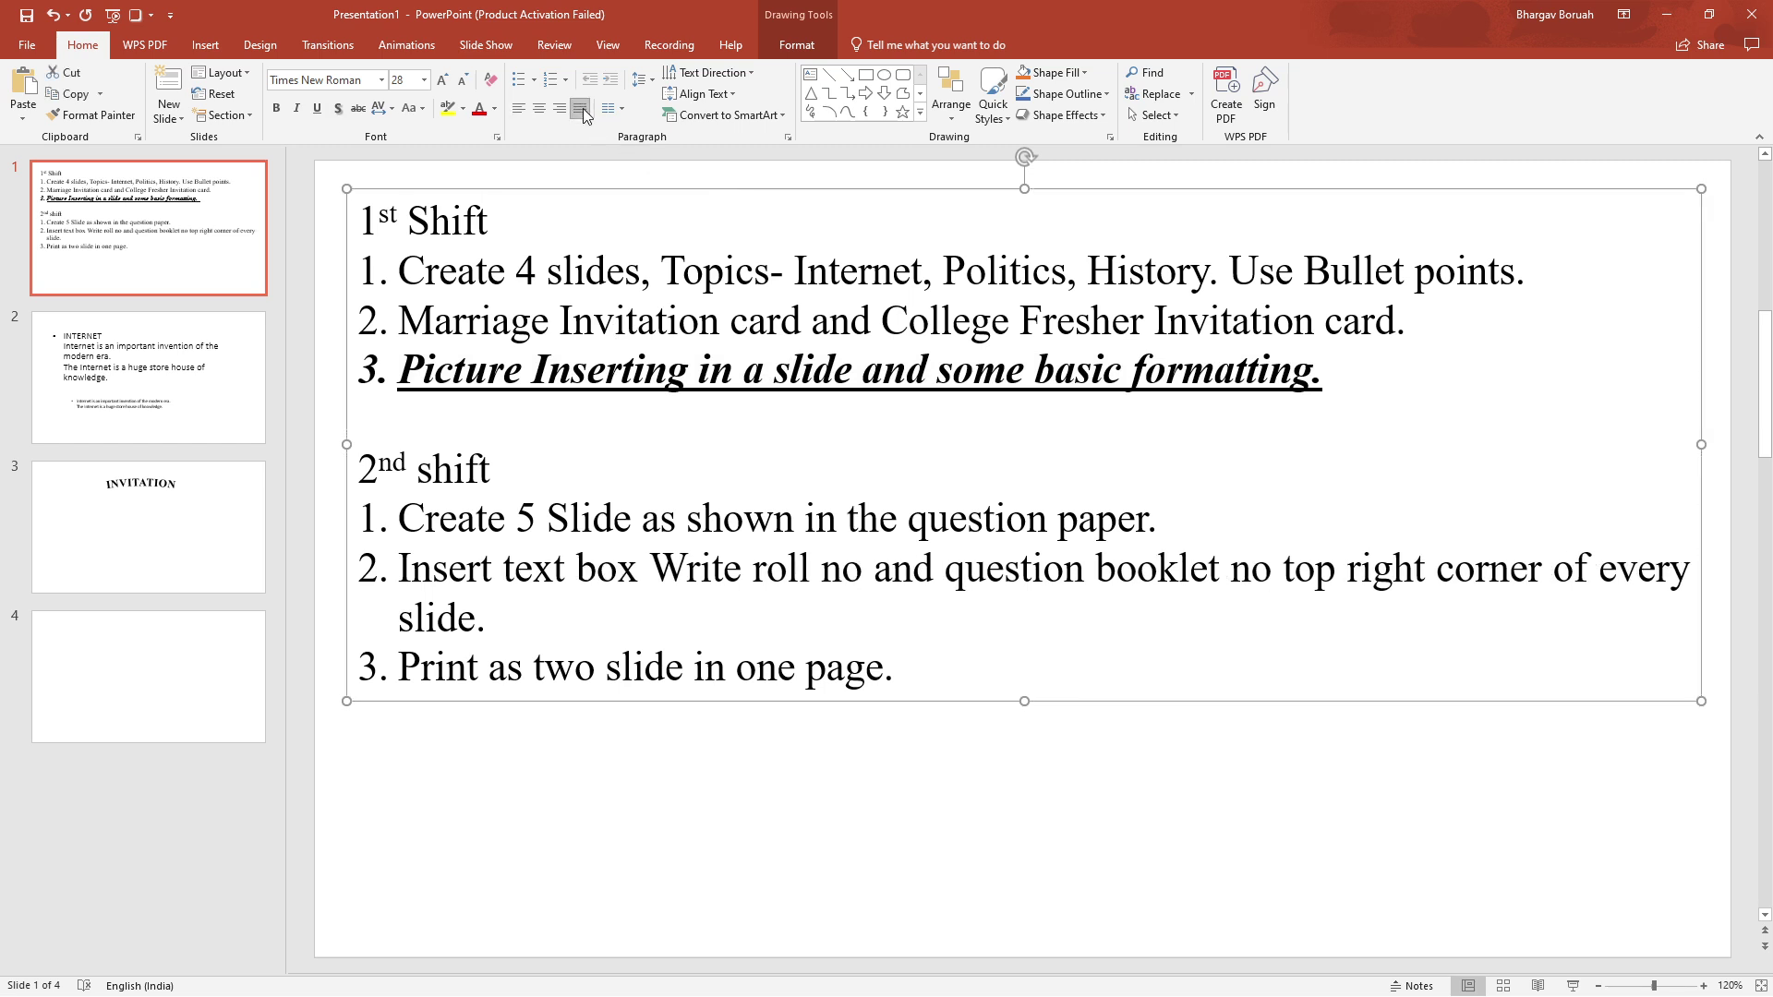
click(520, 110)
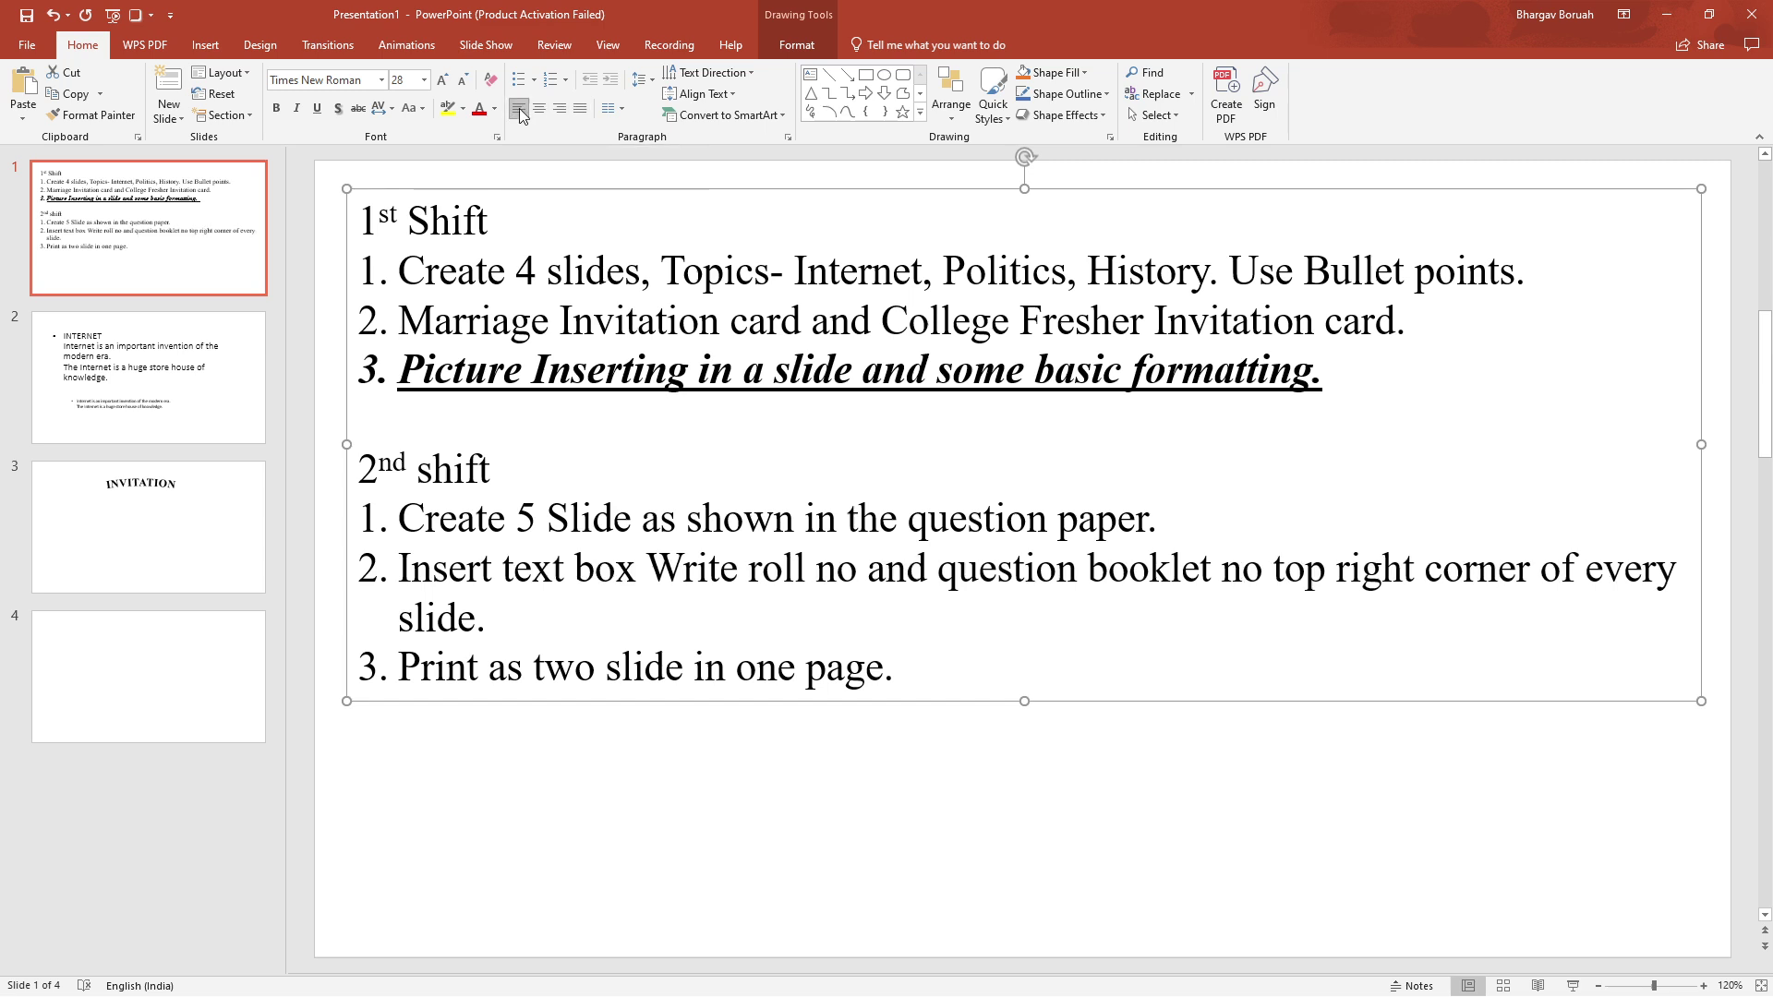
click(537, 110)
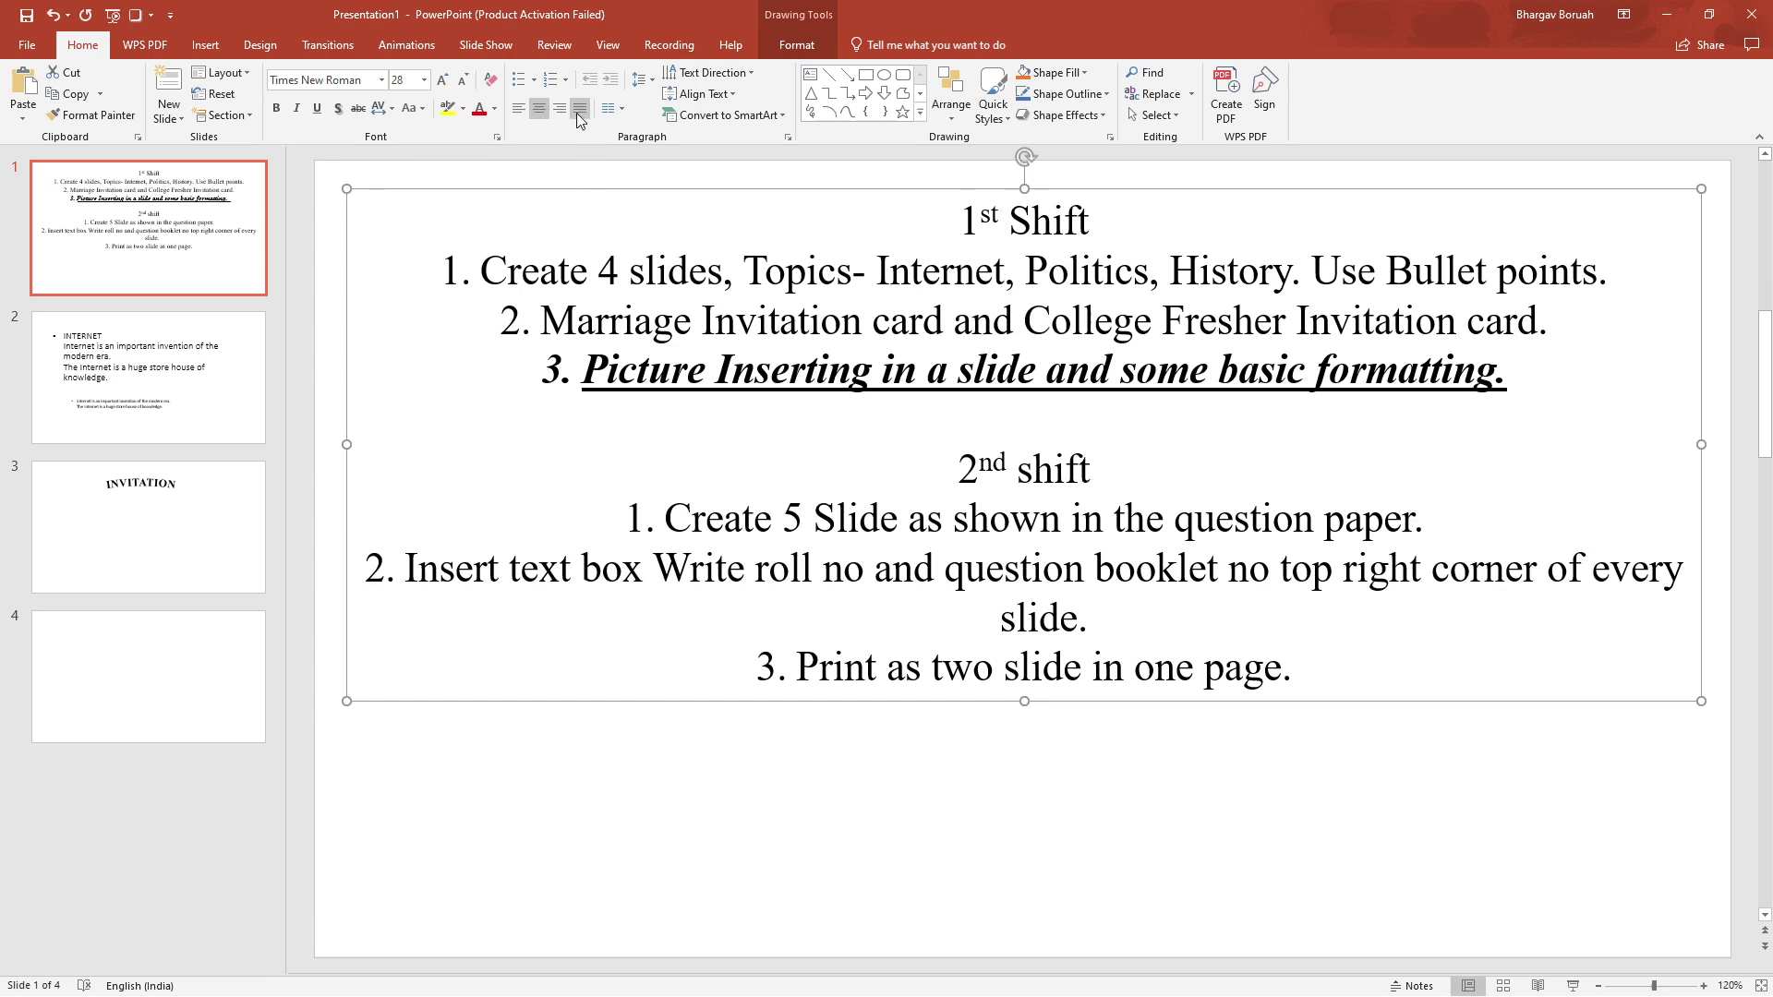
click(562, 109)
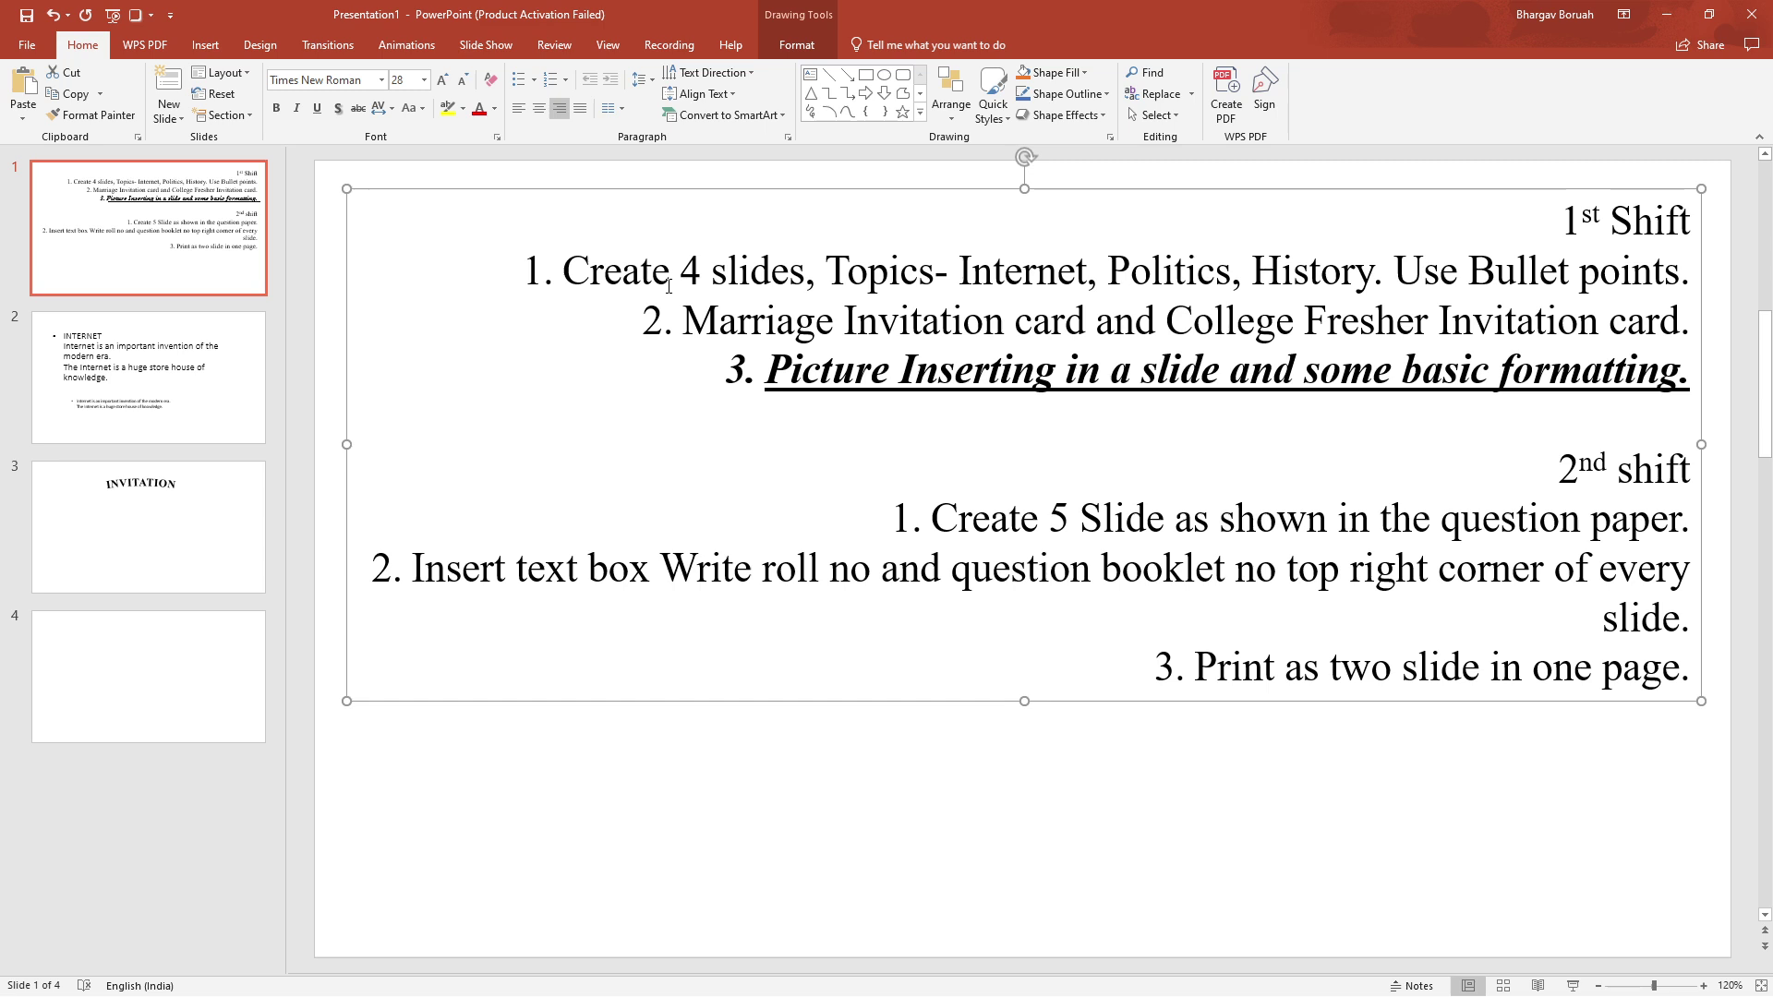
click(519, 109)
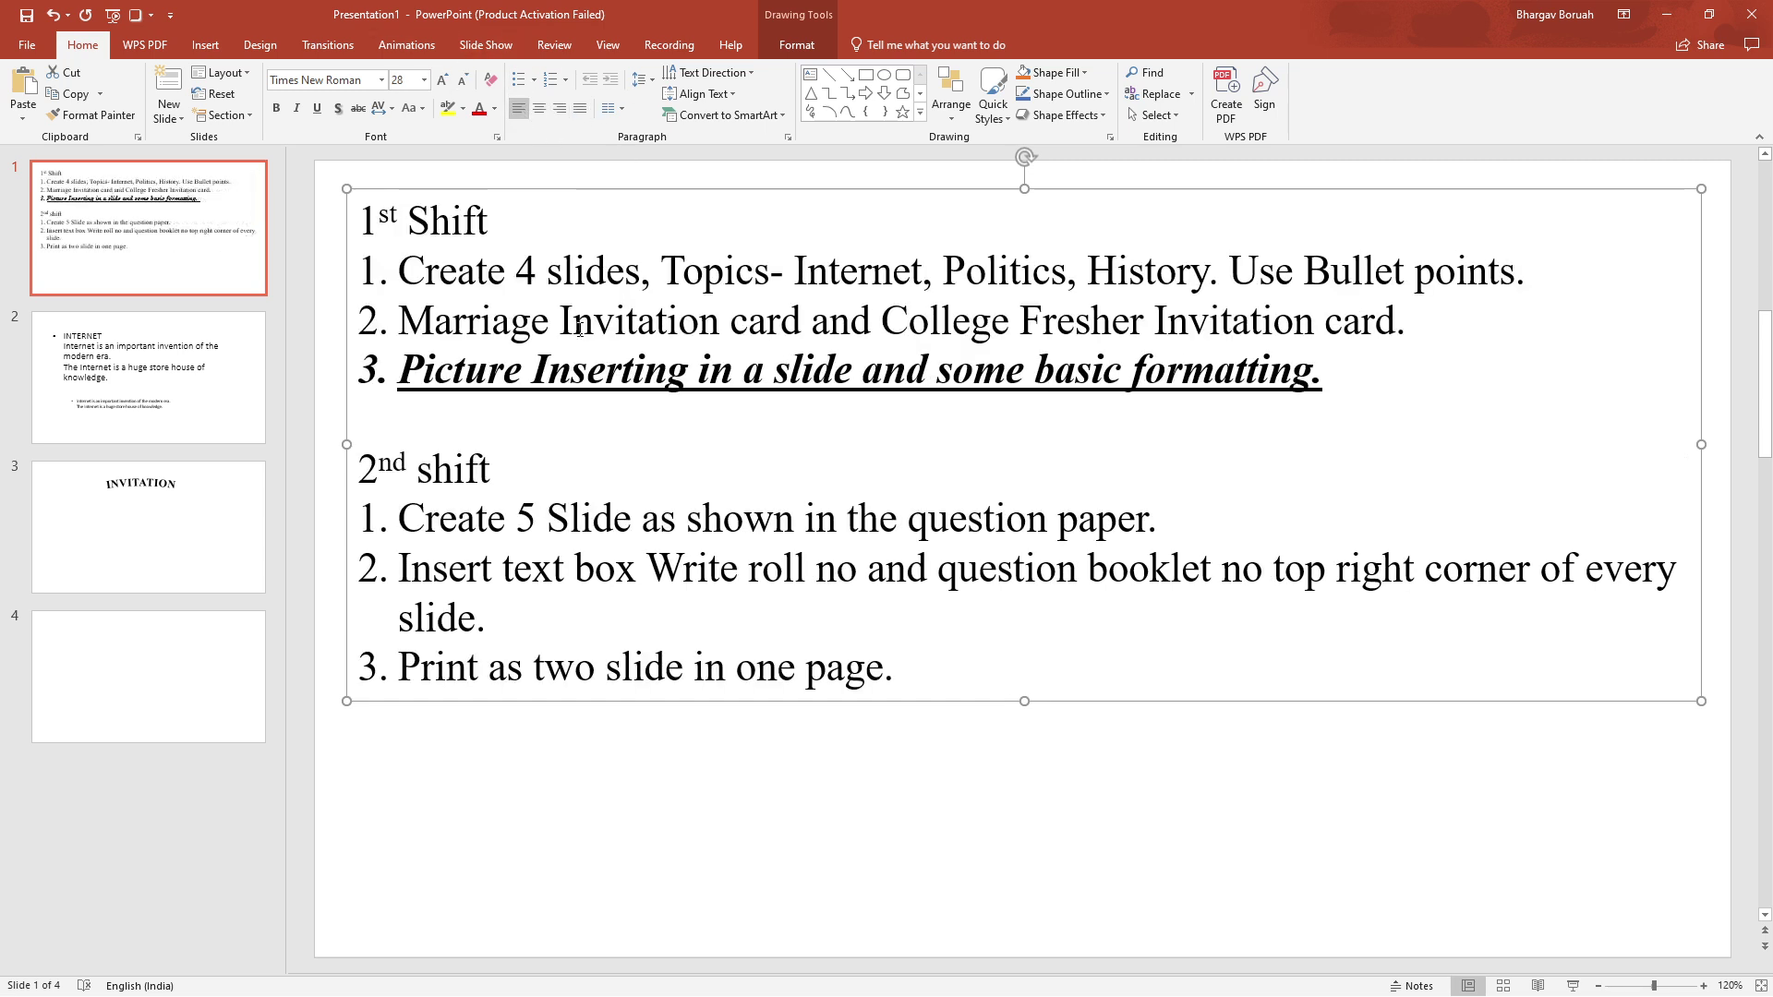